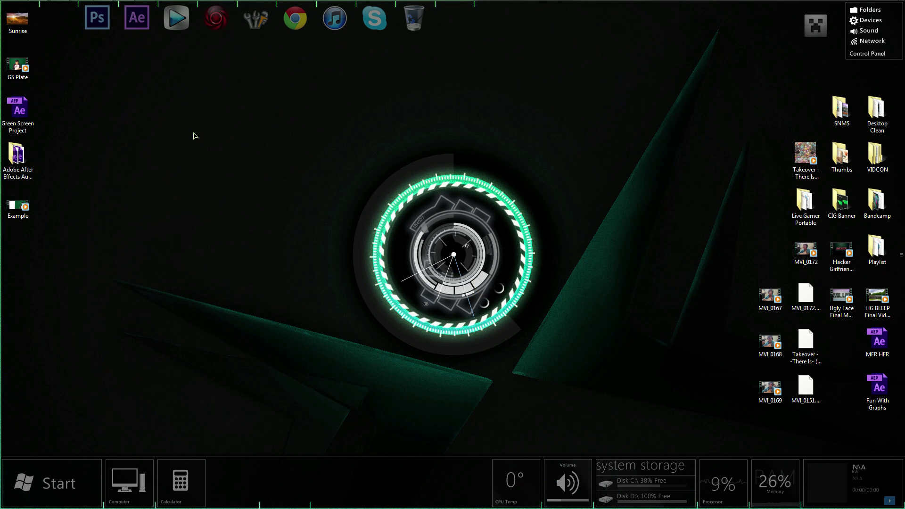
# Watch the finished Example video full screen, then close the player.
pyautogui.doubleClick(28, 207)
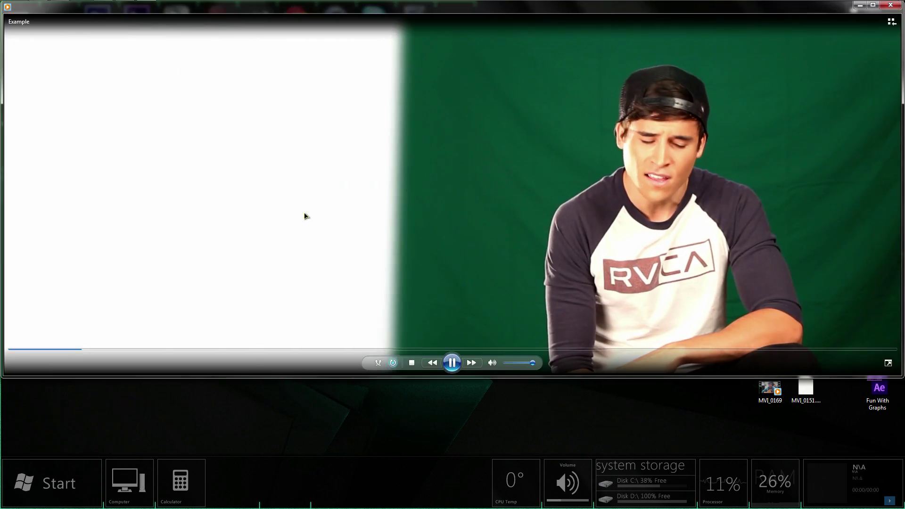
pyautogui.doubleClick(305, 216)
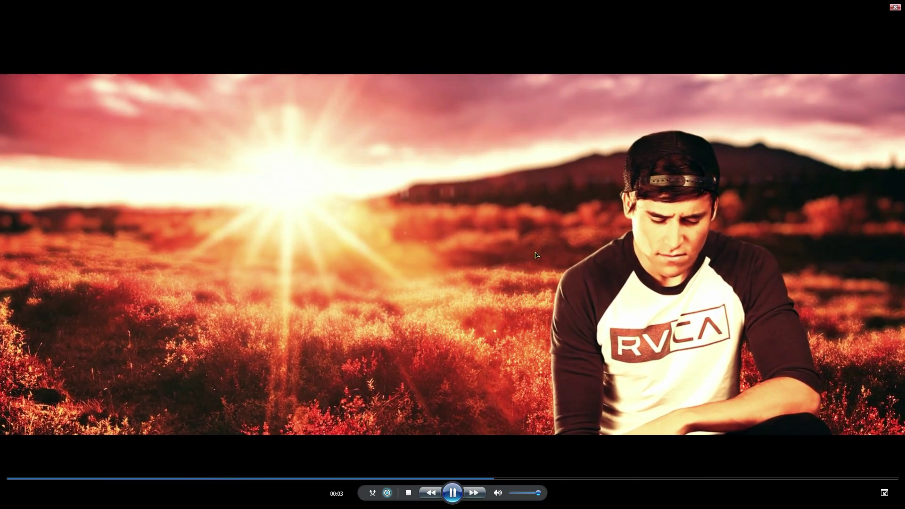
pyautogui.click(884, 492)
pyautogui.click(891, 5)
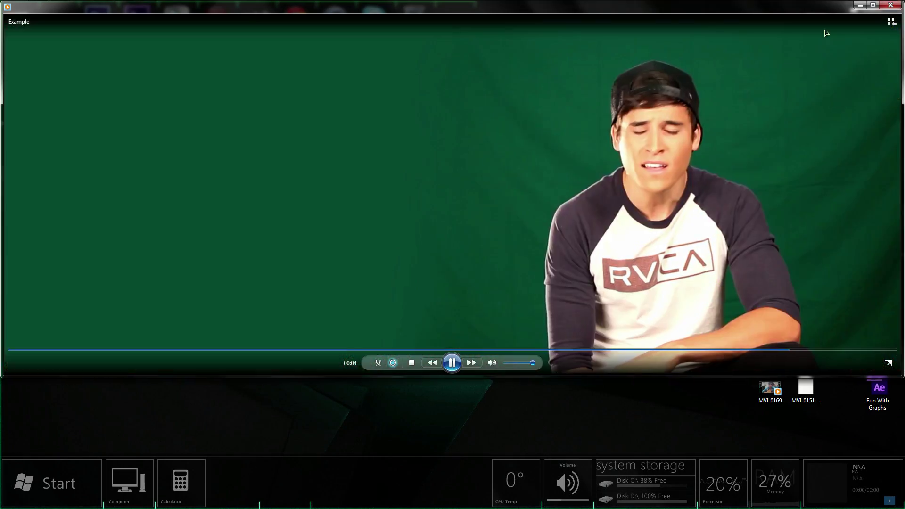
# Preview the Sunrise background image and select the GS Plate video on the desktop.
pyautogui.doubleClick(18, 20)
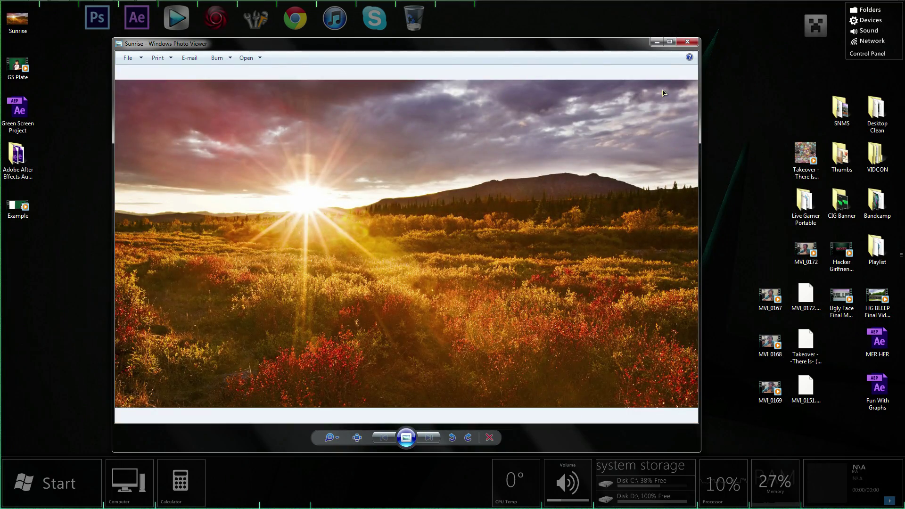
pyautogui.click(688, 42)
pyautogui.click(18, 65)
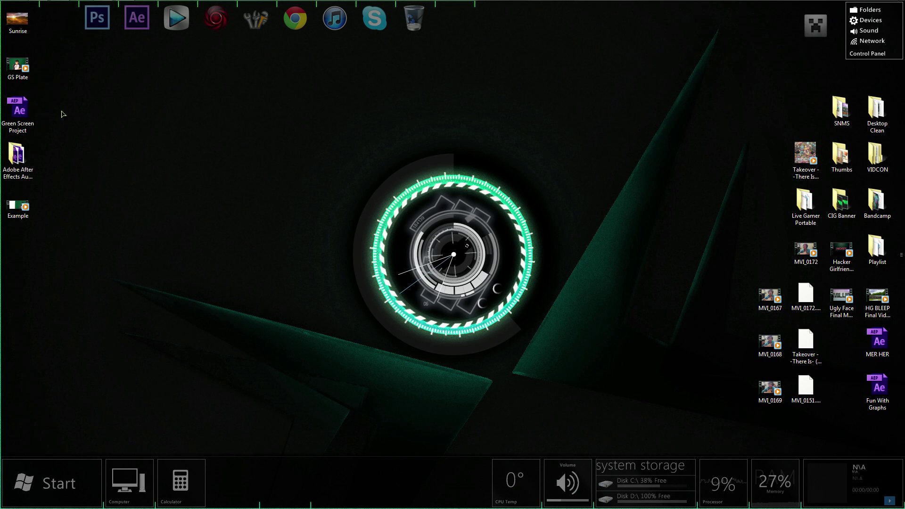
# Bring After Effects to the front from the taskbar.
pyautogui.moveTo(49, 117); pyautogui.dragTo(33, 28)
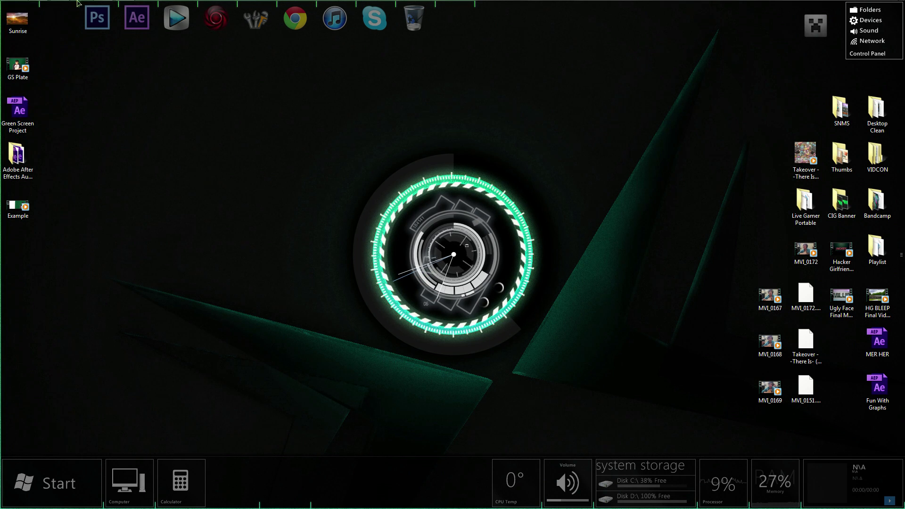
pyautogui.moveTo(128, 5)
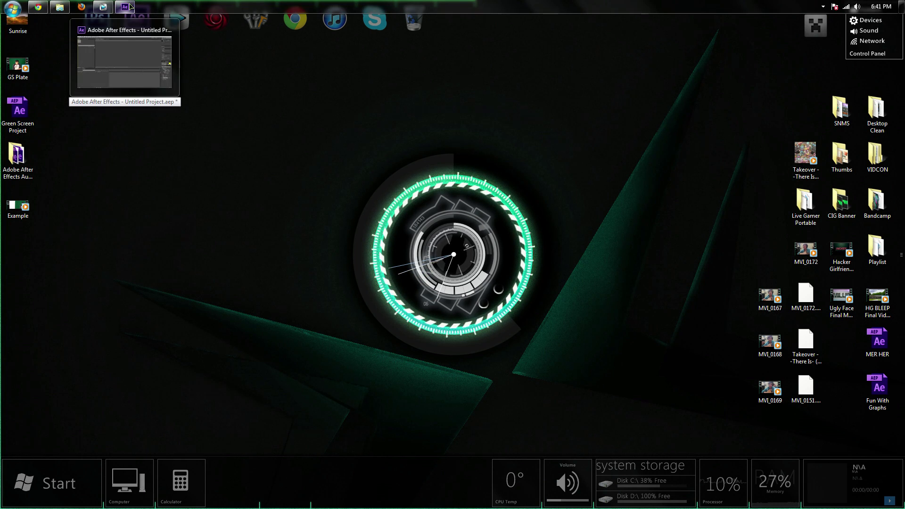
pyautogui.click(130, 6)
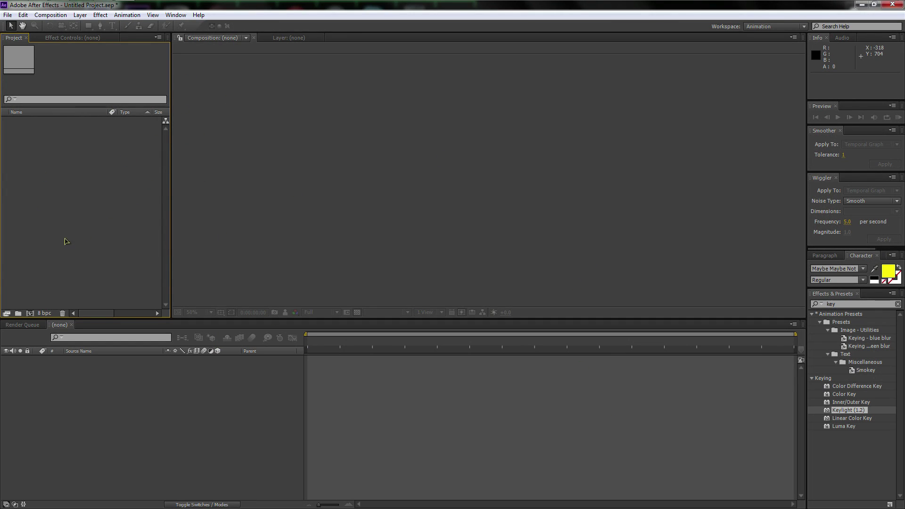
# Import GS Plate.mp4 and build a new GS Plate composition from it.
pyautogui.doubleClick(110, 229)
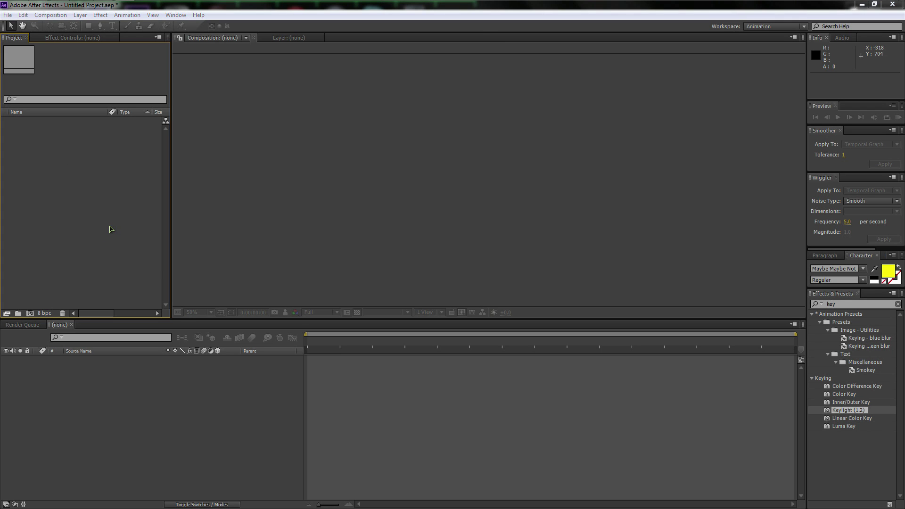
pyautogui.moveTo(483, 65); pyautogui.dragTo(484, 130)
pyautogui.click(336, 136)
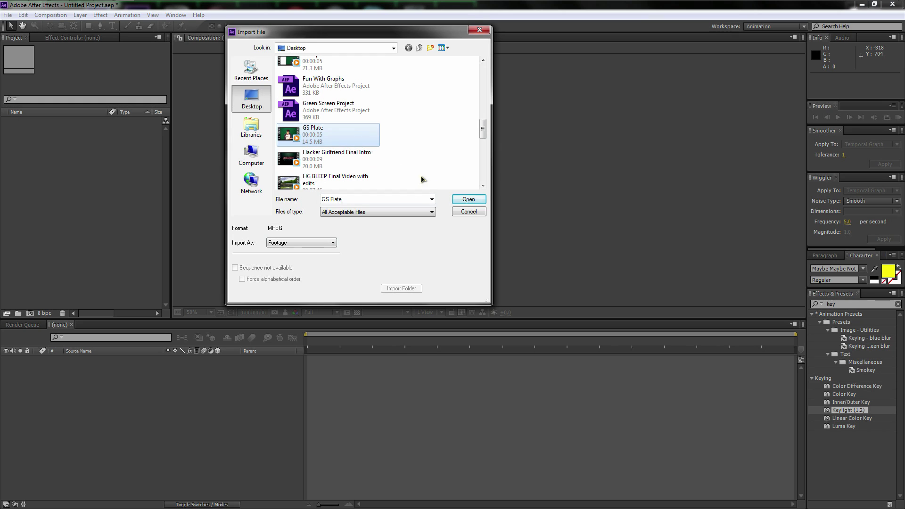
pyautogui.click(468, 199)
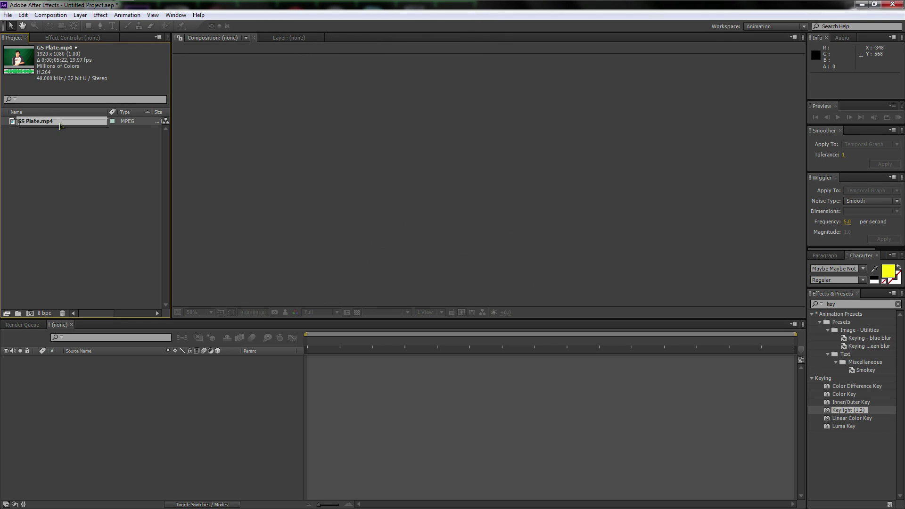
pyautogui.moveTo(55, 127); pyautogui.dragTo(30, 314)
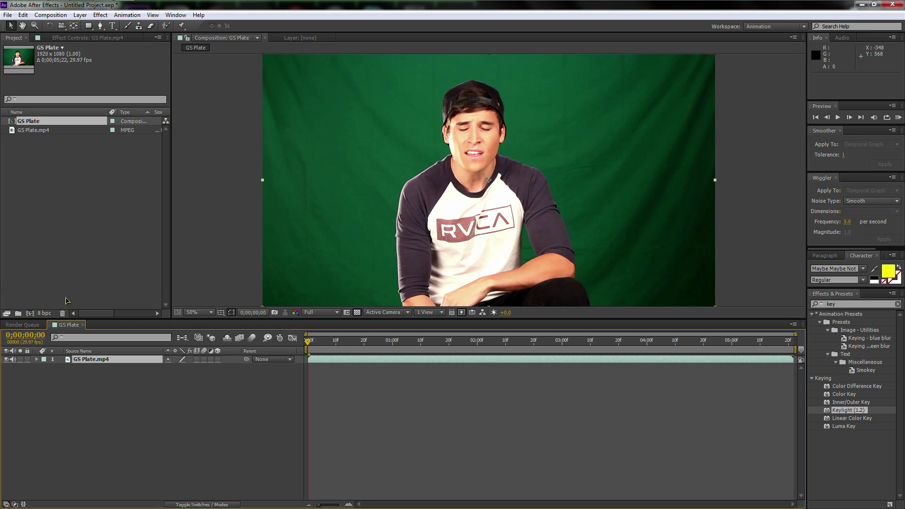
pyautogui.moveTo(309, 340); pyautogui.dragTo(398, 343)
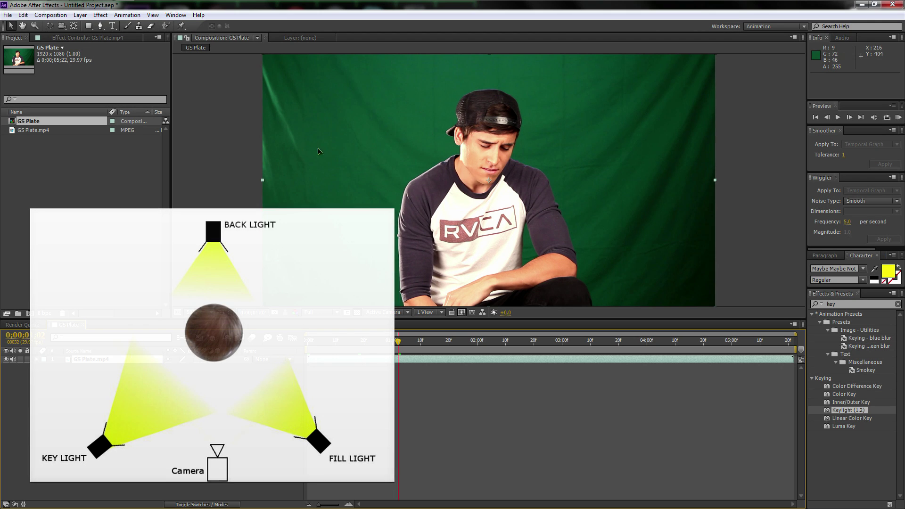
pyautogui.press('h')
pyautogui.scroll(2, 397, 189)
pyautogui.scroll(-2, 397, 188)
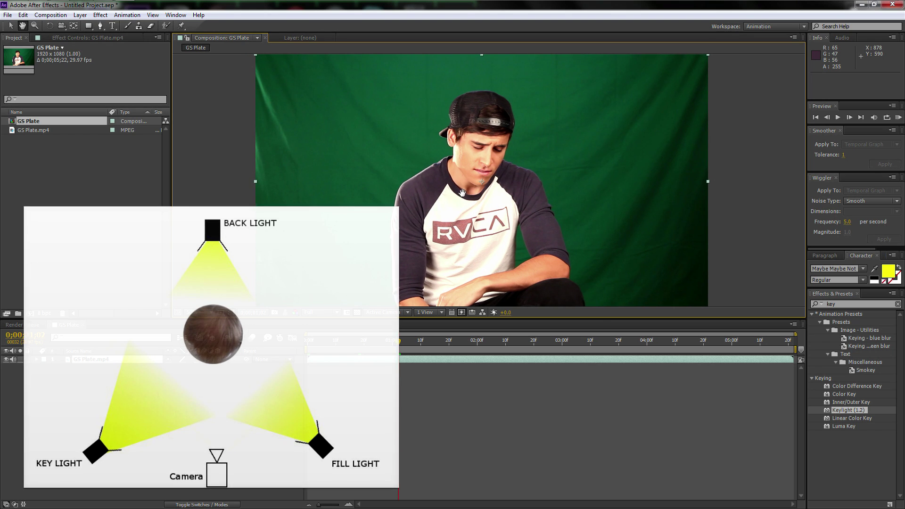
pyautogui.press('v')
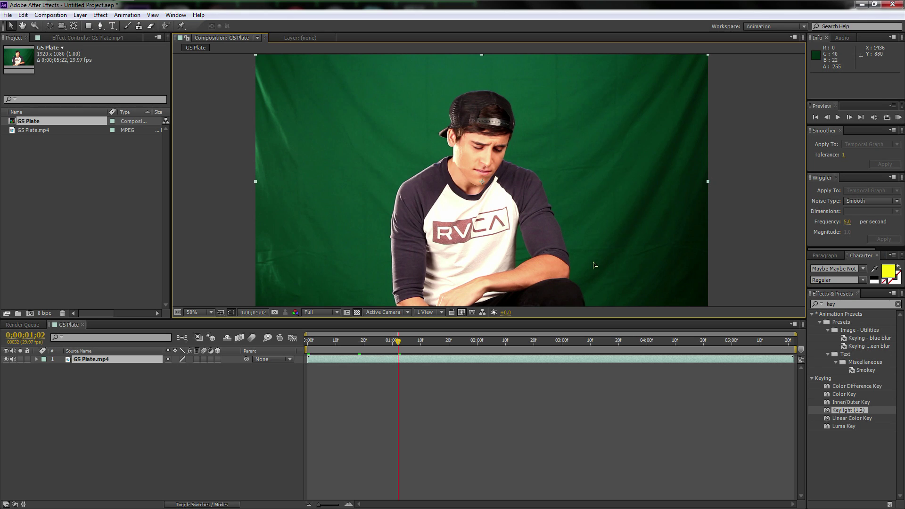
pyautogui.press('h')
pyautogui.moveTo(584, 239); pyautogui.dragTo(592, 236)
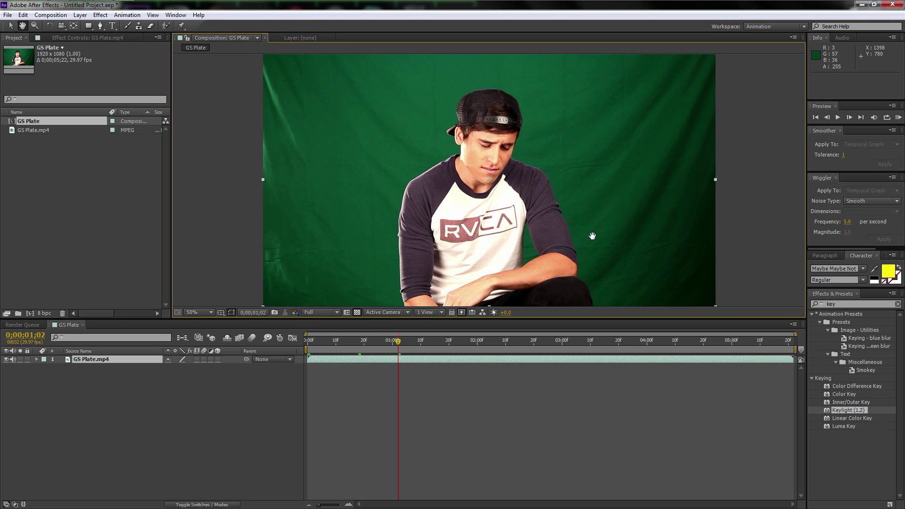
pyautogui.press('v')
pyautogui.click(598, 340)
pyautogui.moveTo(603, 340); pyautogui.dragTo(677, 341)
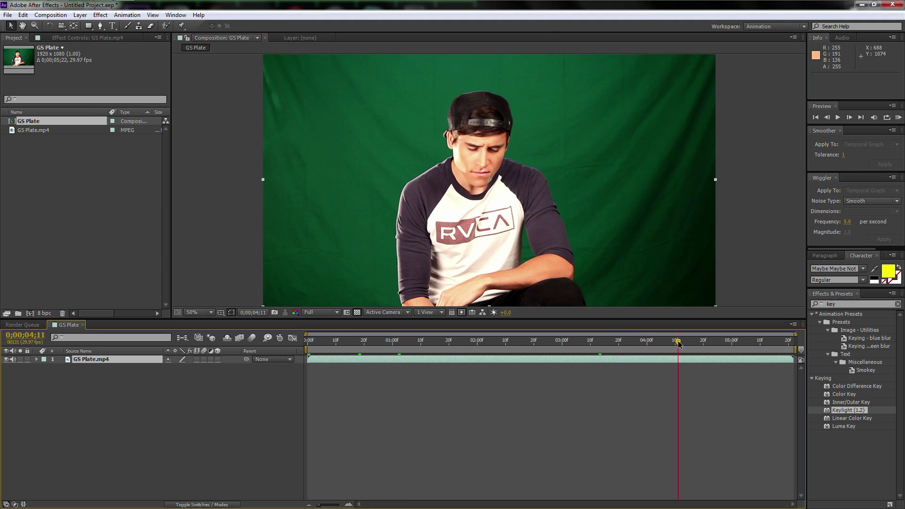
pyautogui.scroll(-1, 590, 202)
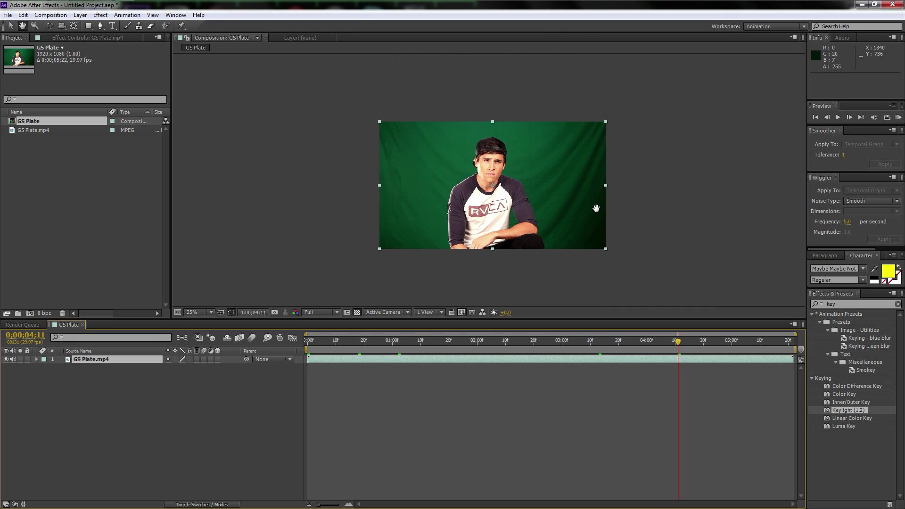
pyautogui.scroll(1, 572, 208)
pyautogui.moveTo(572, 208); pyautogui.dragTo(589, 202)
pyautogui.press('v')
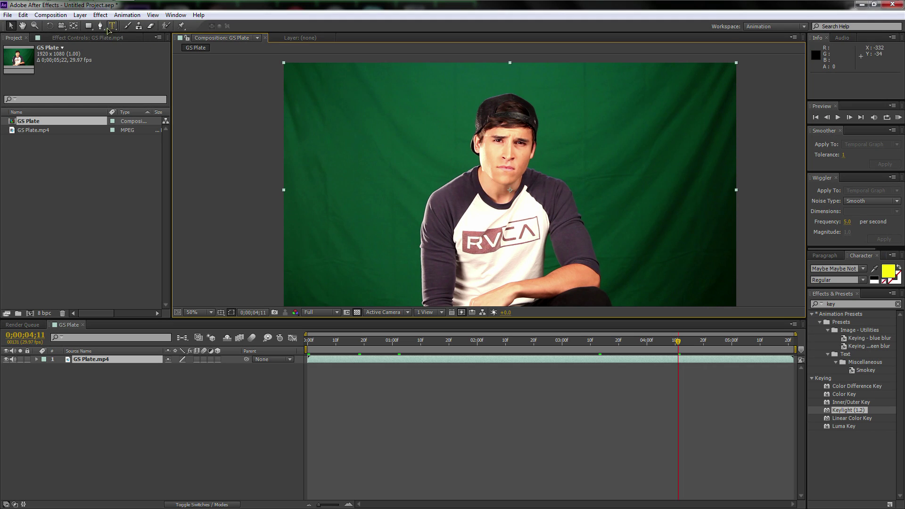
# With the Pen tool on GS Plate.mp4, place mask points up the man's left side, over his head and down his right.
pyautogui.click(107, 361)
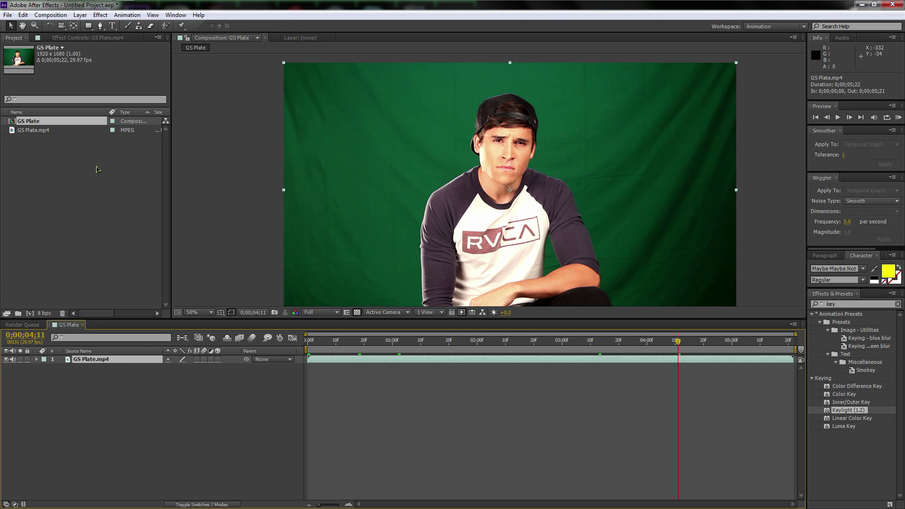
pyautogui.click(100, 27)
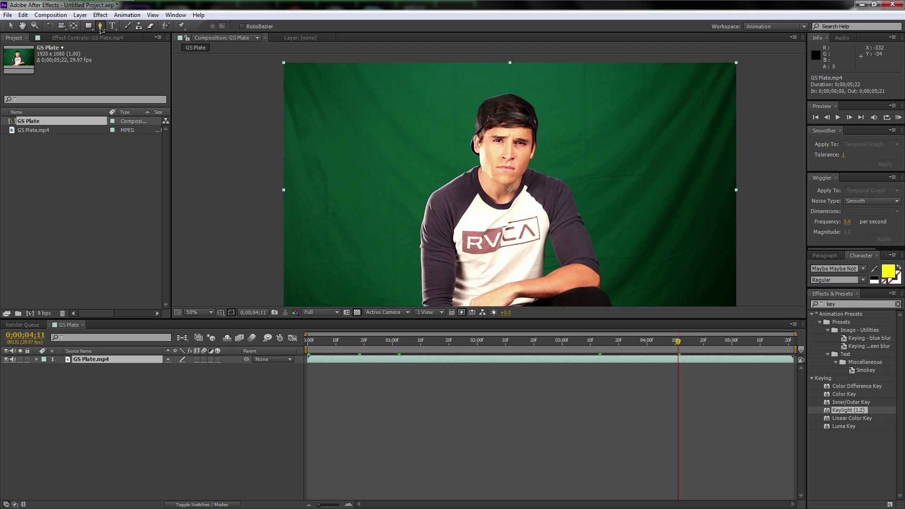
pyautogui.press(',')
pyautogui.press('.')
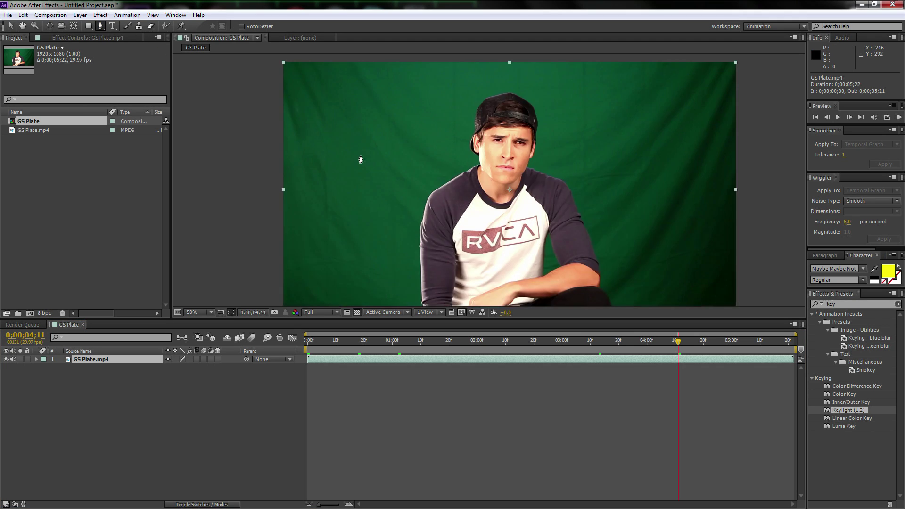
pyautogui.press(',')
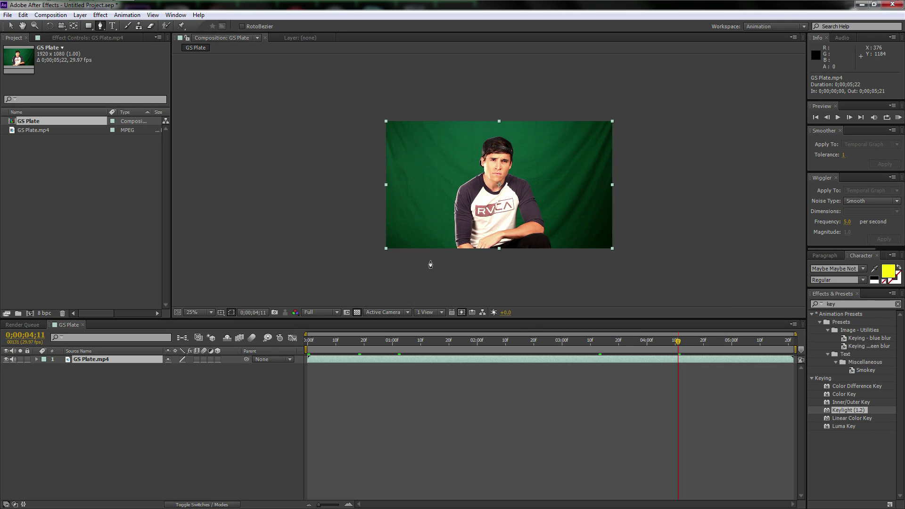
pyautogui.click(430, 260)
pyautogui.moveTo(426, 211); pyautogui.dragTo(435, 163)
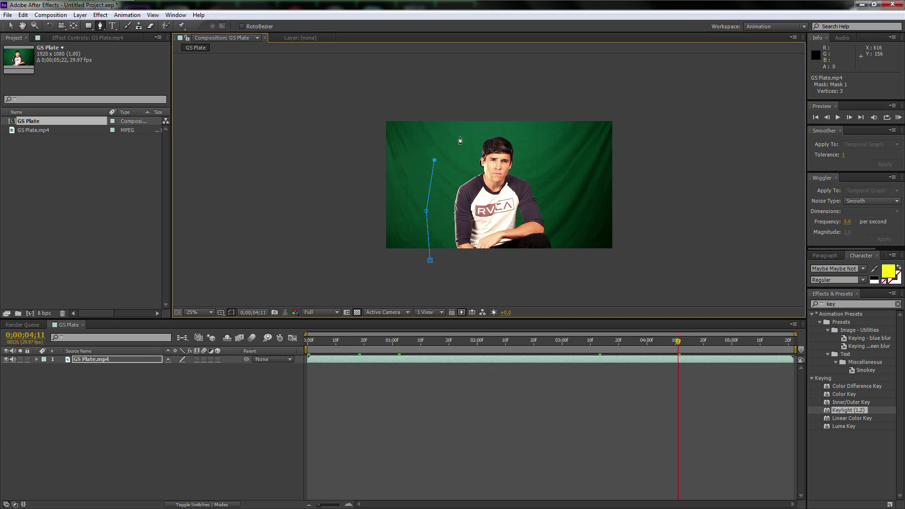
pyautogui.click(463, 128)
pyautogui.click(495, 126)
pyautogui.click(538, 133)
pyautogui.click(565, 175)
pyautogui.click(573, 220)
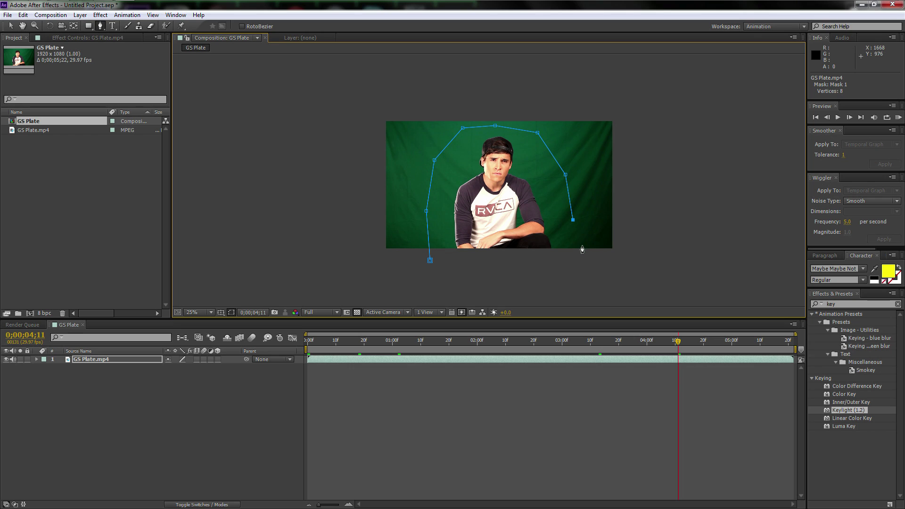
# Add the lower-right point, close the nine-point mask at its first vertex, and recentre the view.
pyautogui.scroll(1, 605, 233)
pyautogui.moveTo(500, 206); pyautogui.dragTo(576, 241)
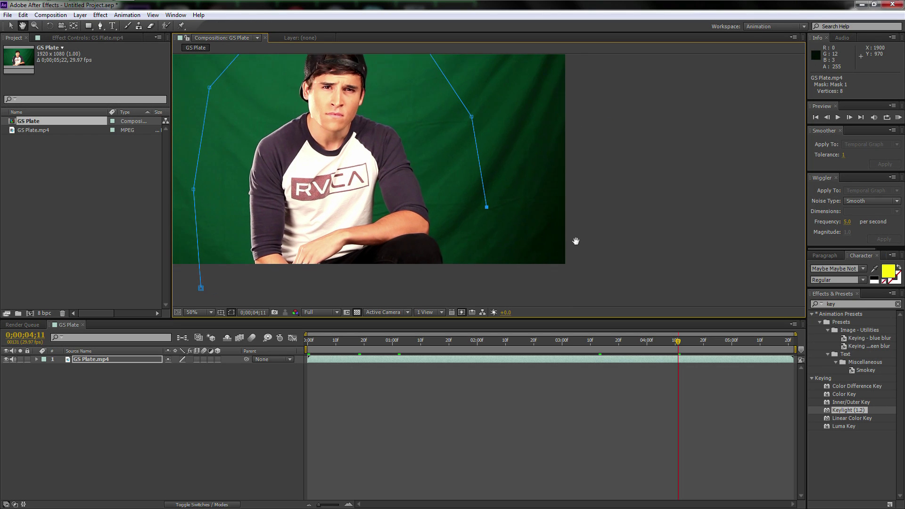
pyautogui.press('g')
pyautogui.click(502, 286)
pyautogui.moveTo(265, 298); pyautogui.dragTo(304, 262)
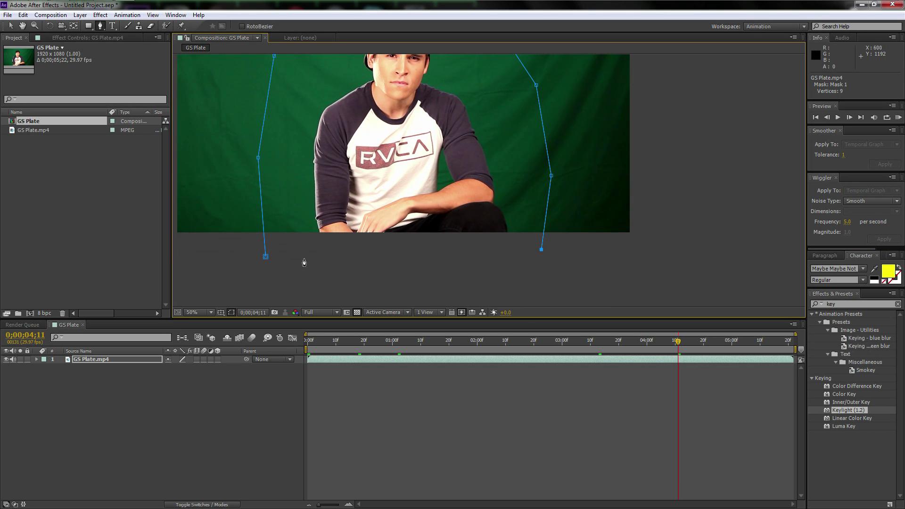
pyautogui.click(265, 257)
pyautogui.press(',')
pyautogui.press('h')
pyautogui.moveTo(385, 167); pyautogui.dragTo(389, 188)
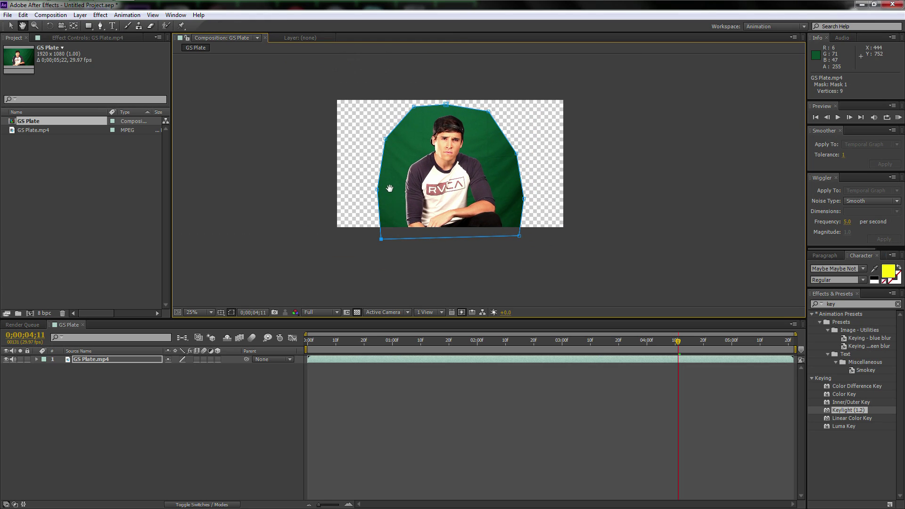
# Reveal Mask 1's Mask Path and set its first keyframe at frame 0.
pyautogui.press('g')
pyautogui.press('v')
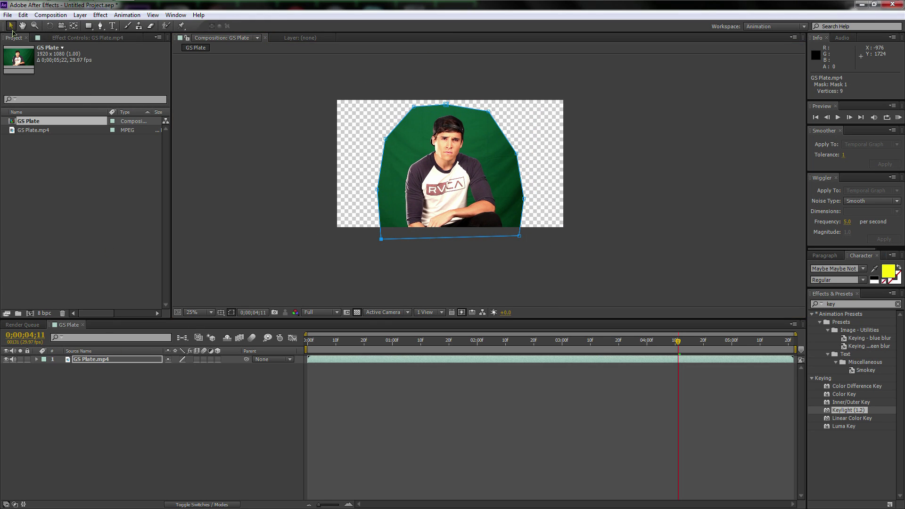
pyautogui.moveTo(679, 348); pyautogui.dragTo(438, 344)
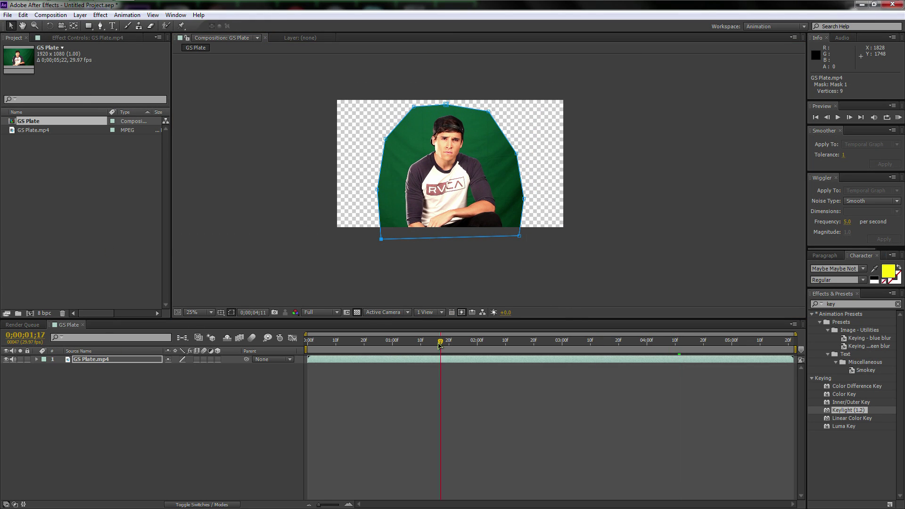
pyautogui.click(126, 360)
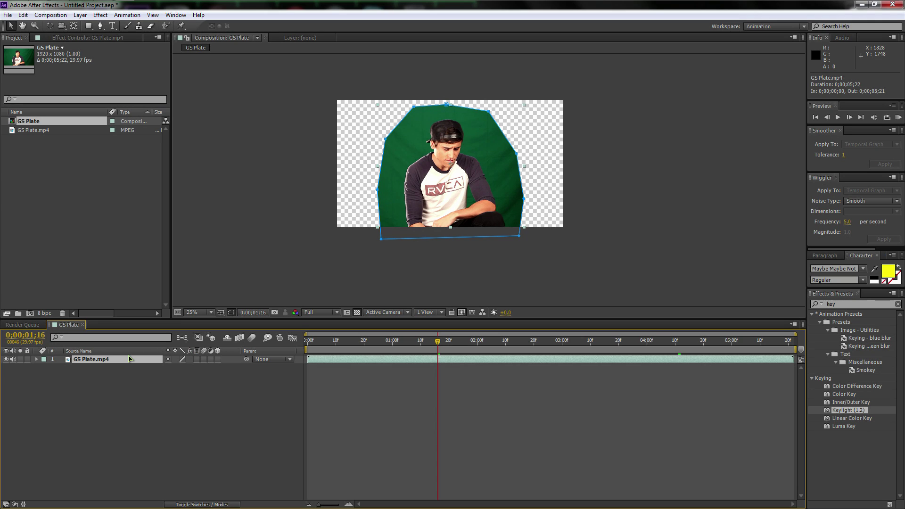
pyautogui.press('m')
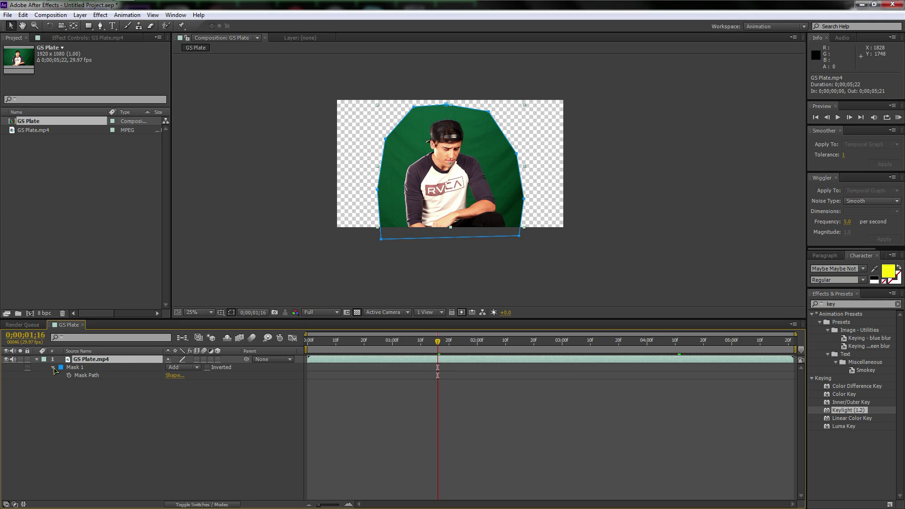
pyautogui.click(118, 376)
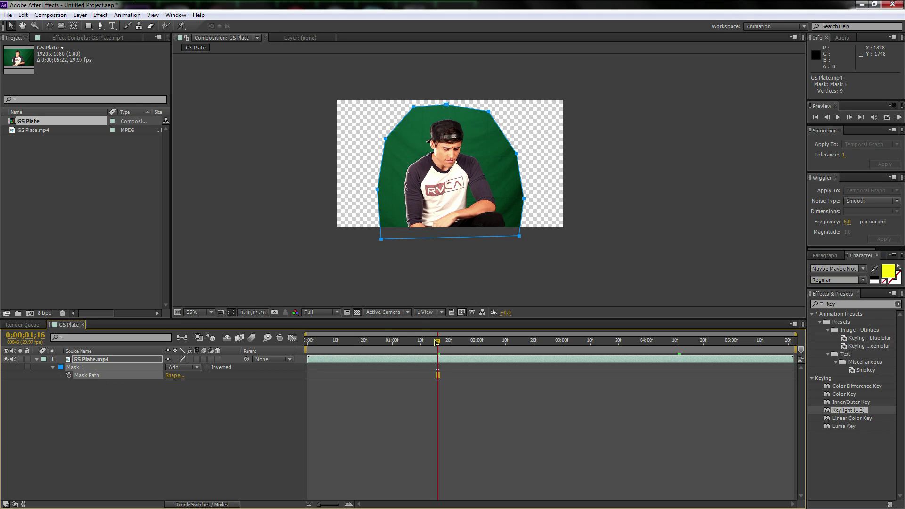
pyautogui.moveTo(436, 341); pyautogui.dragTo(308, 341)
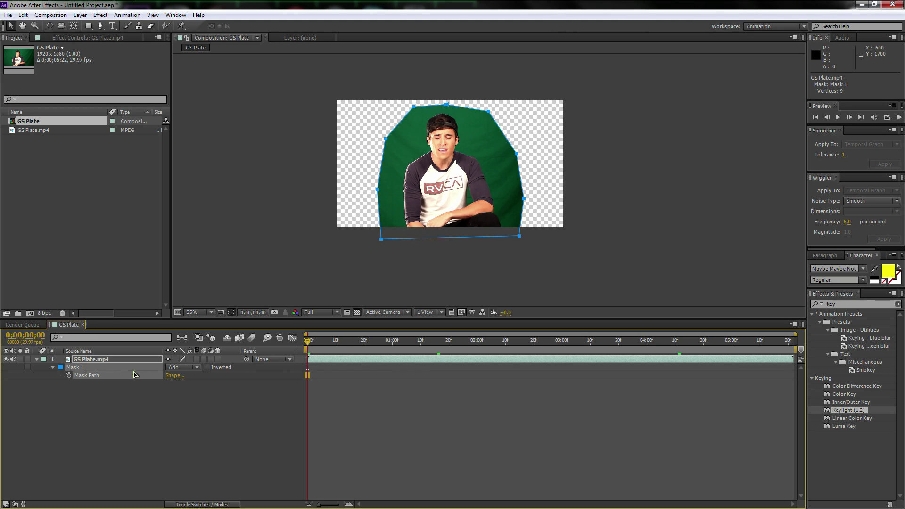
pyautogui.click(69, 376)
# Try reshaping the mask's right-side points at 0;00;01;15 and 0;00;01;18.
pyautogui.moveTo(308, 341); pyautogui.dragTo(435, 344)
pyautogui.press('.')
pyautogui.press('.')
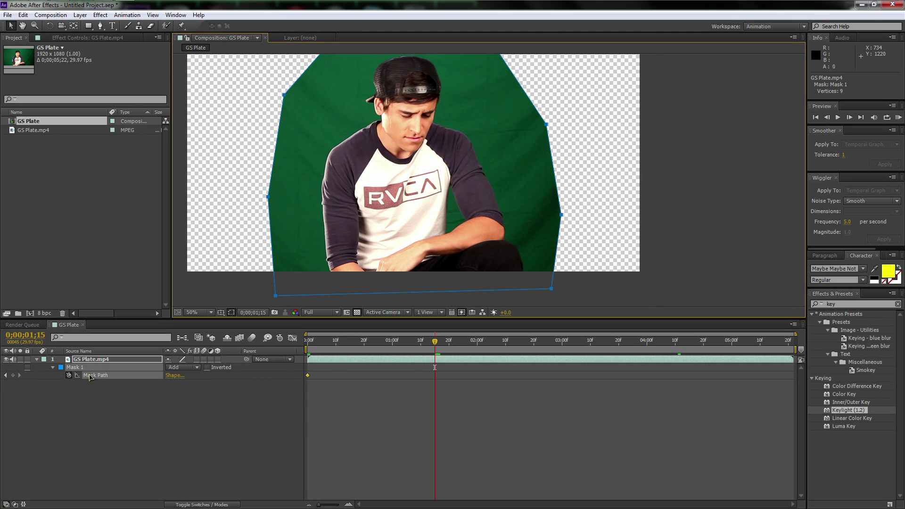
pyautogui.click(53, 367)
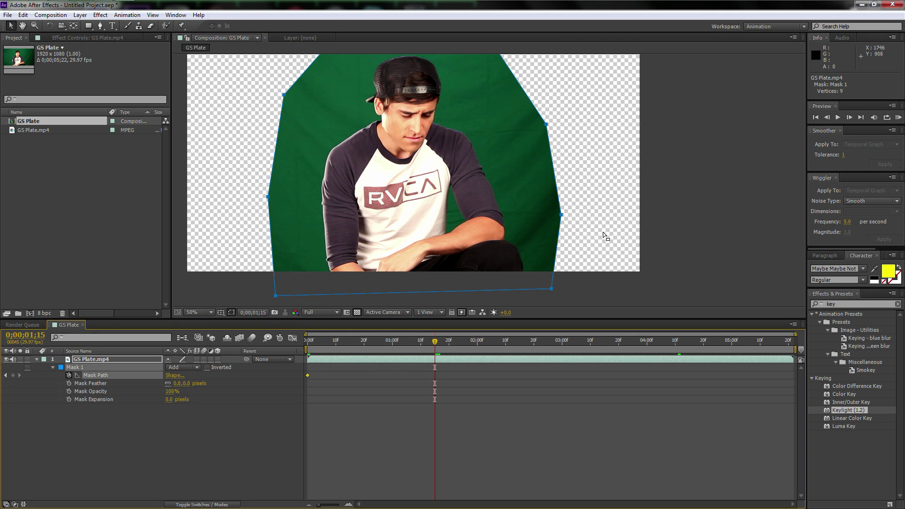
pyautogui.moveTo(561, 215); pyautogui.dragTo(567, 217)
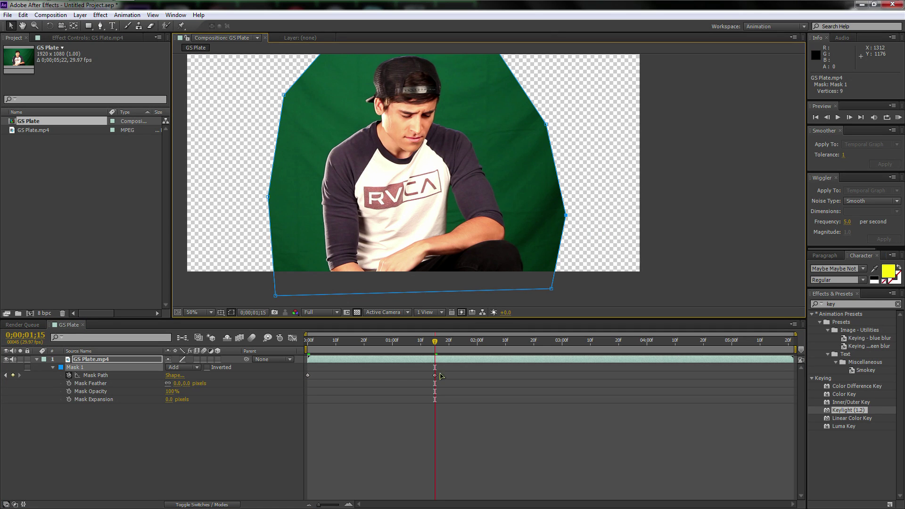
pyautogui.moveTo(437, 346); pyautogui.dragTo(444, 344)
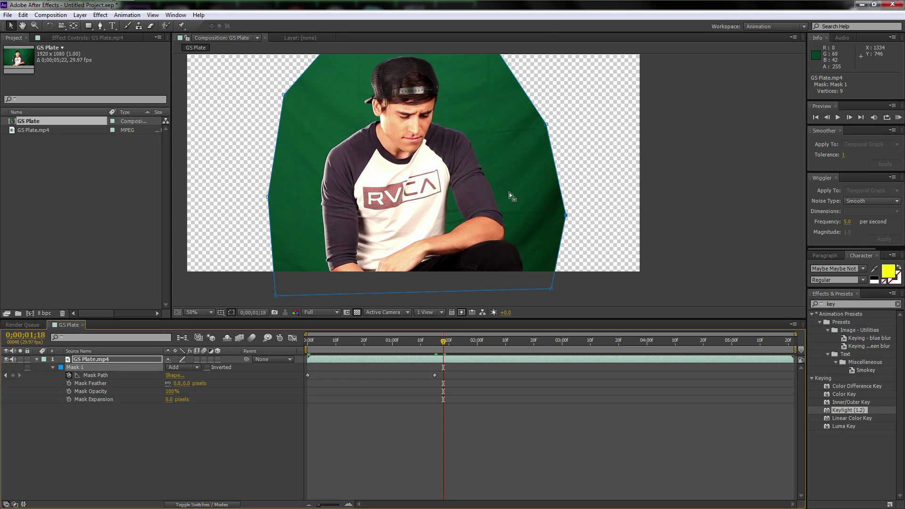
pyautogui.click(544, 140)
pyautogui.moveTo(543, 125); pyautogui.dragTo(586, 129)
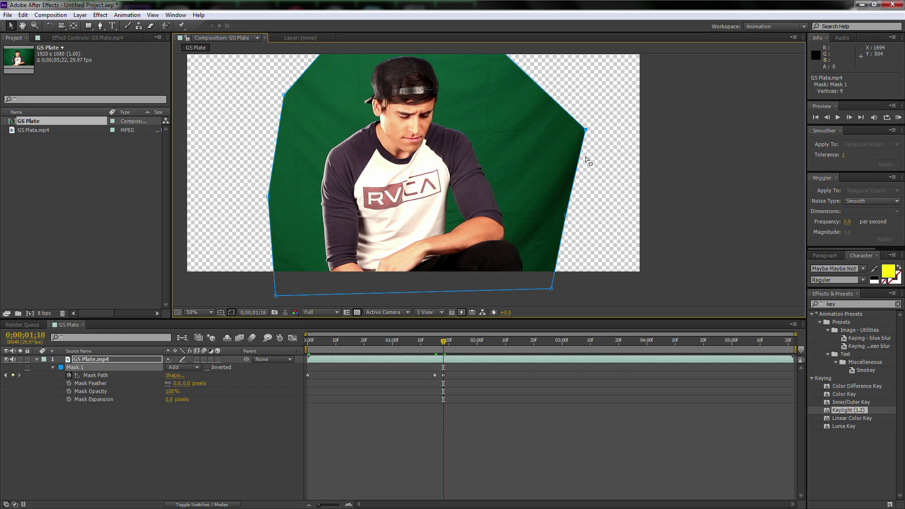
pyautogui.moveTo(566, 215); pyautogui.dragTo(570, 190)
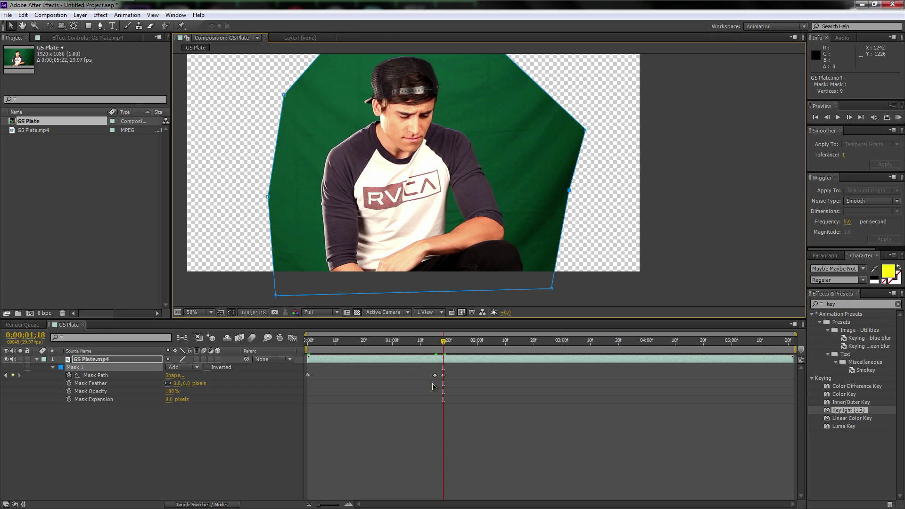
# Delete the two extra Mask Path keyframes and recentre the view.
pyautogui.moveTo(457, 380); pyautogui.dragTo(421, 380)
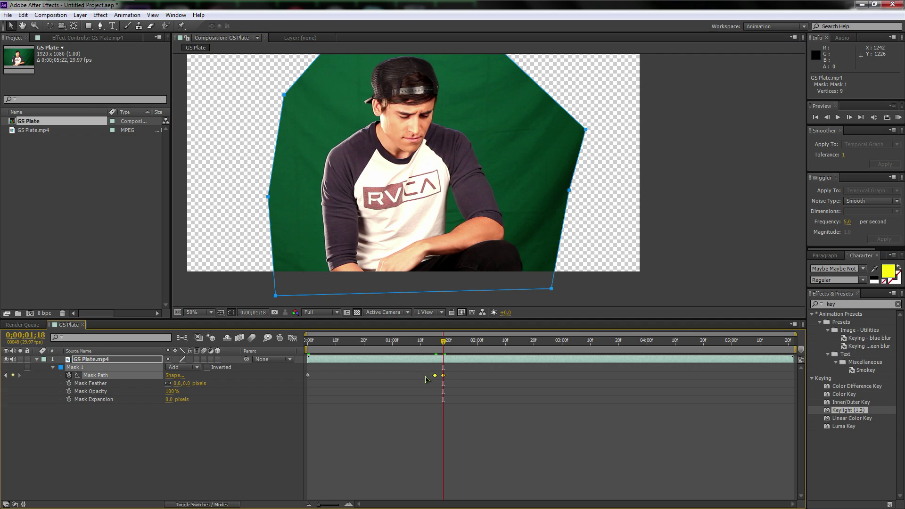
pyautogui.press('Delete')
pyautogui.click(309, 375)
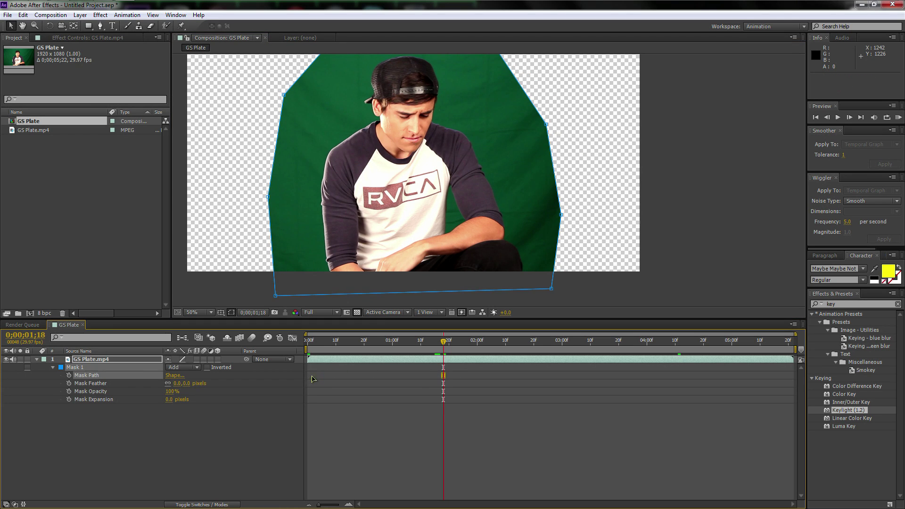
pyautogui.scroll(-2, 513, 179)
pyautogui.moveTo(493, 166); pyautogui.dragTo(508, 176)
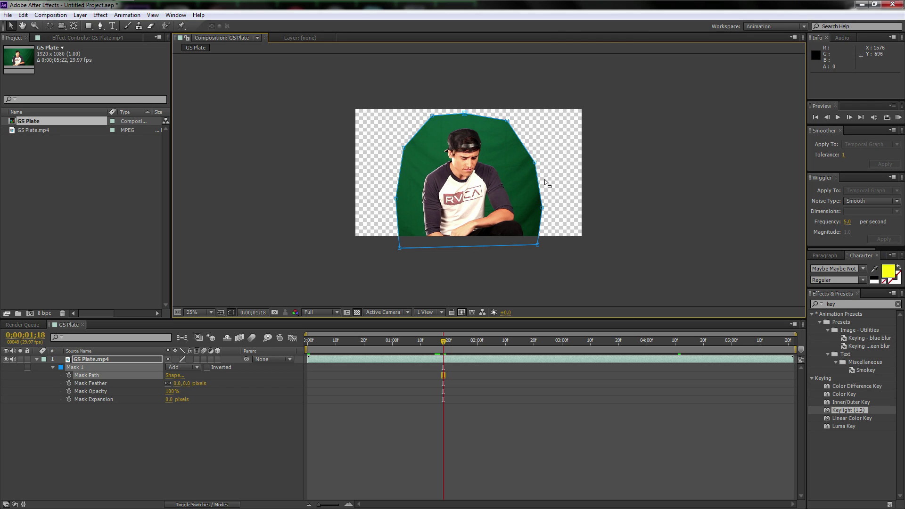
# Apply Keylight (1.2) to GS Plate.mp4 and sample the green backdrop as its Screen Colour.
pyautogui.moveTo(490, 166); pyautogui.dragTo(523, 176)
pyautogui.scroll(2, 499, 170)
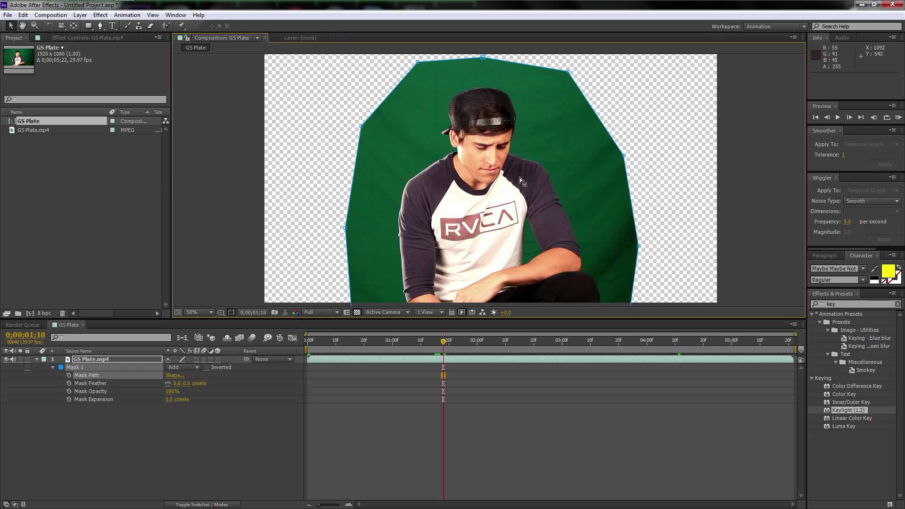
pyautogui.click(112, 361)
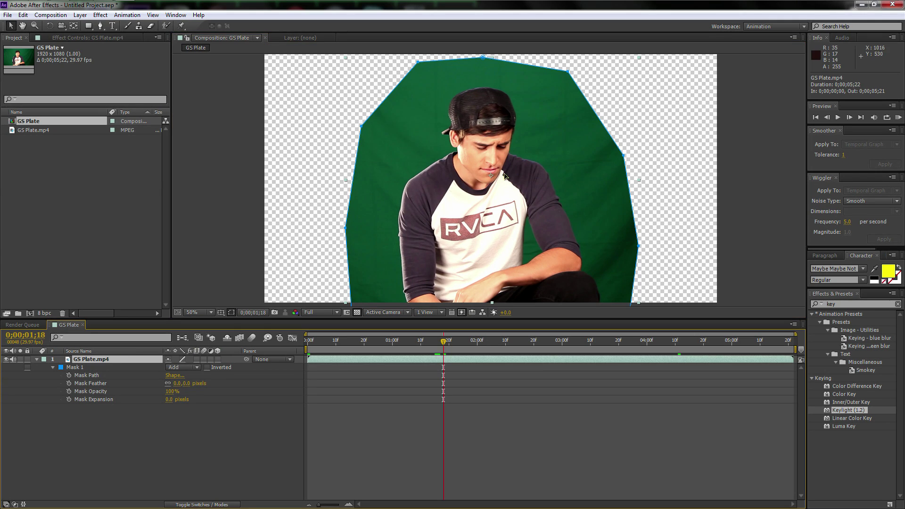
pyautogui.click(844, 304)
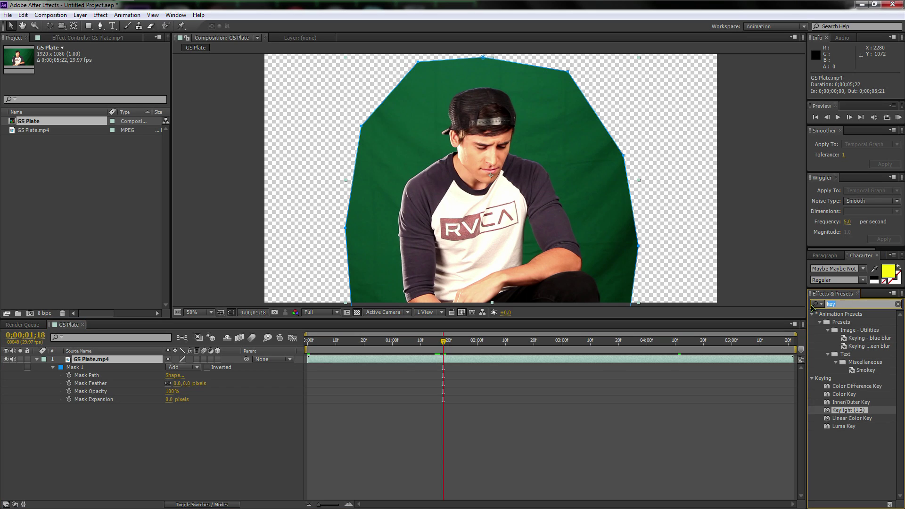
pyautogui.click(813, 305)
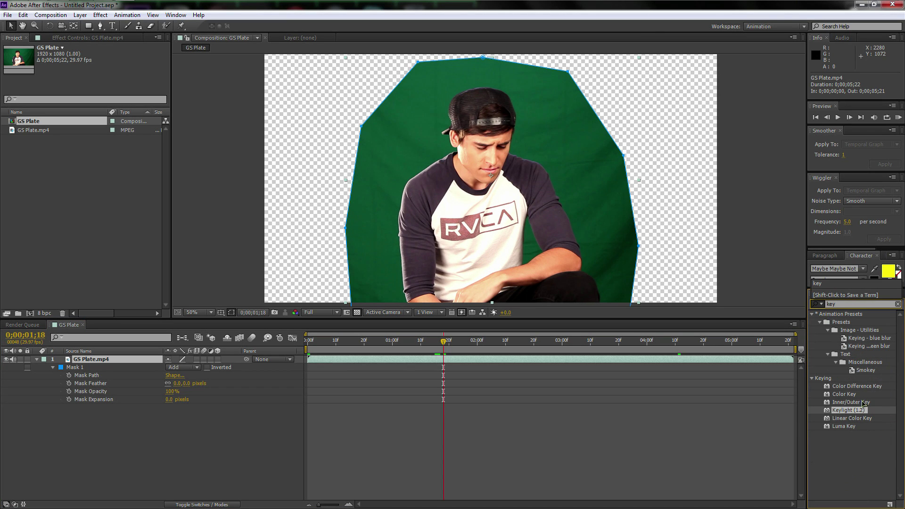
pyautogui.moveTo(854, 412); pyautogui.dragTo(115, 362)
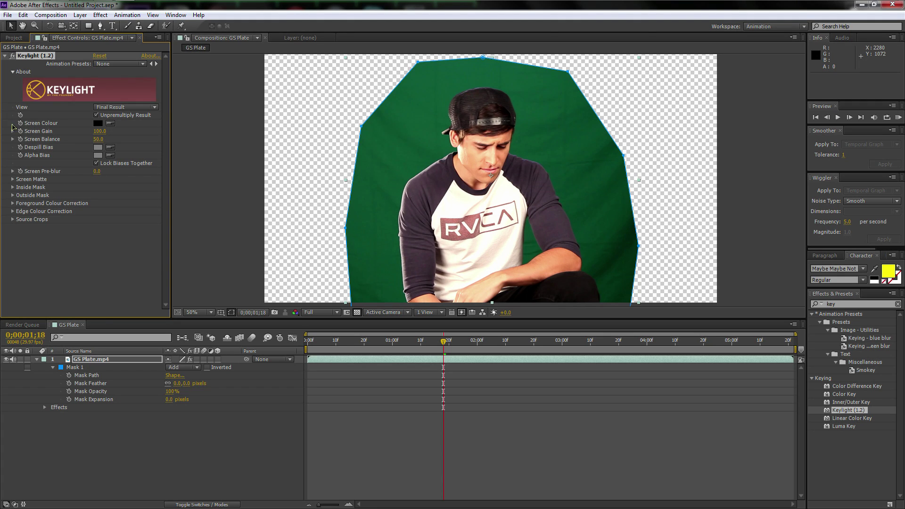
pyautogui.click(111, 123)
pyautogui.click(426, 113)
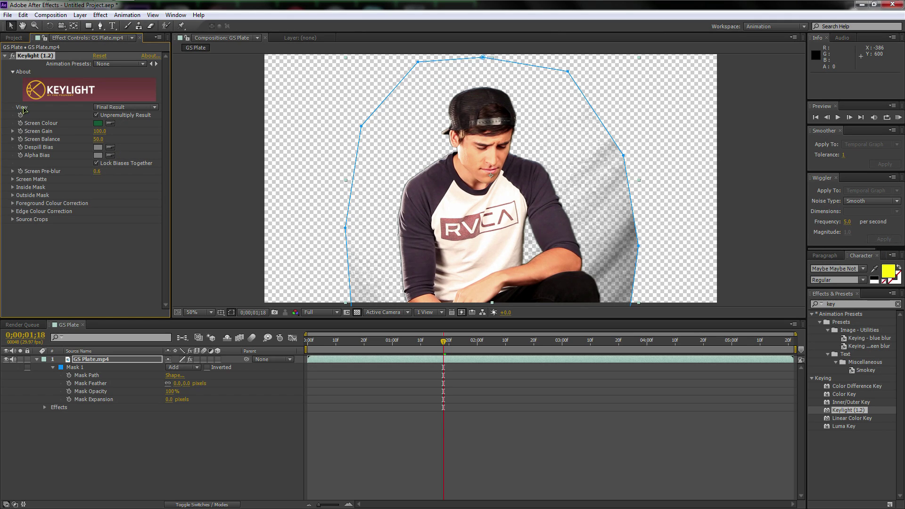
# Switch Keylight's View to Screen Matte and expand the Screen Matte settings.
pyautogui.click(115, 107)
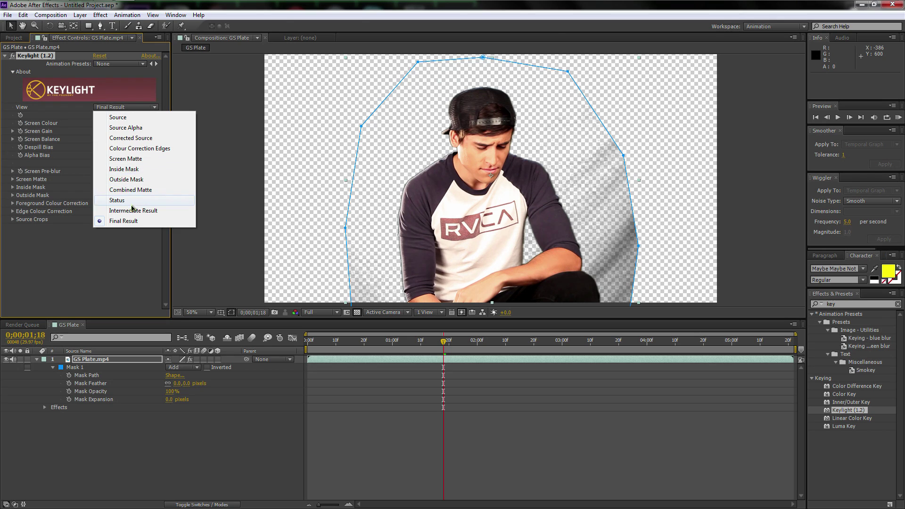
pyautogui.click(127, 160)
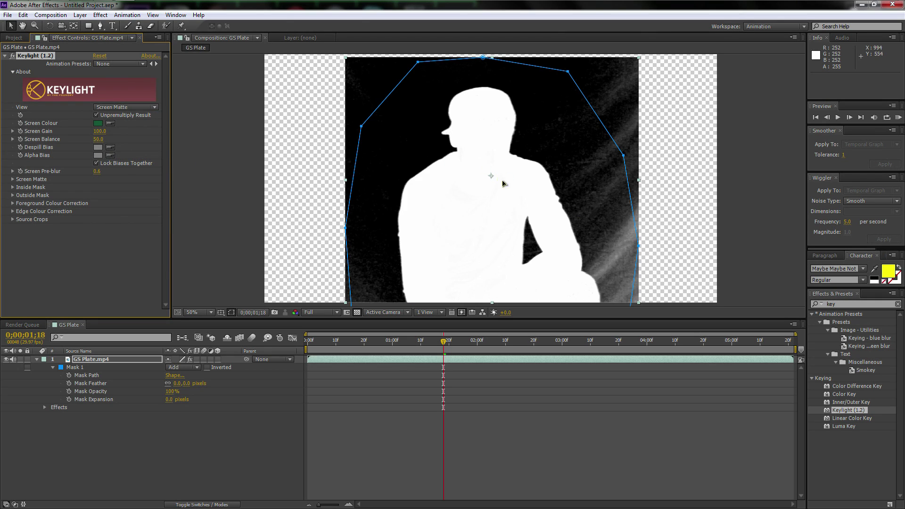
pyautogui.moveTo(503, 184)
pyautogui.mouseDown()
pyautogui.moveTo(517, 168)
pyautogui.moveTo(516, 178)
pyautogui.mouseUp()
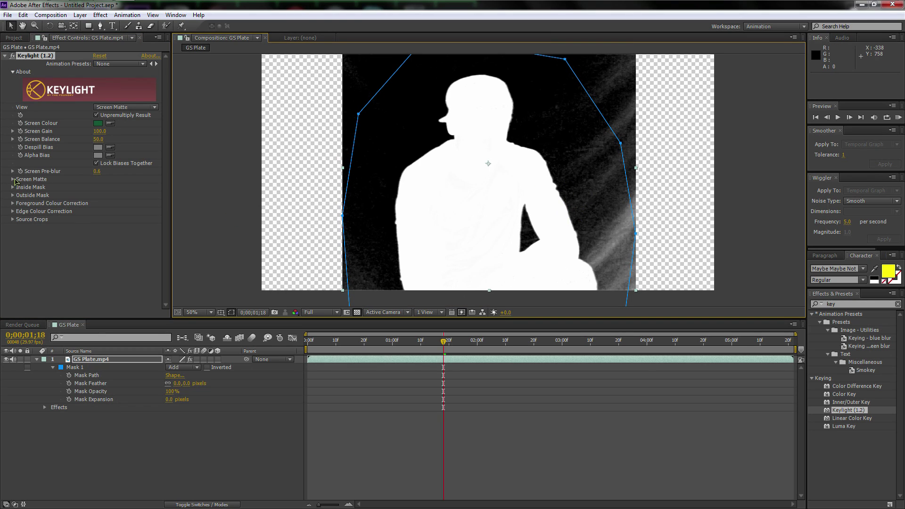
pyautogui.click(37, 181)
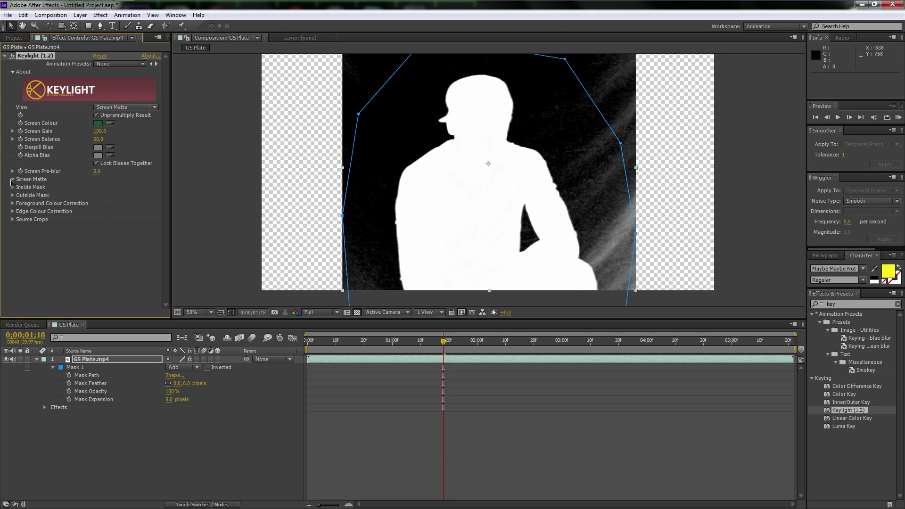
pyautogui.click(12, 179)
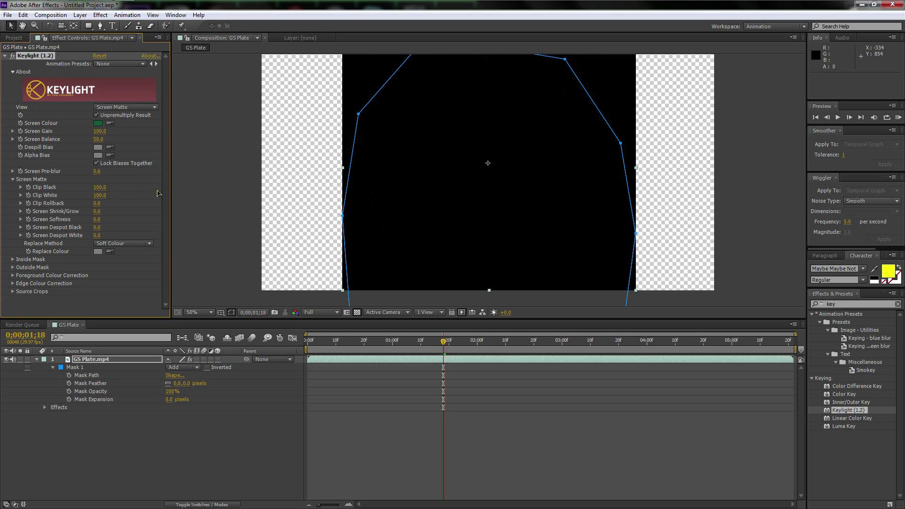
# Scrub Clip Black down and Clip White to 82 so the body turns solid white.
pyautogui.moveTo(157, 190); pyautogui.dragTo(94, 193)
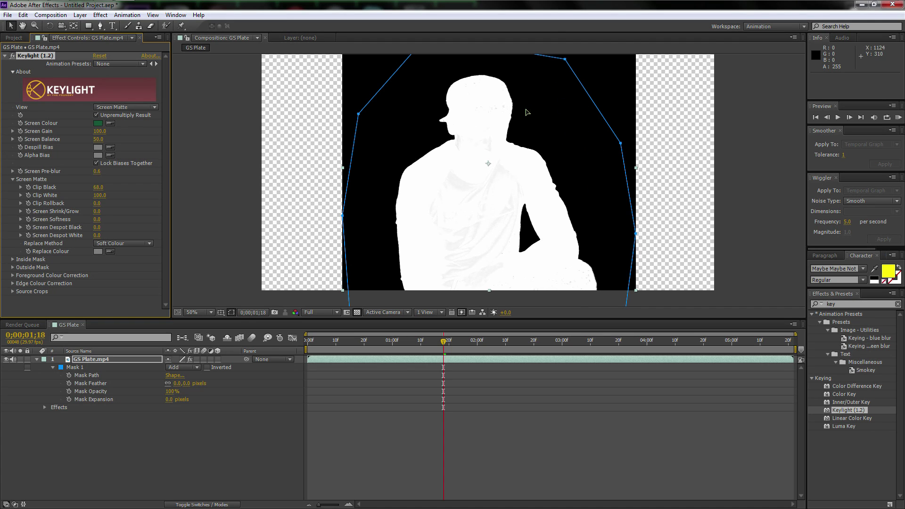
pyautogui.scroll(2, 491, 138)
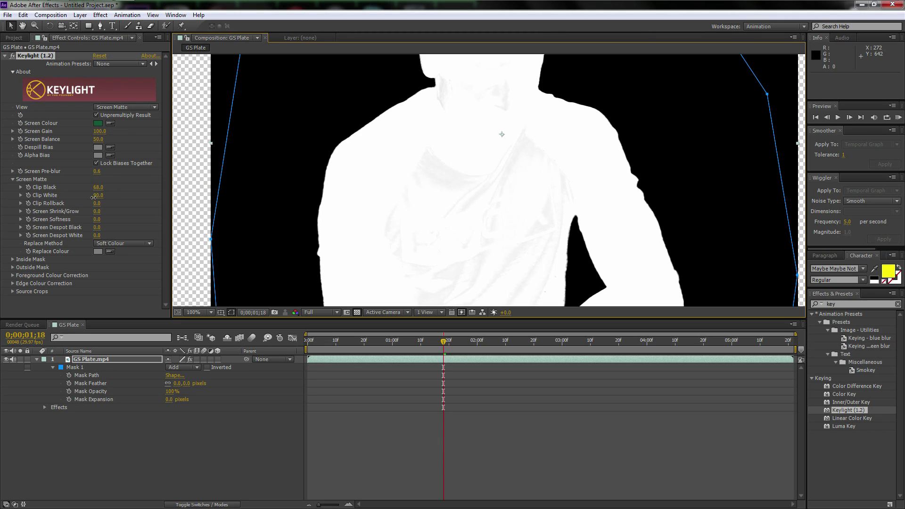
pyautogui.moveTo(93, 197); pyautogui.dragTo(89, 192)
pyautogui.press(',')
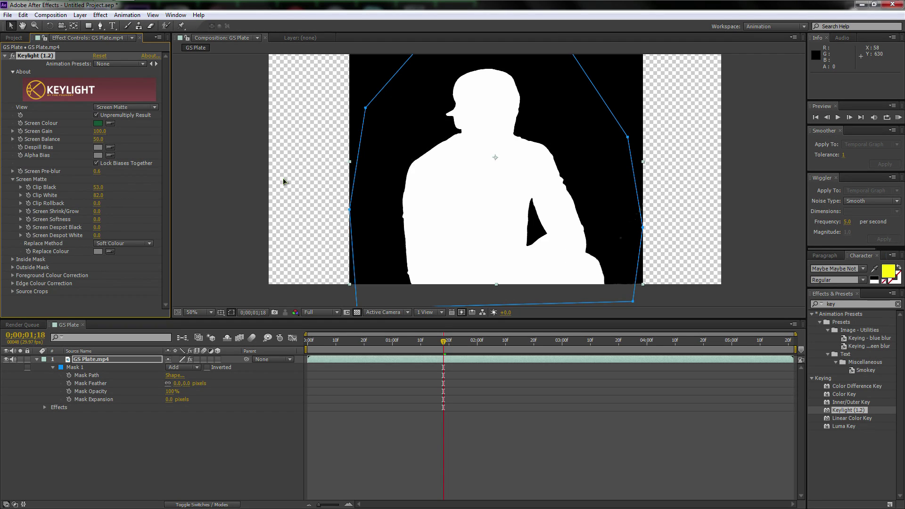
pyautogui.press('.')
pyautogui.moveTo(475, 184); pyautogui.dragTo(453, 181)
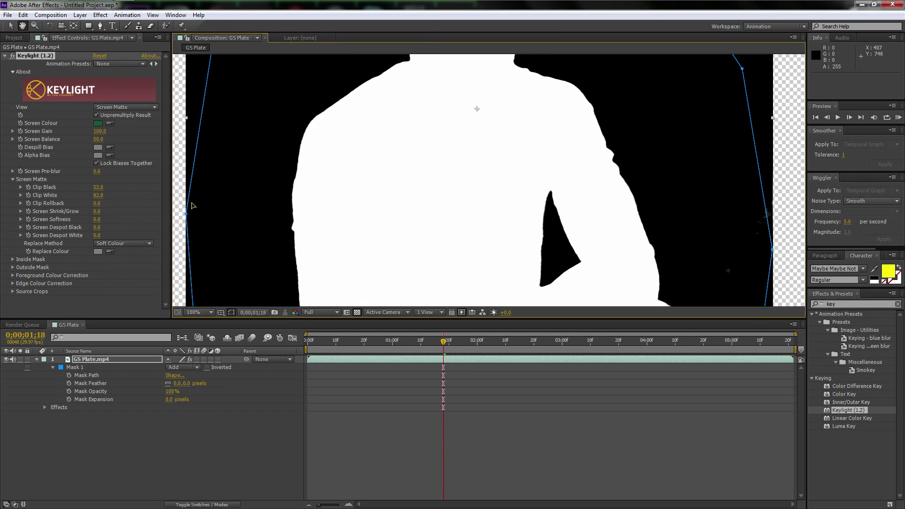
# Set Clip Black to exactly 60 and Screen Shrink/Grow to -0.9.
pyautogui.click(99, 187)
pyautogui.write('60')
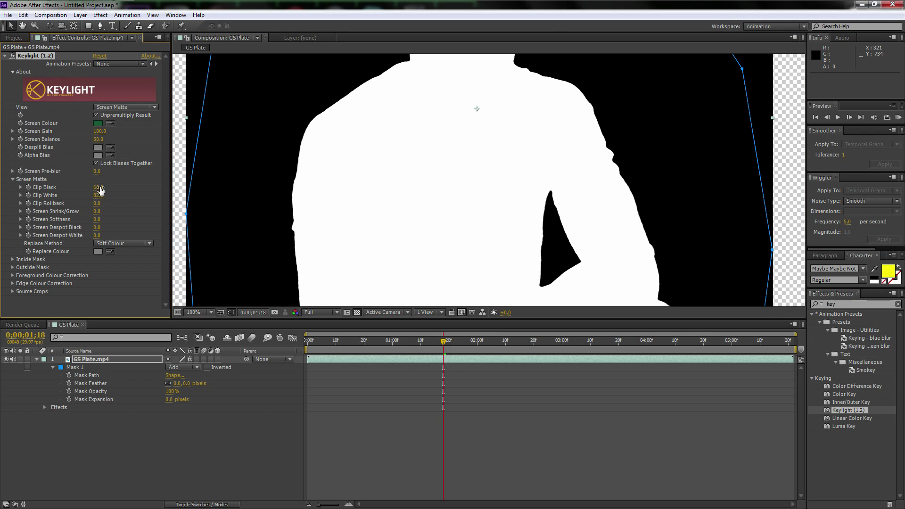
pyautogui.press('Return')
pyautogui.press(',')
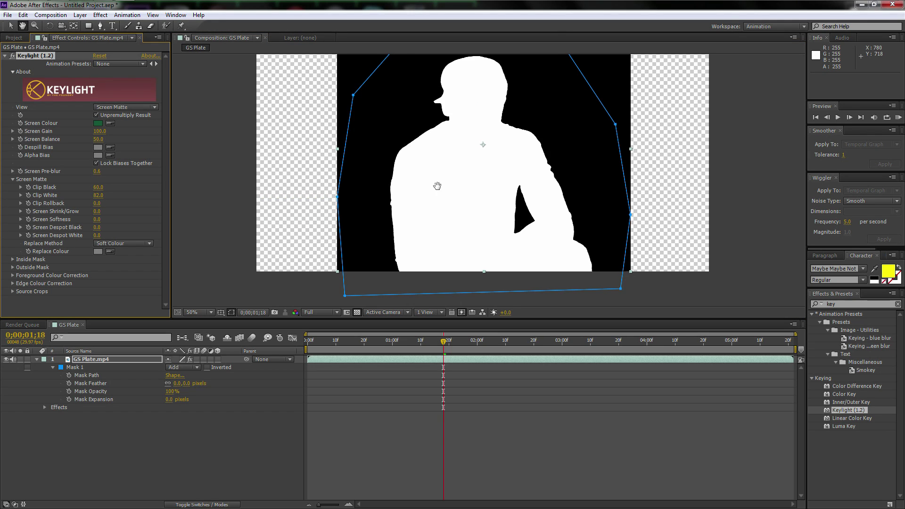
pyautogui.moveTo(437, 186); pyautogui.dragTo(426, 196)
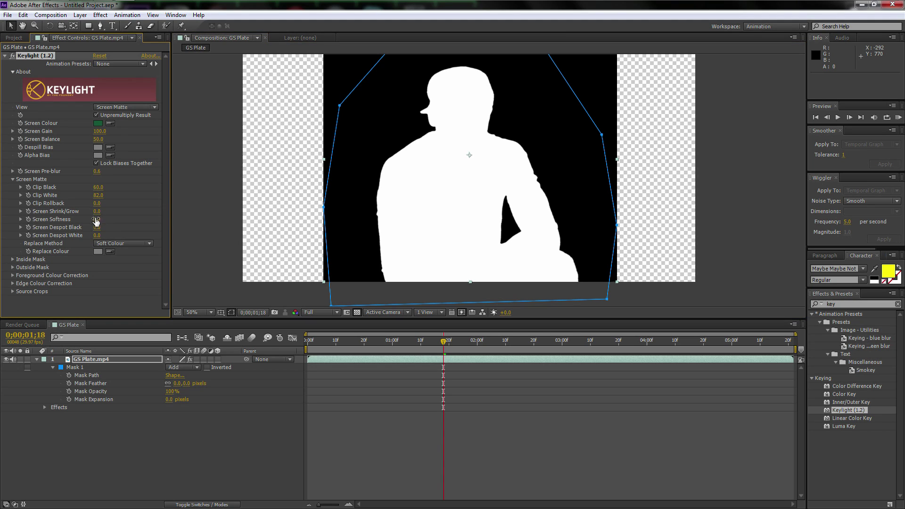
pyautogui.moveTo(97, 212); pyautogui.dragTo(93, 215)
# Return Keylight's view to Final Result and zoom to 100% to inspect the key.
pyautogui.click(126, 108)
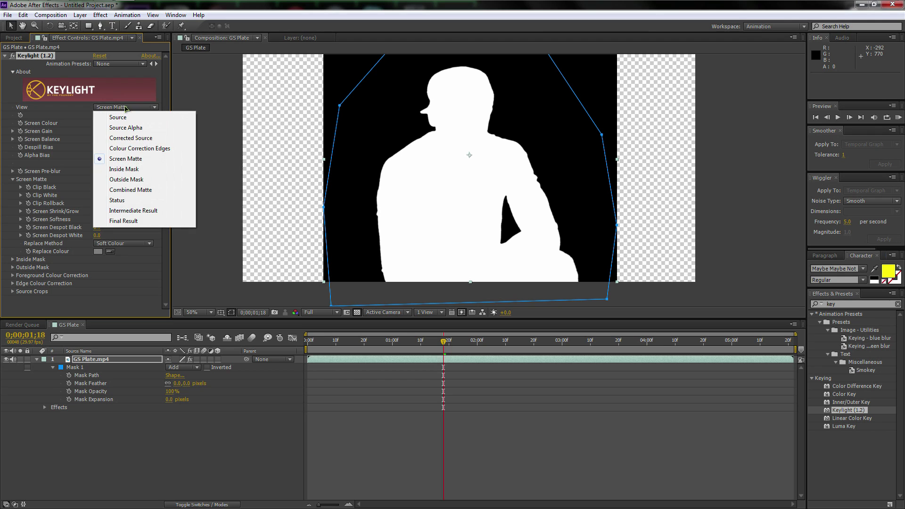
pyautogui.click(125, 221)
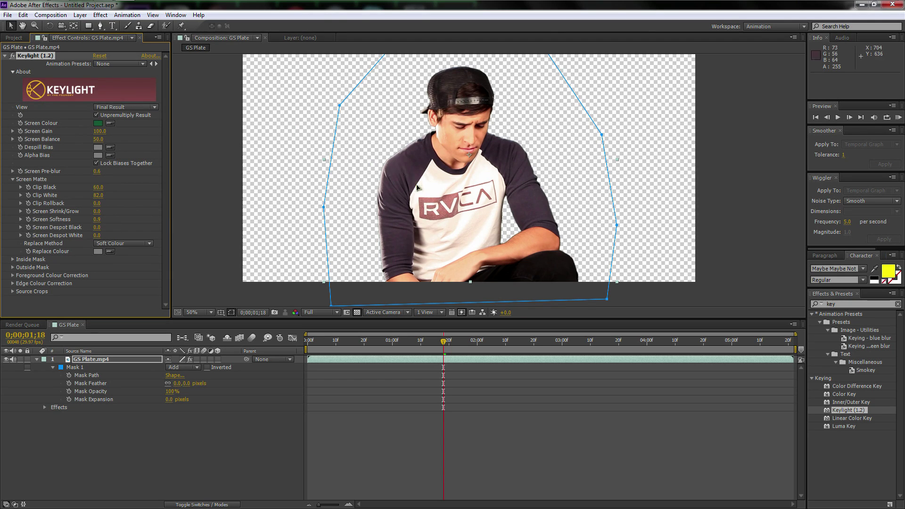
pyautogui.press('.')
pyautogui.moveTo(389, 172); pyautogui.dragTo(391, 122)
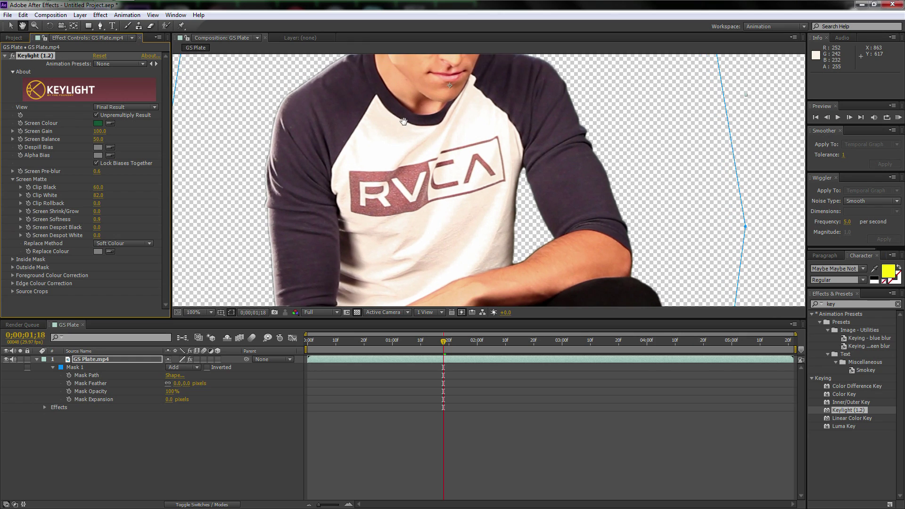
# Set Keylight's Replace Method to Hard Colour and Screen Softness to 0.9, then zoom out.
pyautogui.click(123, 244)
pyautogui.click(135, 273)
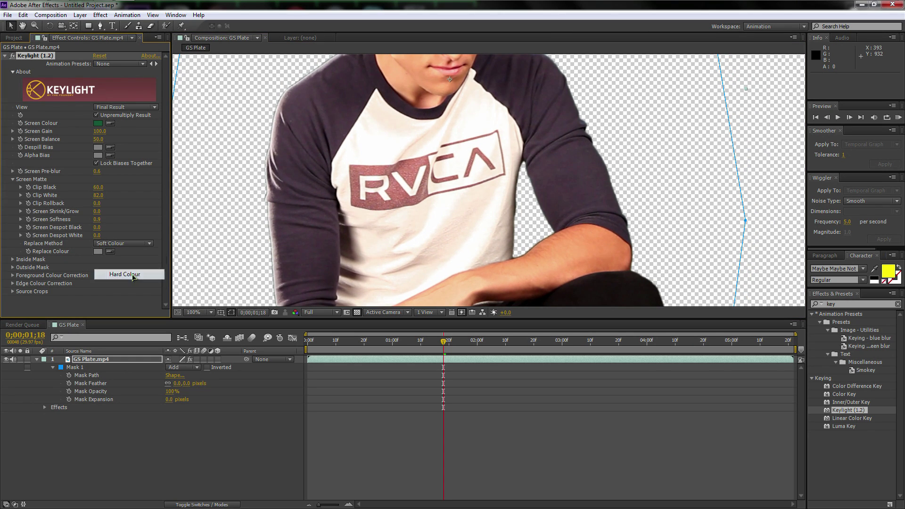
pyautogui.moveTo(391, 78); pyautogui.dragTo(400, 164)
pyautogui.click(141, 244)
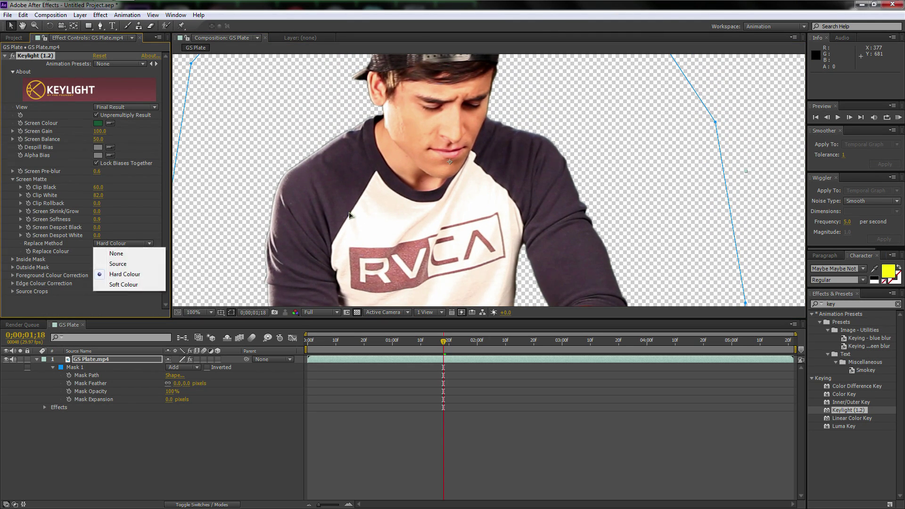
pyautogui.click(67, 249)
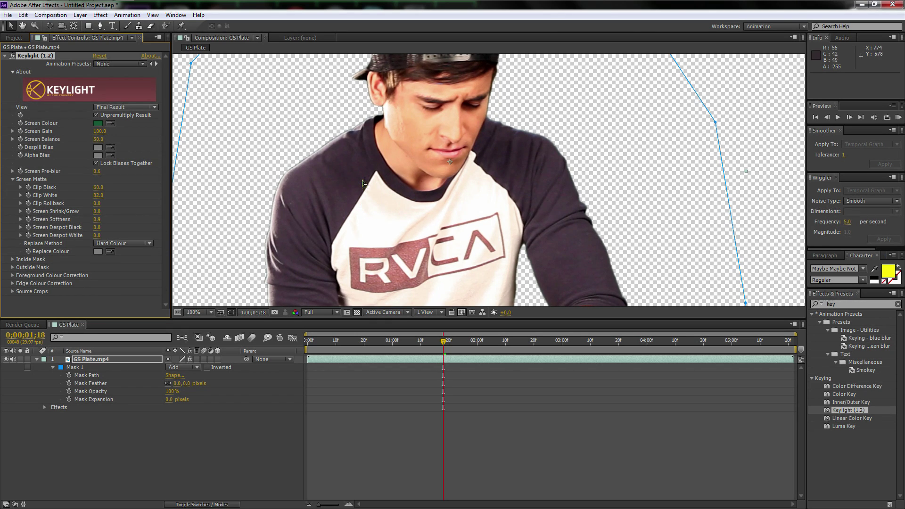
pyautogui.moveTo(385, 155); pyautogui.dragTo(407, 174)
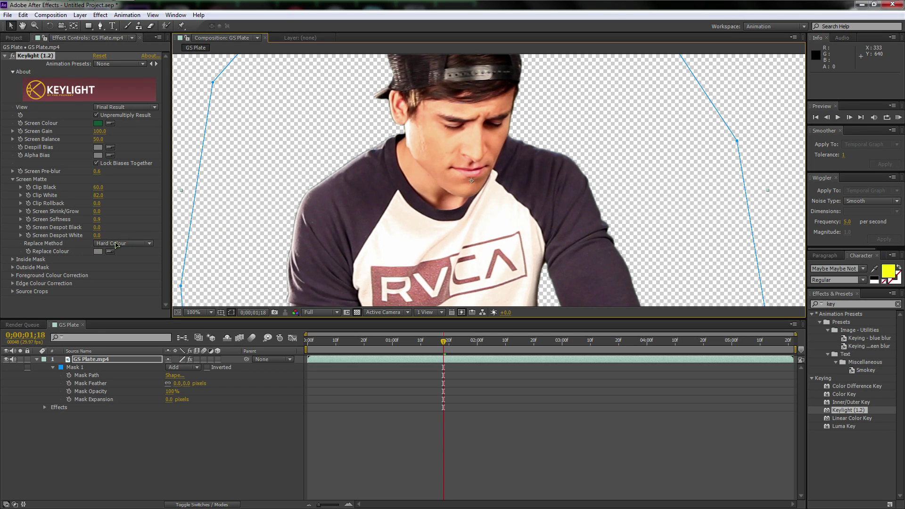
pyautogui.moveTo(97, 218); pyautogui.dragTo(82, 216)
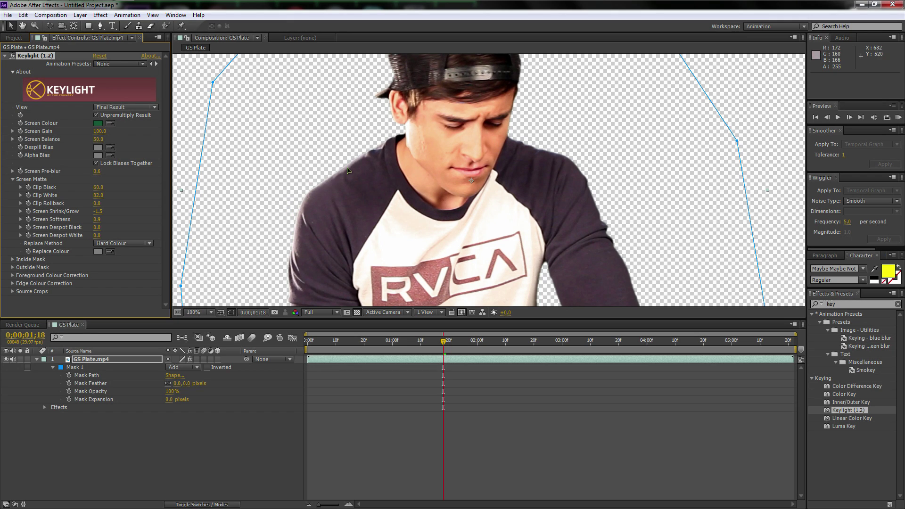
pyautogui.press(',')
pyautogui.scroll(-2, 406, 236)
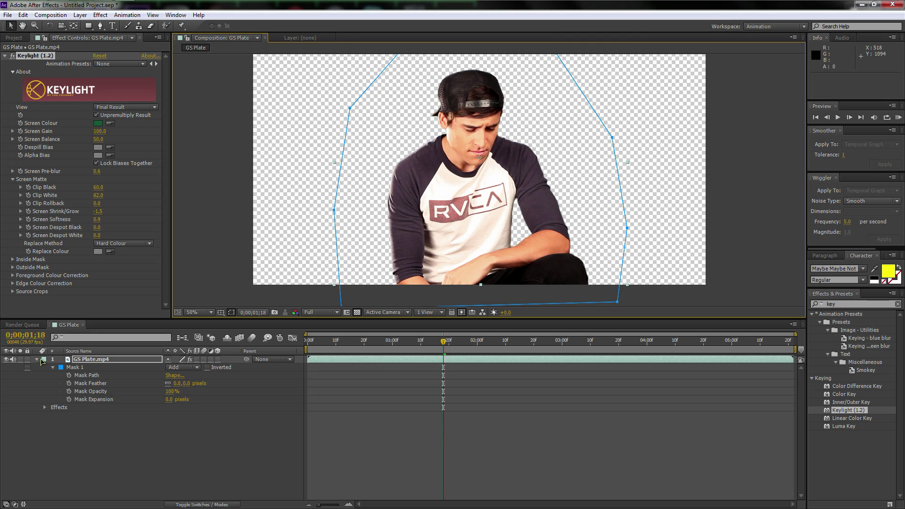
pyautogui.click(42, 365)
pyautogui.click(37, 359)
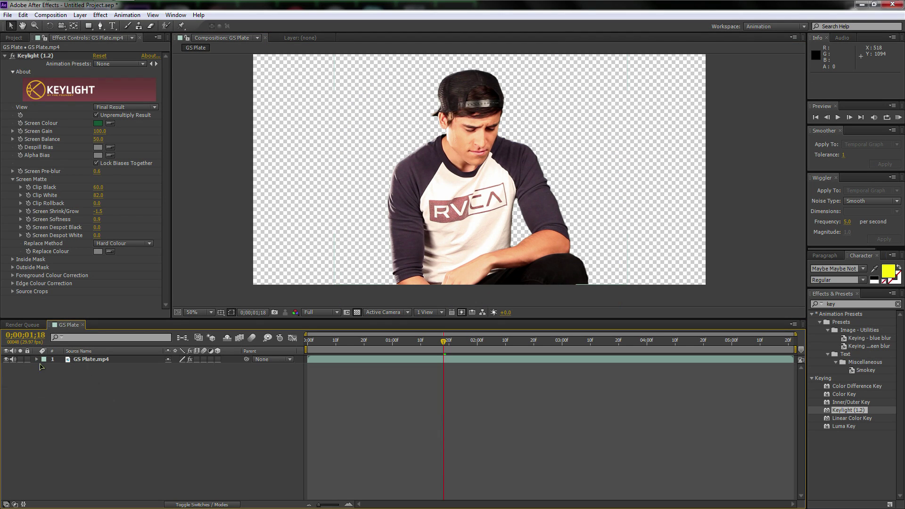
pyautogui.rightClick(119, 412)
pyautogui.moveTo(156, 306)
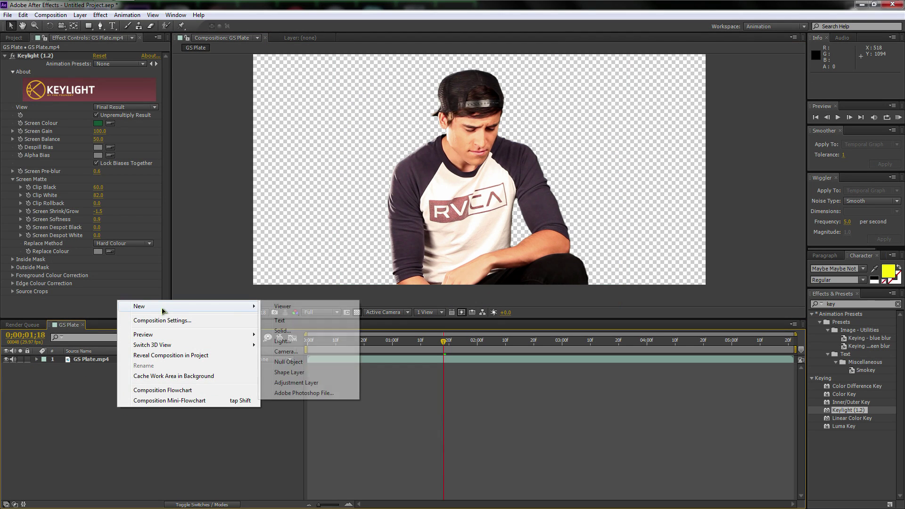
pyautogui.click(297, 332)
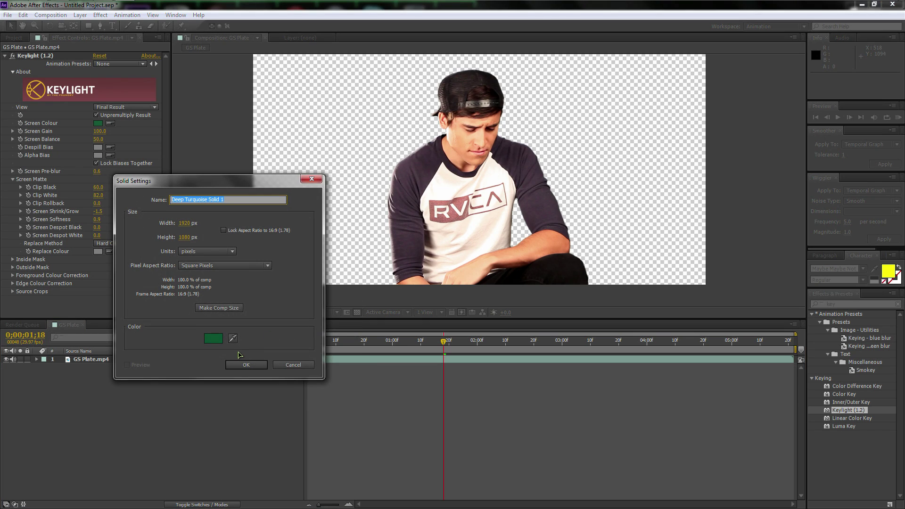
pyautogui.write('White')
pyautogui.press('Return')
pyautogui.doubleClick(104, 360)
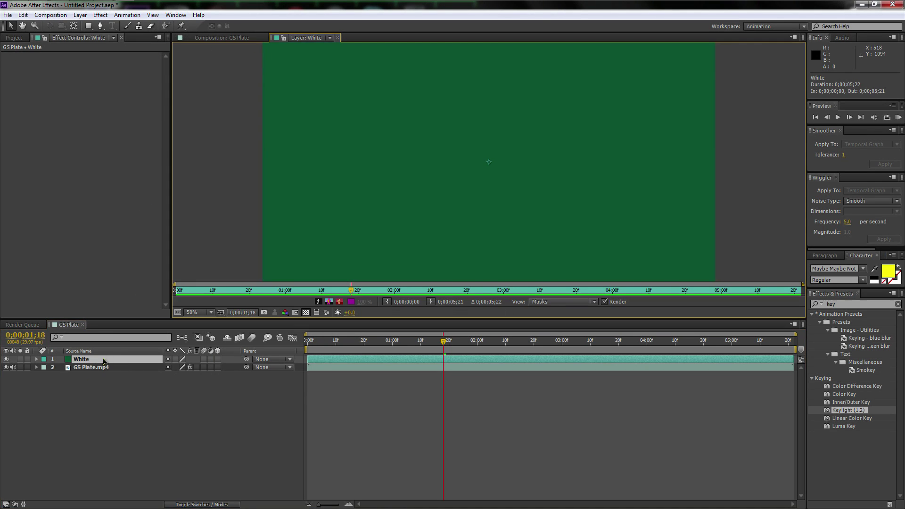
pyautogui.press('Delete')
pyautogui.rightClick(106, 383)
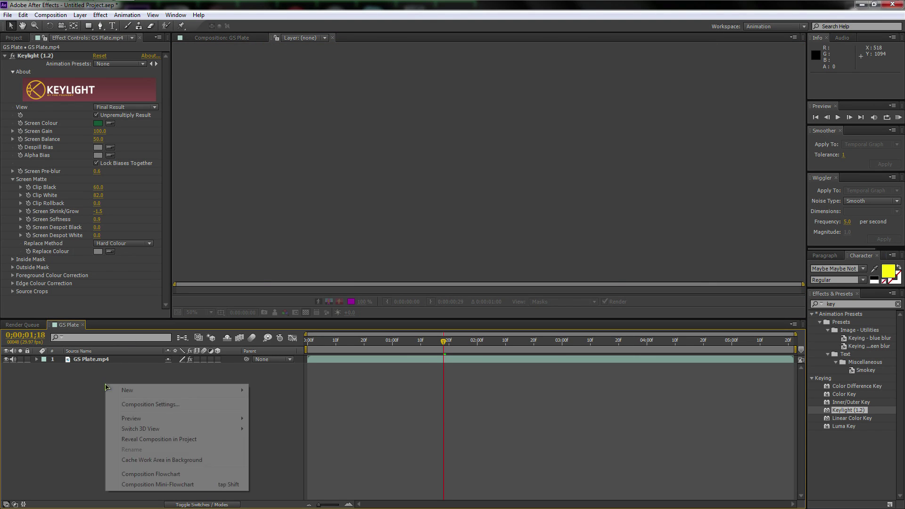
pyautogui.moveTo(218, 393)
pyautogui.click(278, 416)
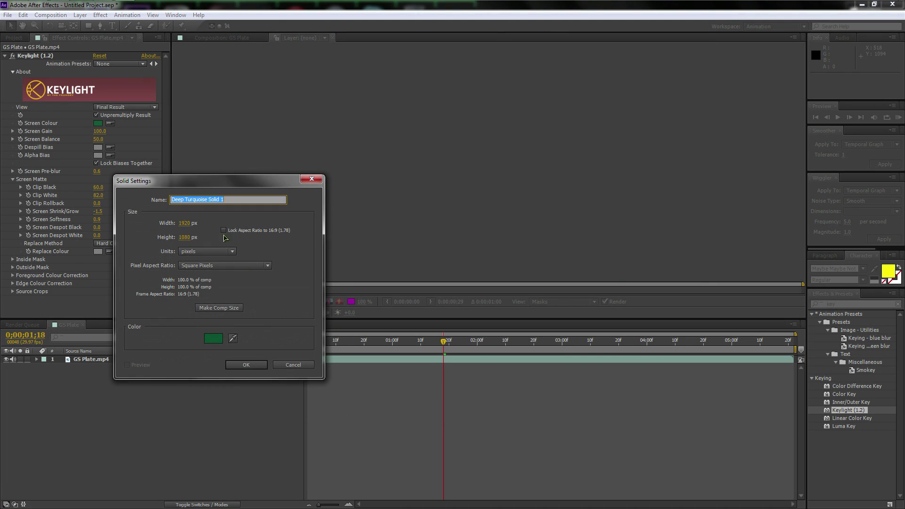
pyautogui.click(215, 337)
pyautogui.moveTo(394, 316); pyautogui.dragTo(359, 300)
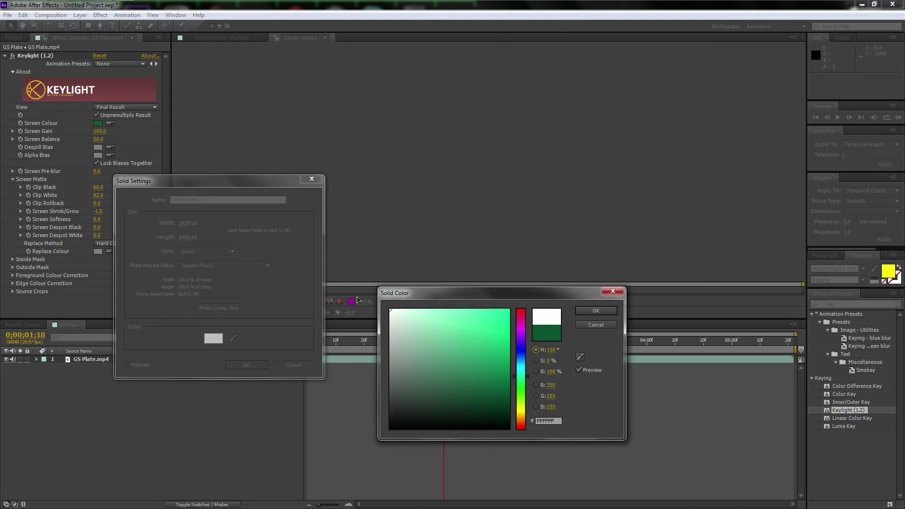
pyautogui.click(596, 313)
pyautogui.click(247, 365)
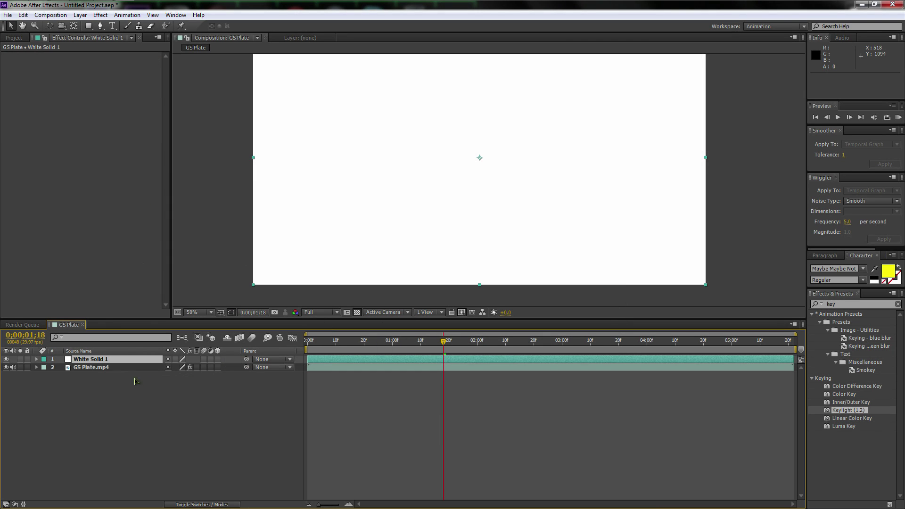
pyautogui.moveTo(95, 360); pyautogui.dragTo(113, 384)
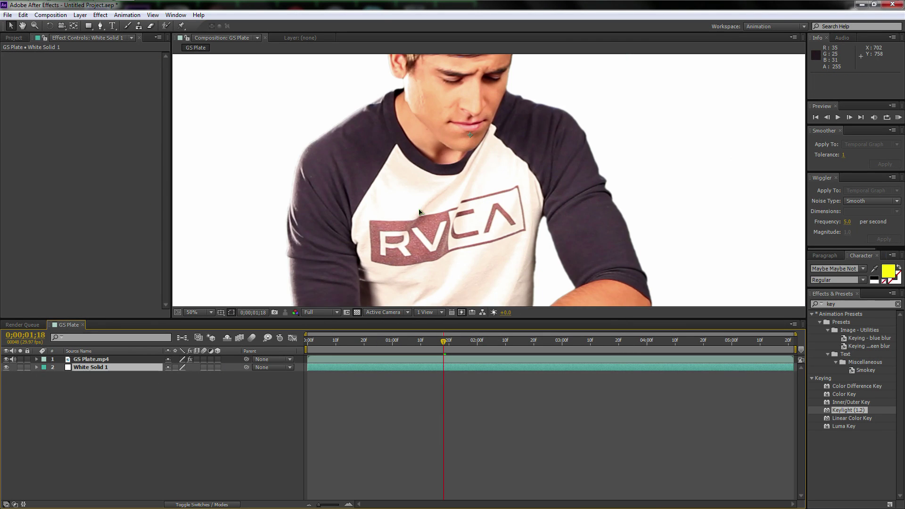
pyautogui.moveTo(419, 212); pyautogui.dragTo(441, 195)
pyautogui.moveTo(373, 341); pyautogui.dragTo(350, 340)
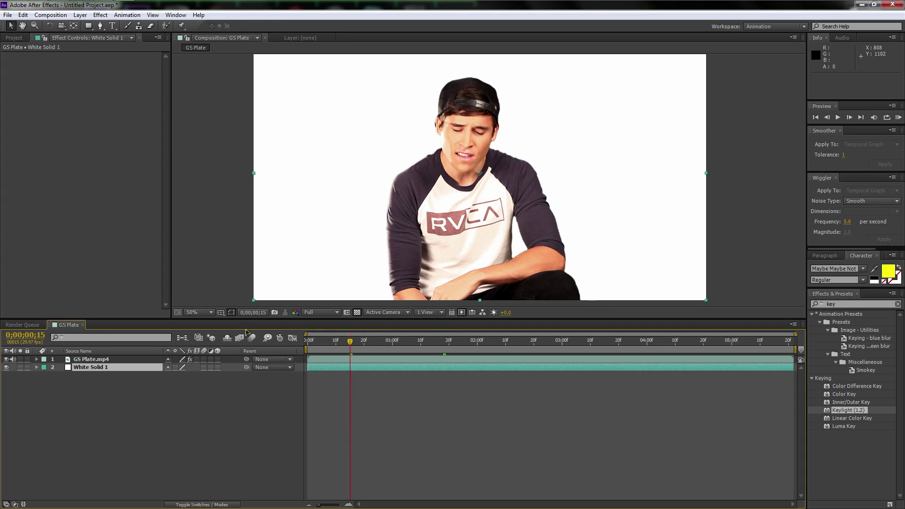
pyautogui.click(103, 370)
pyautogui.press('Delete')
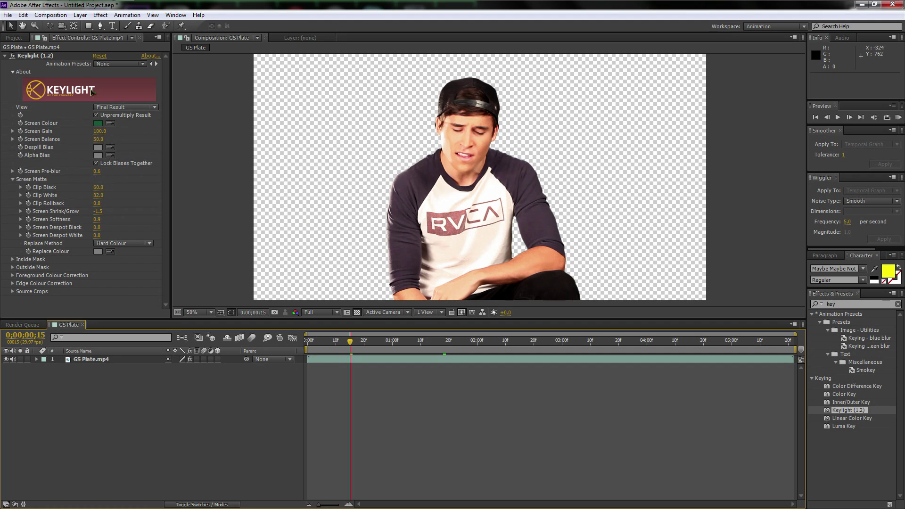
# Import Sunrise.jpg and place it beneath GS Plate.mp4 in the timeline.
pyautogui.click(14, 38)
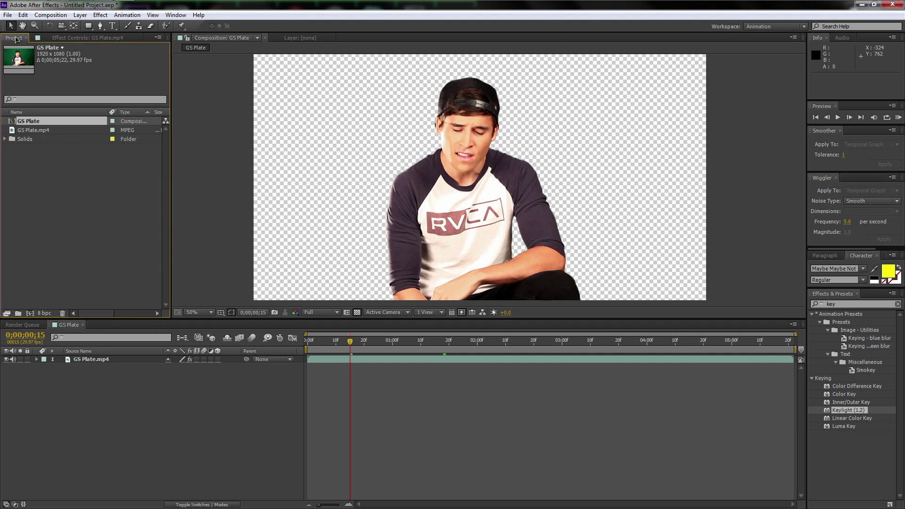
pyautogui.doubleClick(63, 186)
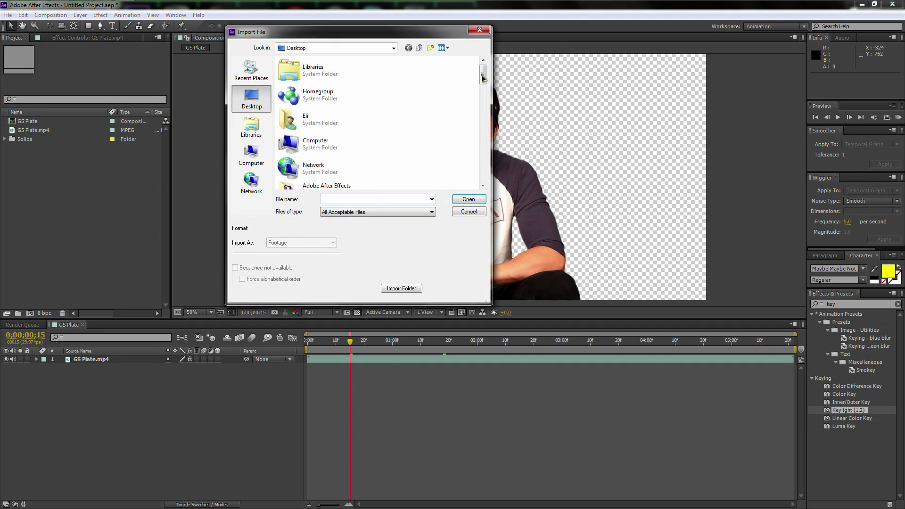
pyautogui.moveTo(482, 78); pyautogui.dragTo(482, 172)
pyautogui.click(330, 116)
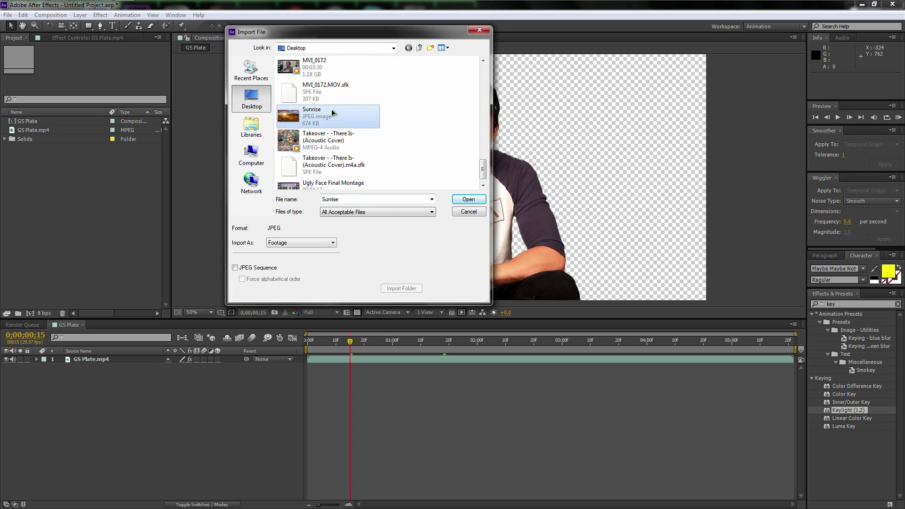
pyautogui.click(469, 200)
pyautogui.moveTo(45, 151); pyautogui.dragTo(137, 372)
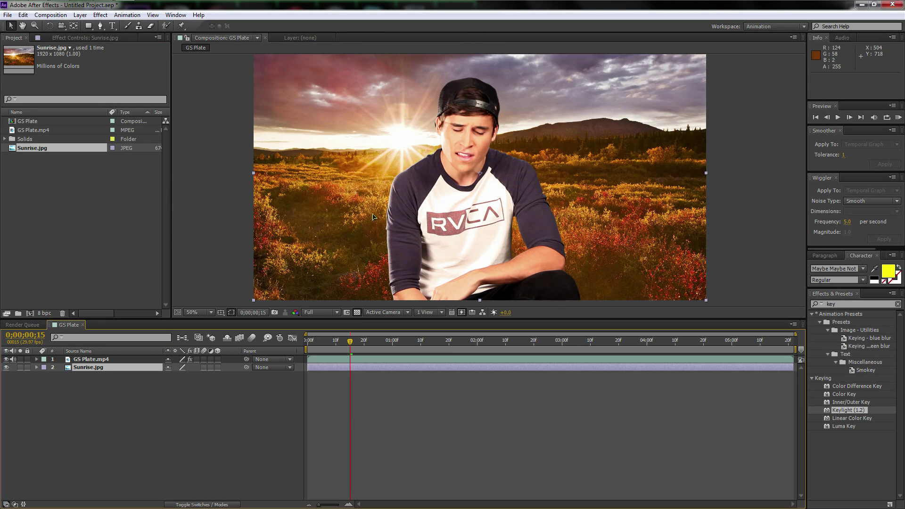
pyautogui.press(',')
pyautogui.press('.')
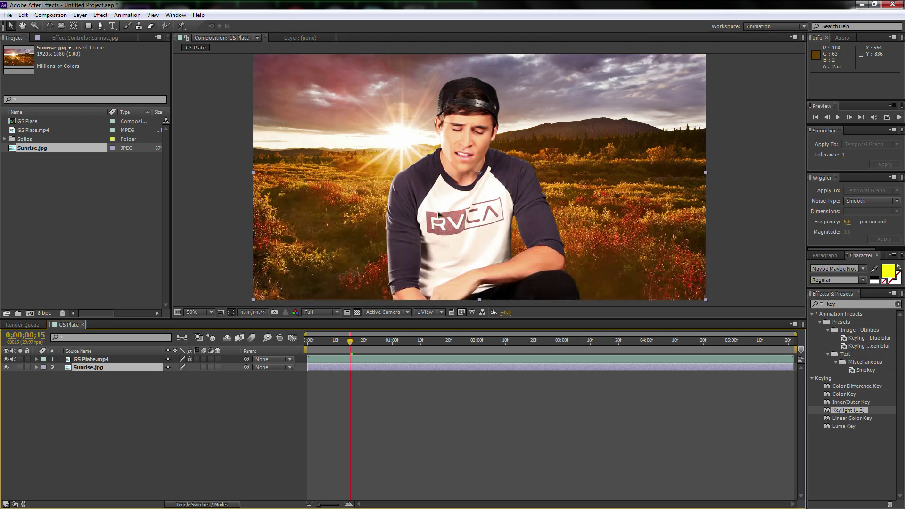
# Reduce the GS Plate composition height from 1080 to 766, making it 1920 × 766.
pyautogui.click(58, 17)
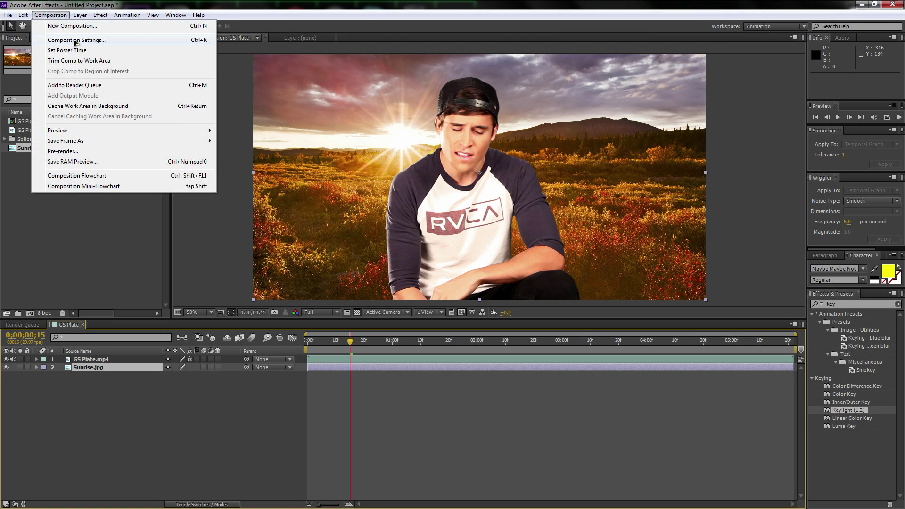
pyautogui.click(75, 40)
pyautogui.moveTo(392, 200); pyautogui.dragTo(351, 204)
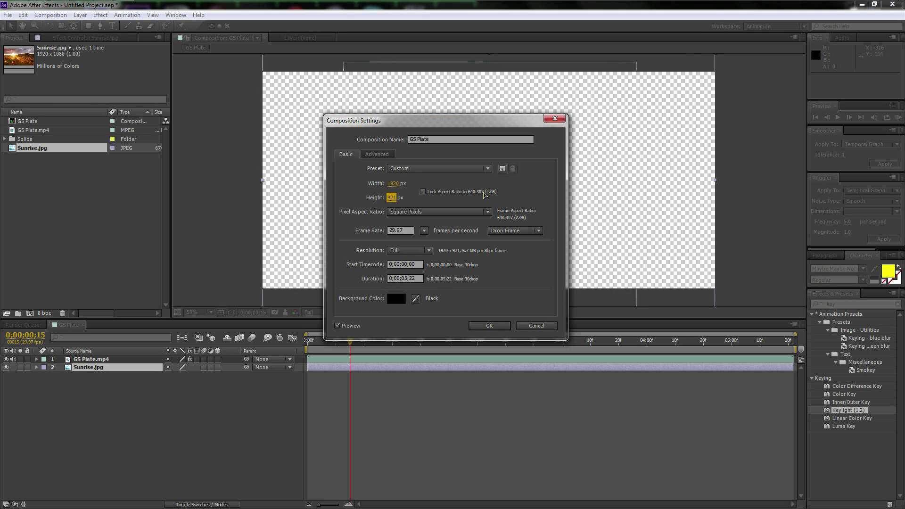
pyautogui.moveTo(372, 198); pyautogui.dragTo(320, 201)
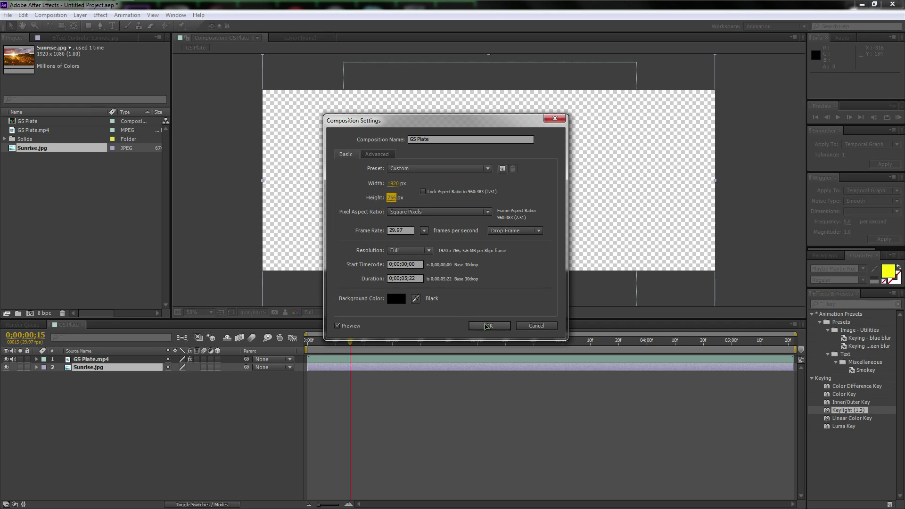
pyautogui.click(488, 325)
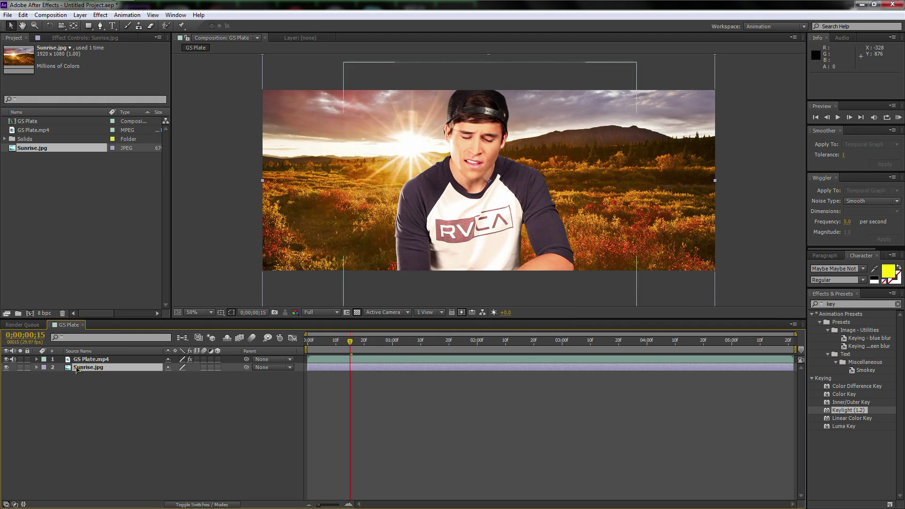
# Scale GS Plate.mp4 to 74% and move the man to the right of the frame.
pyautogui.click(98, 360)
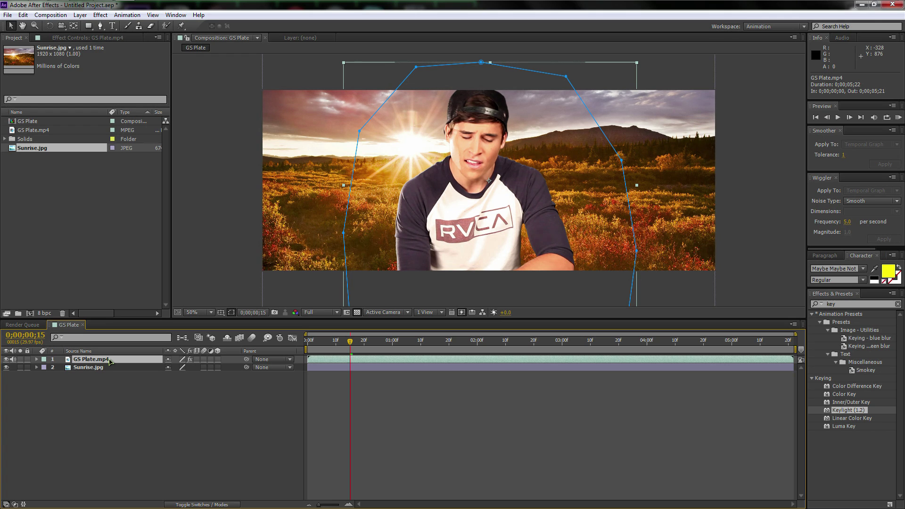
pyautogui.press('s')
pyautogui.moveTo(175, 371)
pyautogui.mouseDown()
pyautogui.moveTo(166, 370)
pyautogui.moveTo(182, 370)
pyautogui.mouseUp()
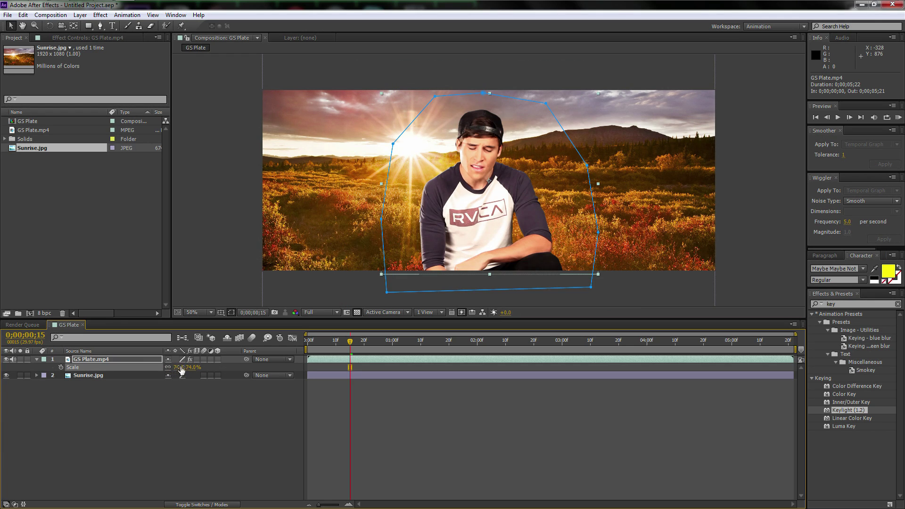
pyautogui.moveTo(489, 228); pyautogui.dragTo(659, 246)
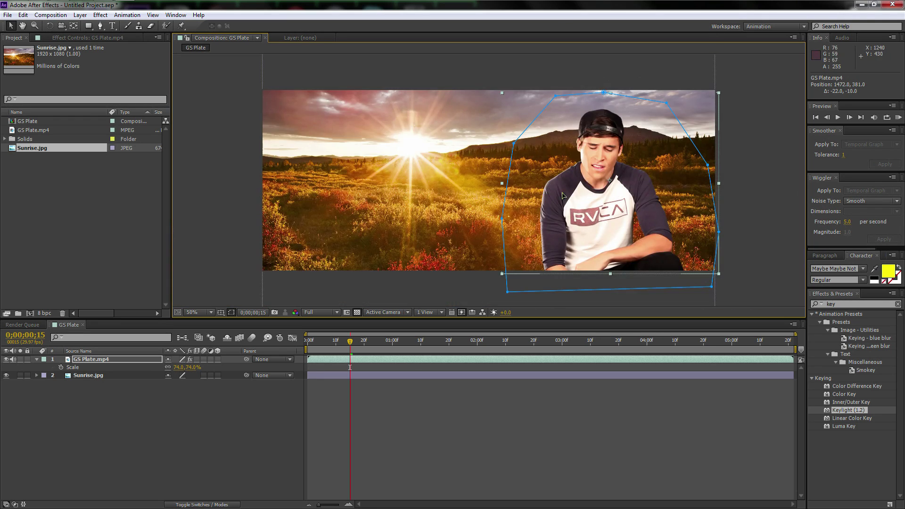
pyautogui.moveTo(563, 195); pyautogui.dragTo(581, 206)
pyautogui.click(255, 208)
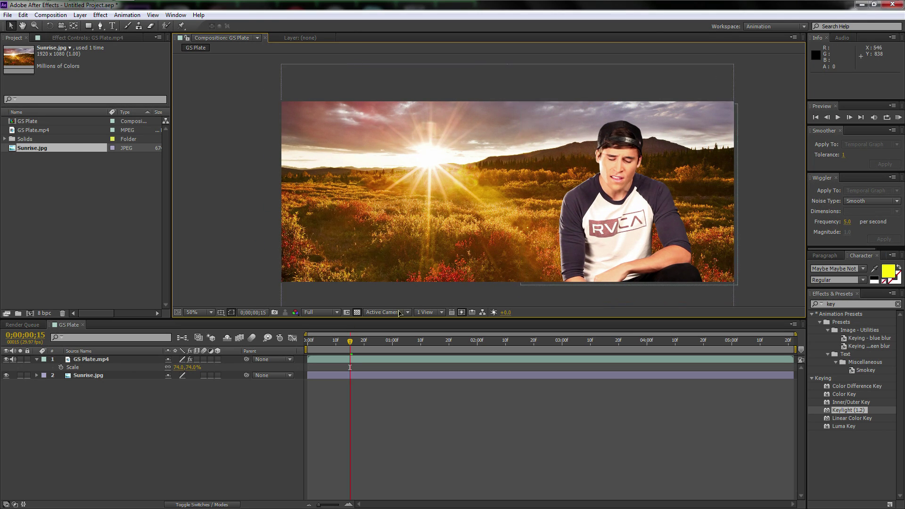
pyautogui.click(96, 360)
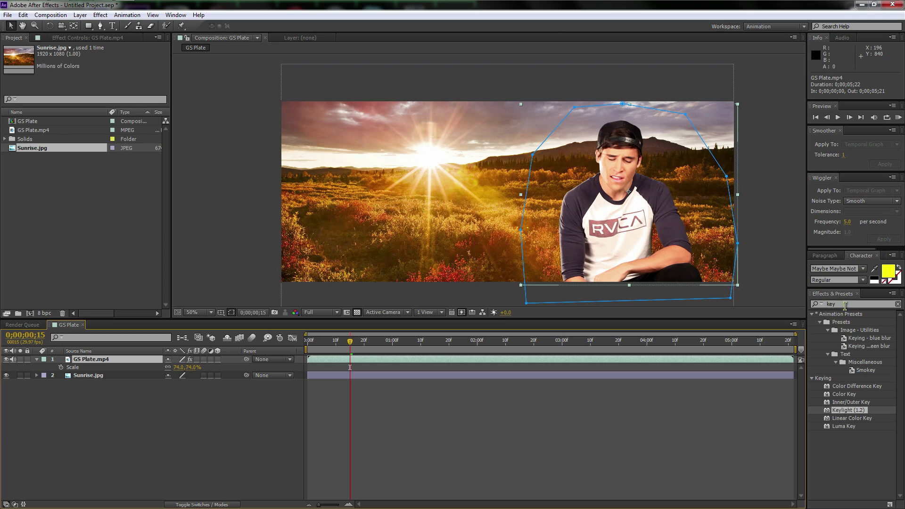
# Search for 'curves' and apply the Curves effect to GS Plate.mp4.
pyautogui.click(821, 306)
pyautogui.press('BackSpace')
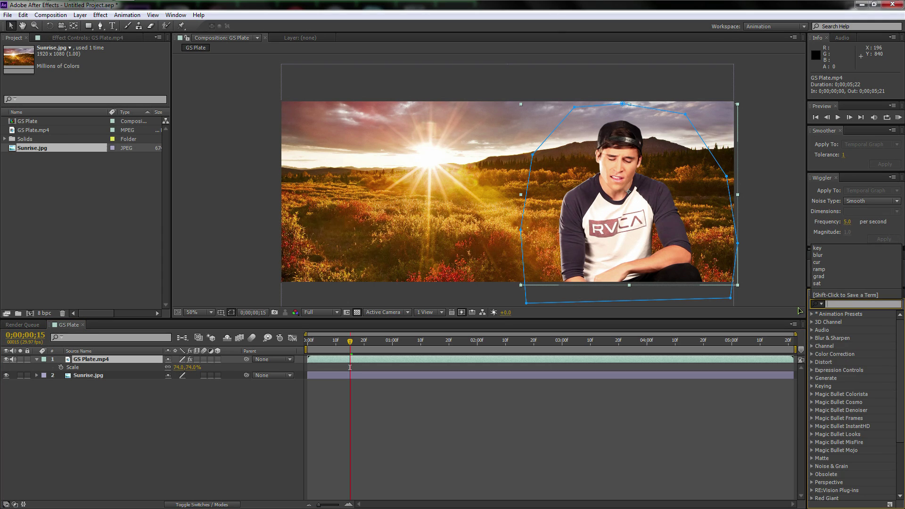
pyautogui.write('curves')
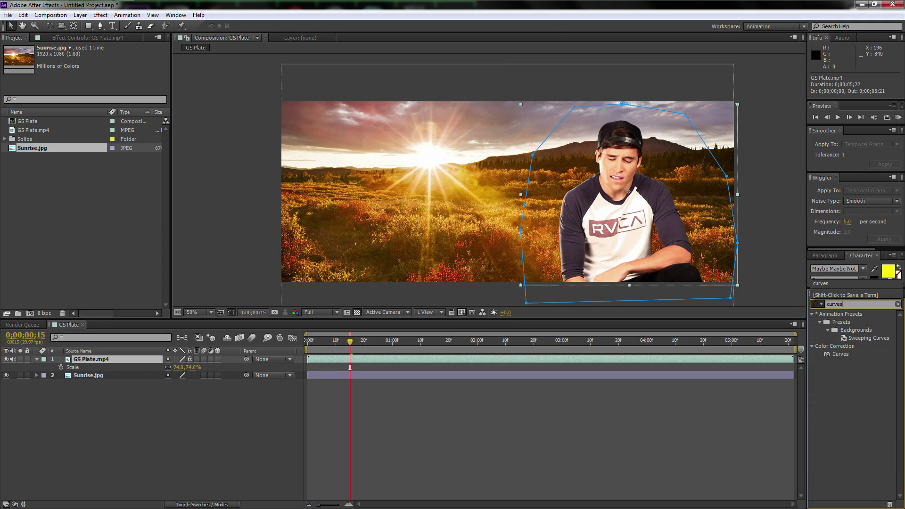
pyautogui.moveTo(840, 354); pyautogui.dragTo(115, 366)
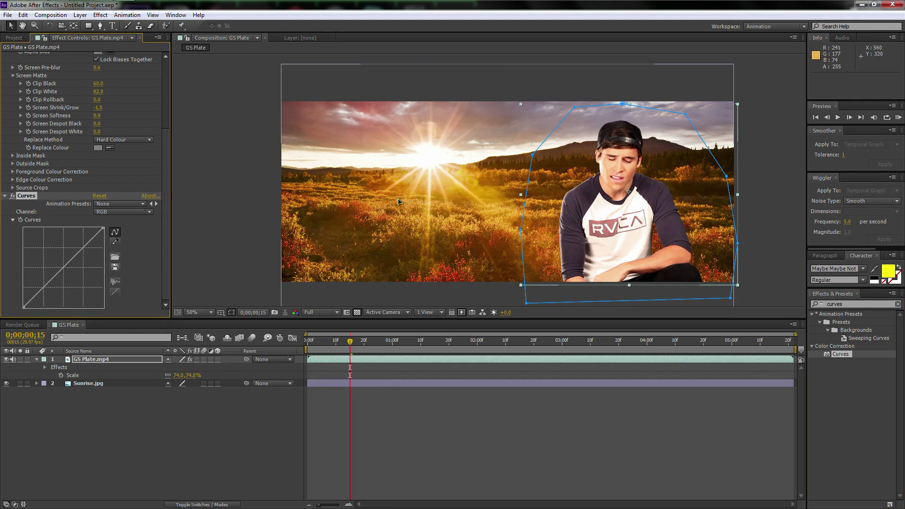
# Raise the Red curve and lower the Green and Blue curves from their middles.
pyautogui.click(122, 212)
pyautogui.click(126, 232)
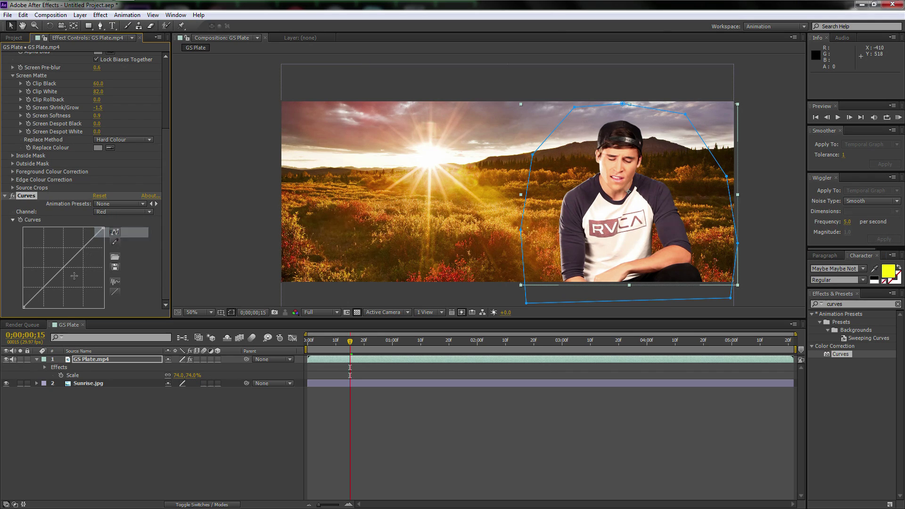
pyautogui.moveTo(63, 267); pyautogui.dragTo(63, 263)
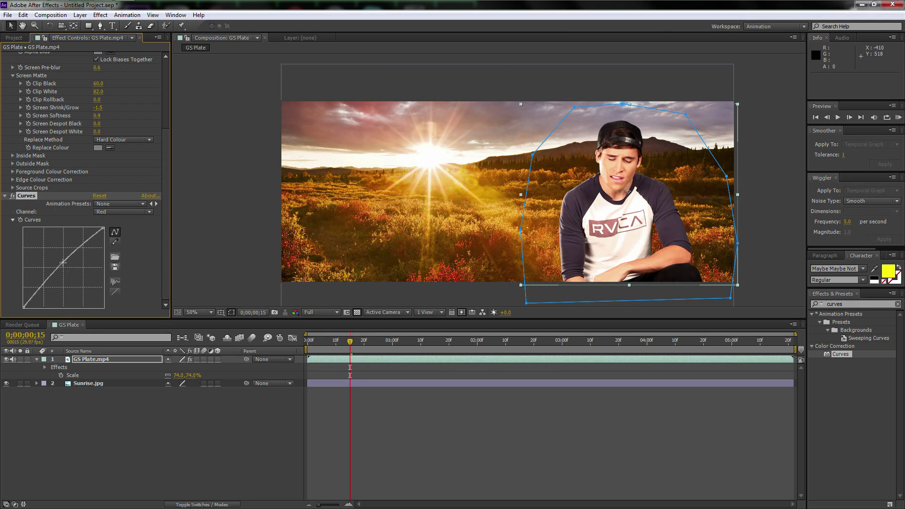
pyautogui.click(123, 211)
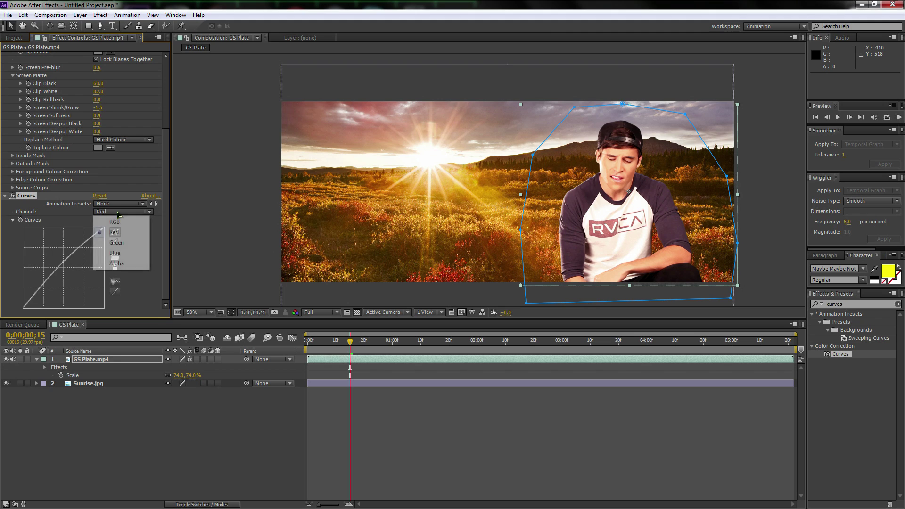
pyautogui.click(121, 240)
pyautogui.moveTo(64, 268); pyautogui.dragTo(64, 275)
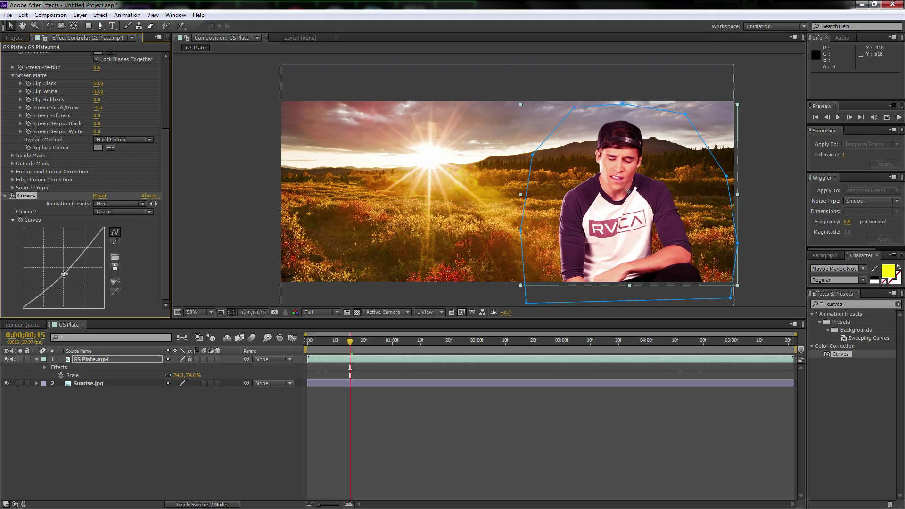
pyautogui.click(124, 212)
pyautogui.click(120, 246)
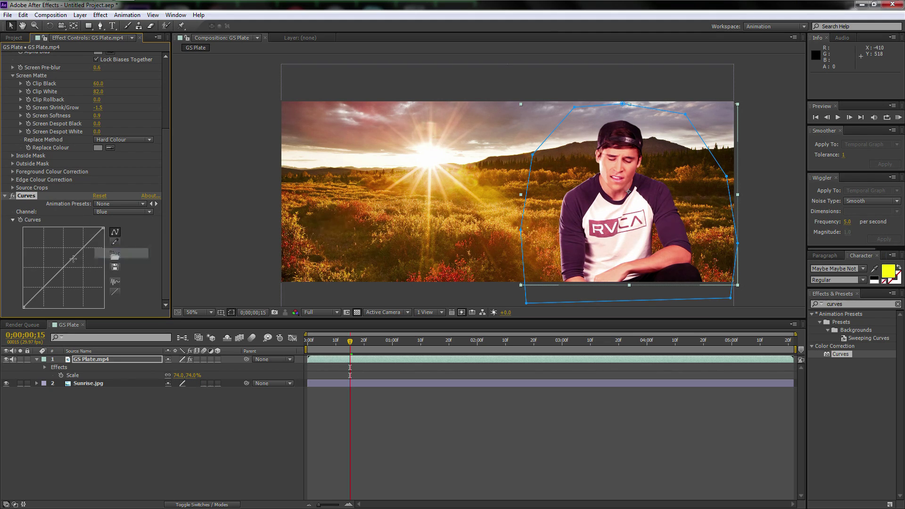
pyautogui.moveTo(64, 267); pyautogui.dragTo(66, 282)
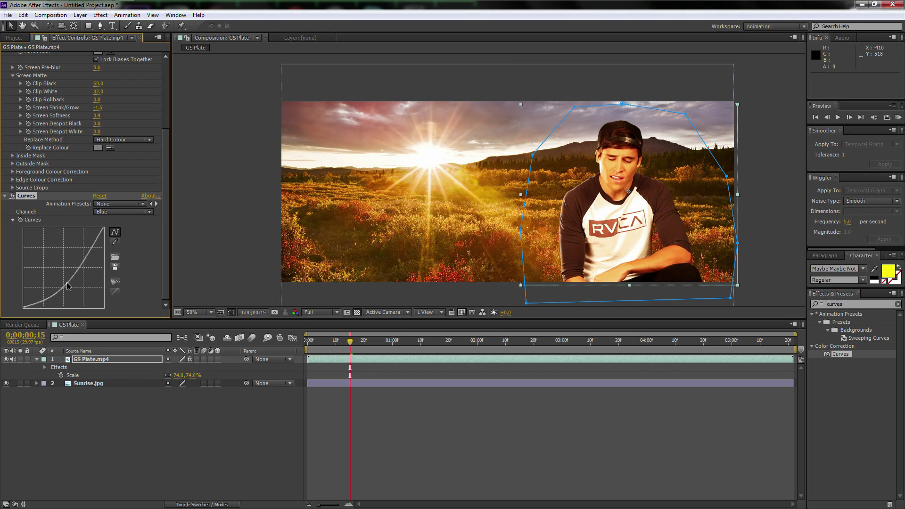
# Lift the RGB curve's black point to brighten the shadows.
pyautogui.scroll(2, 596, 236)
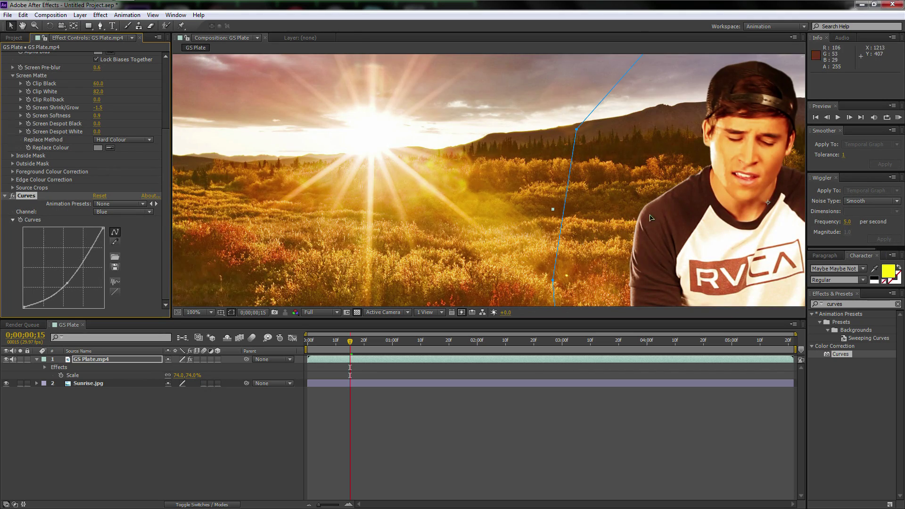
pyautogui.scroll(-2, 636, 205)
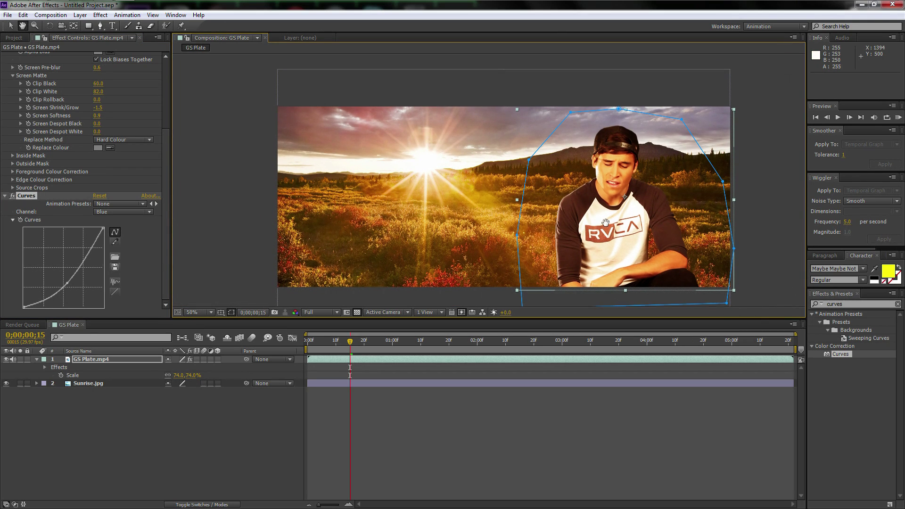
pyautogui.click(758, 203)
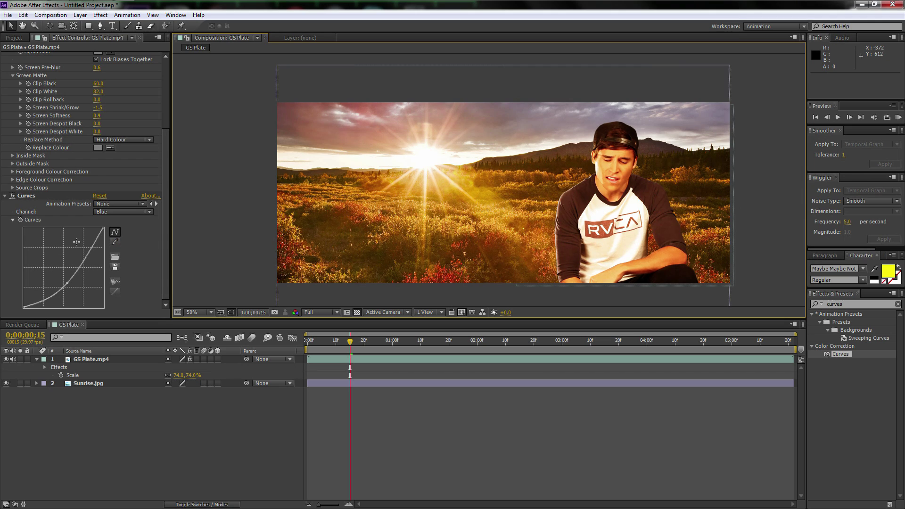
pyautogui.click(124, 212)
pyautogui.click(112, 218)
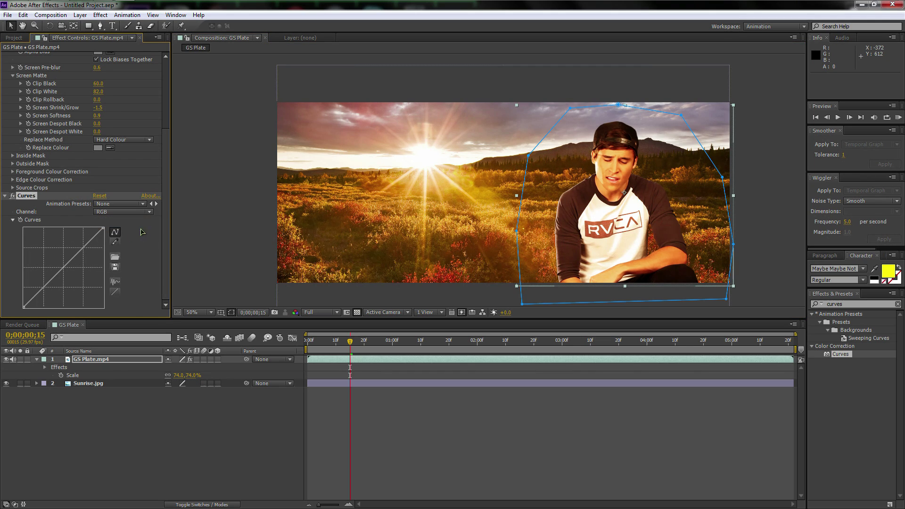
pyautogui.moveTo(23, 309); pyautogui.dragTo(21, 305)
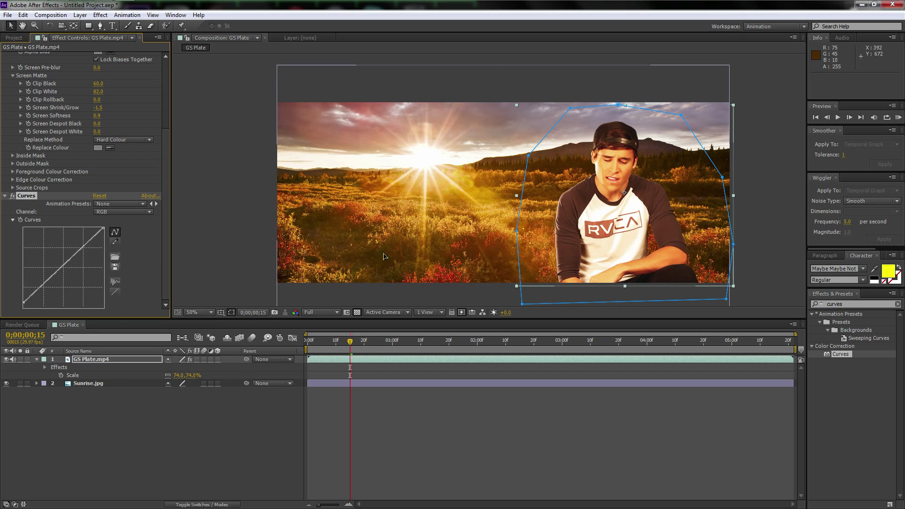
pyautogui.click(146, 395)
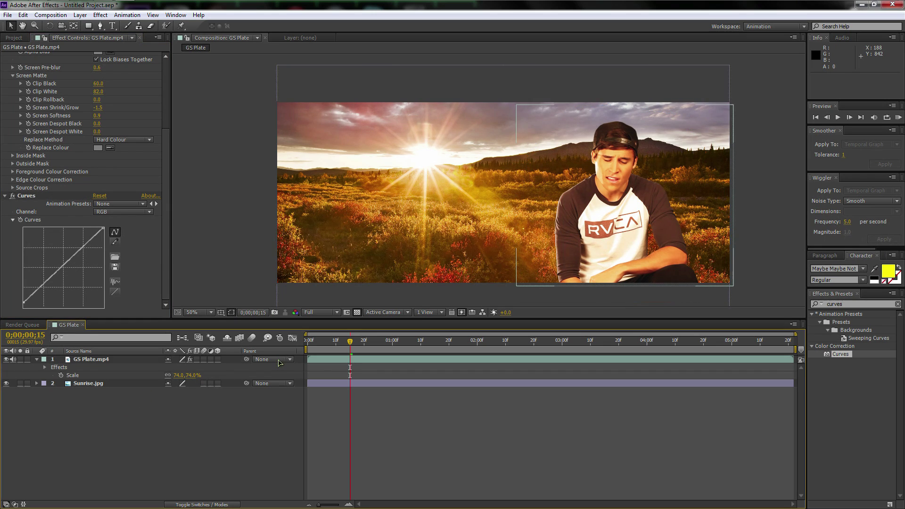
pyautogui.scroll(2, 494, 168)
# Add a new adjustment layer to the composition.
pyautogui.scroll(-2, 464, 236)
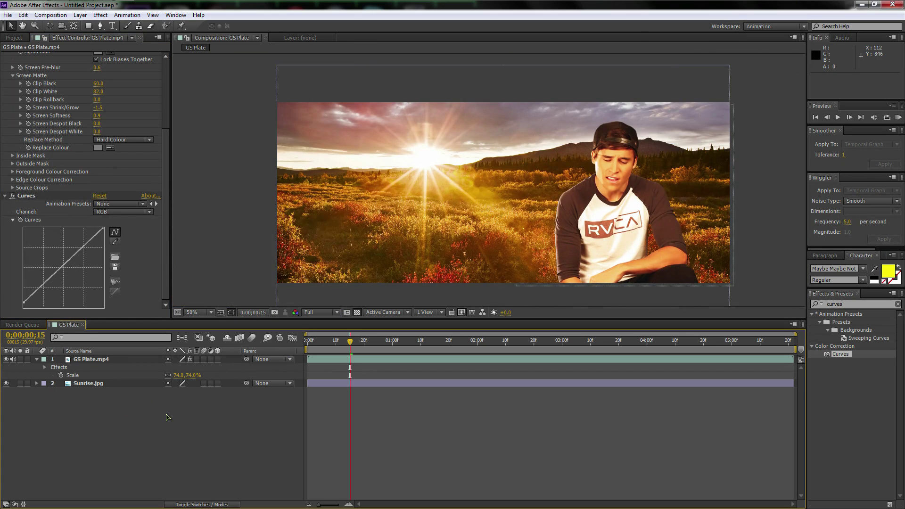
pyautogui.click(85, 384)
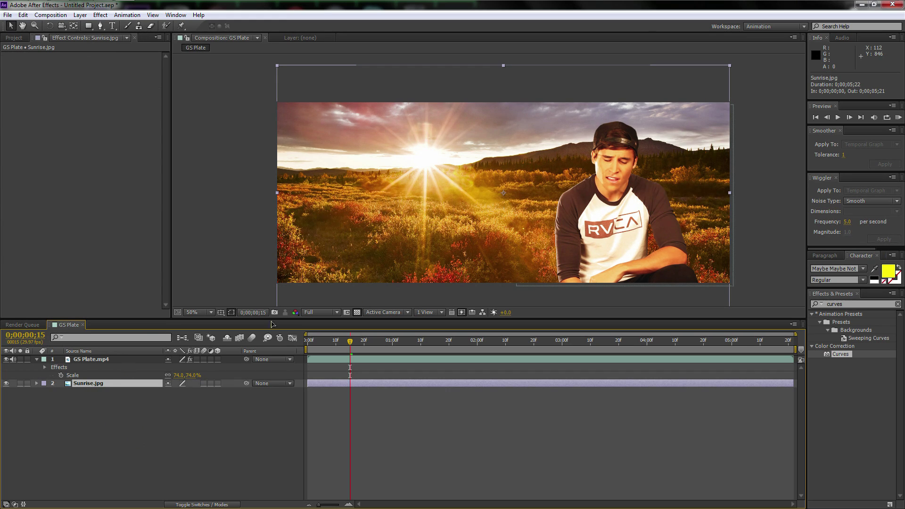
pyautogui.rightClick(169, 430)
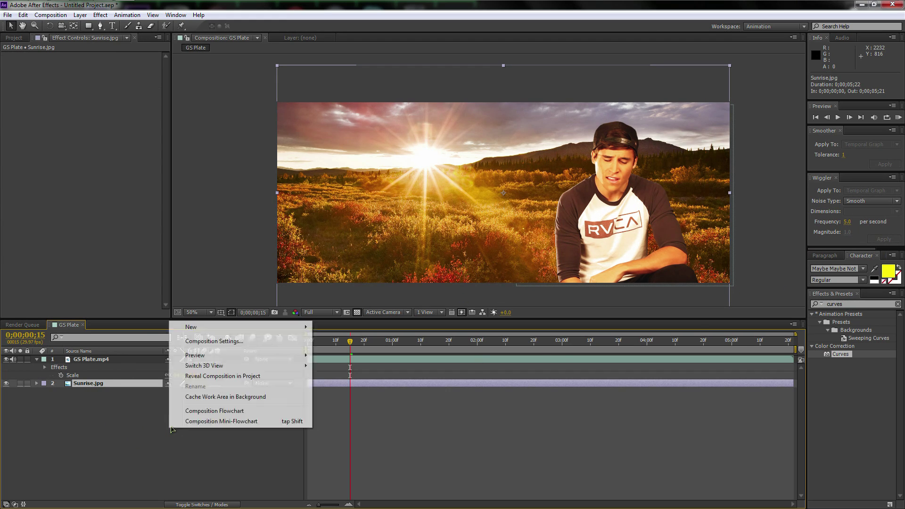
pyautogui.click(121, 436)
pyautogui.rightClick(108, 434)
pyautogui.moveTo(132, 329)
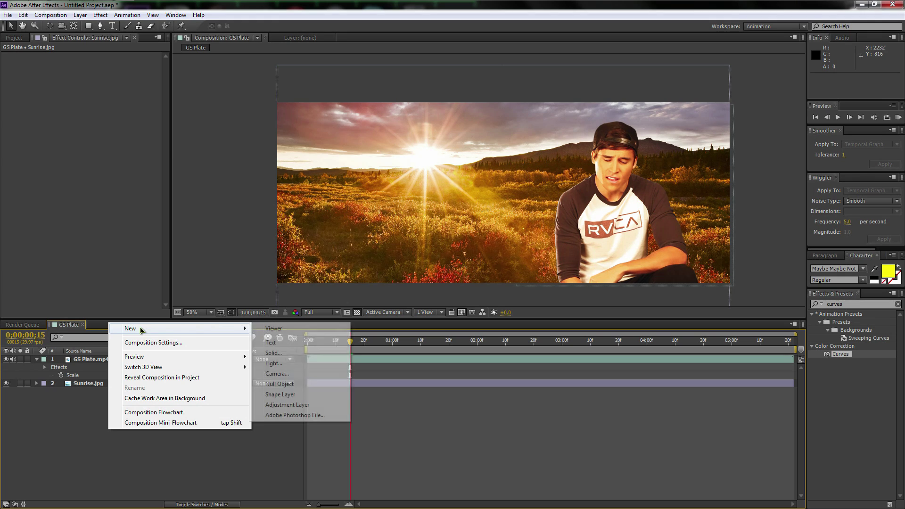
pyautogui.click(287, 405)
# Move the adjustment layer below GS Plate.mp4 and rename it DOF.
pyautogui.moveTo(117, 361); pyautogui.dragTo(115, 378)
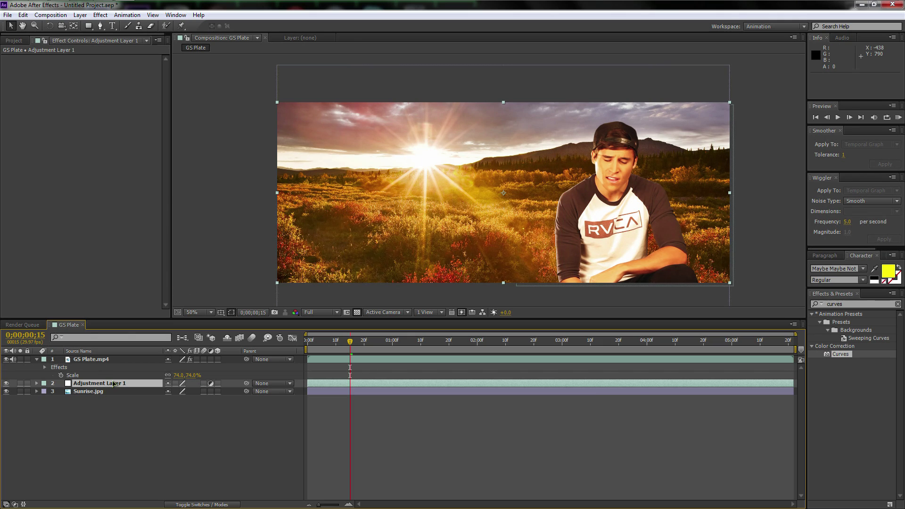
pyautogui.press('Return')
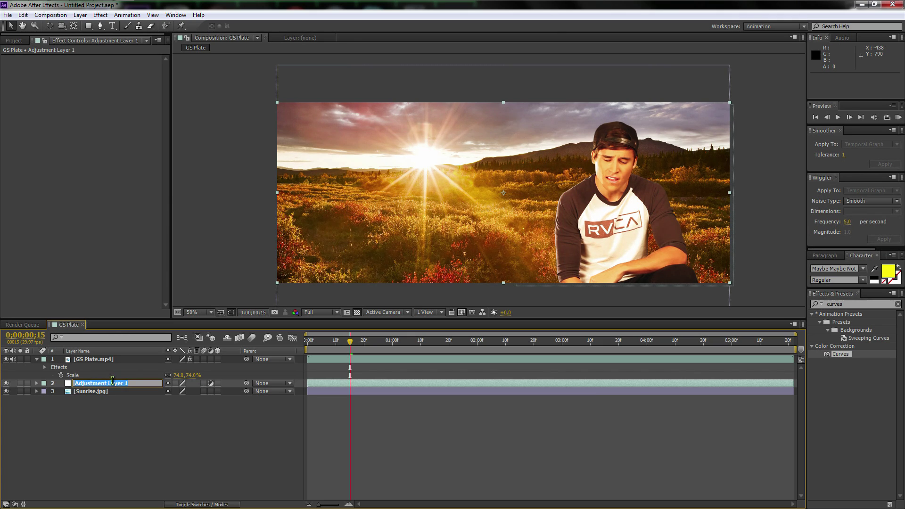
pyautogui.write('DOF')
pyautogui.press('Return')
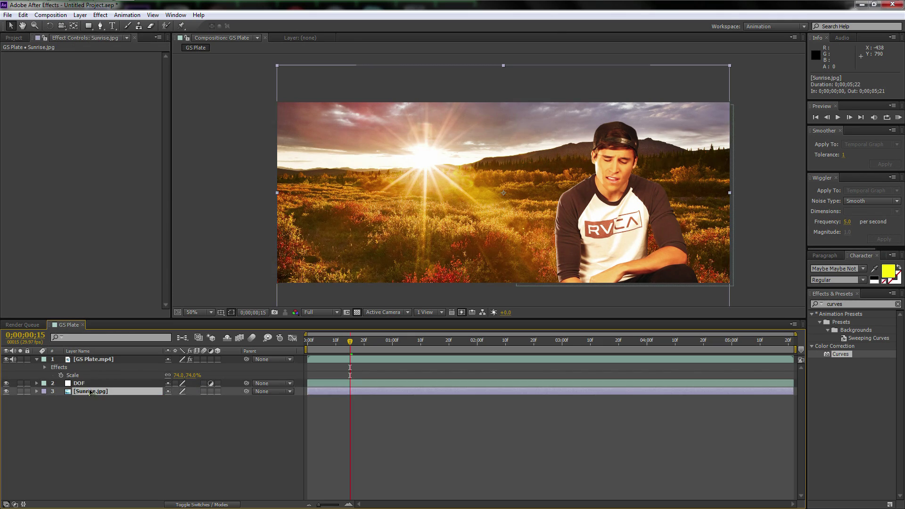
pyautogui.click(802, 307)
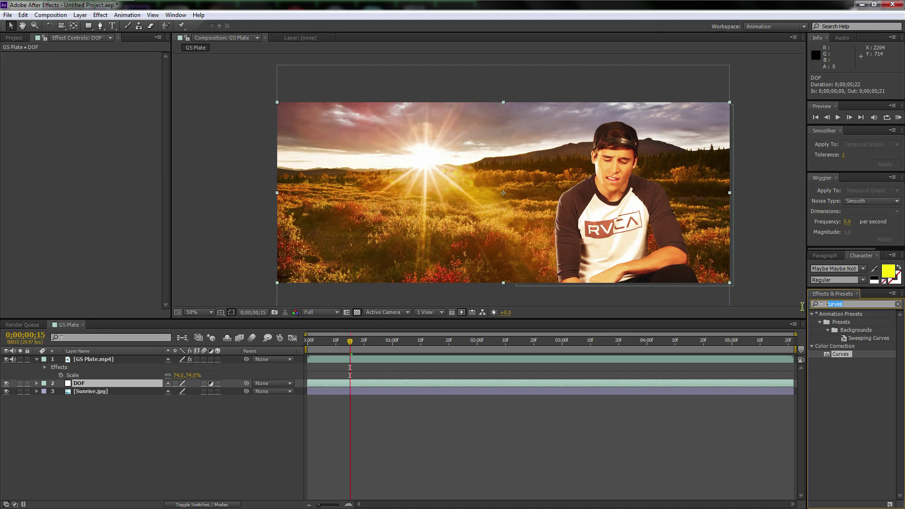
# Search 'blur' and apply Camera Lens Blur to the DOF layer, giving Blur Radius 8.0.
pyautogui.write('blur')
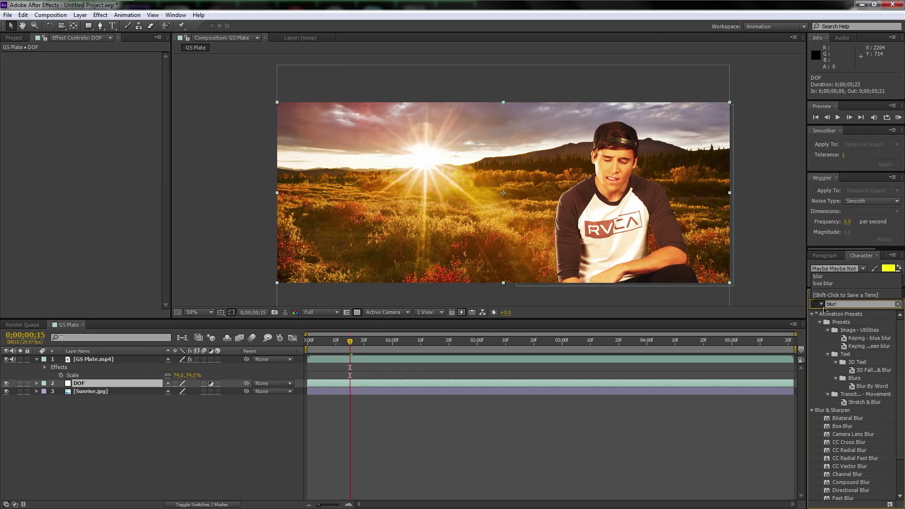
pyautogui.scroll(-3, 866, 441)
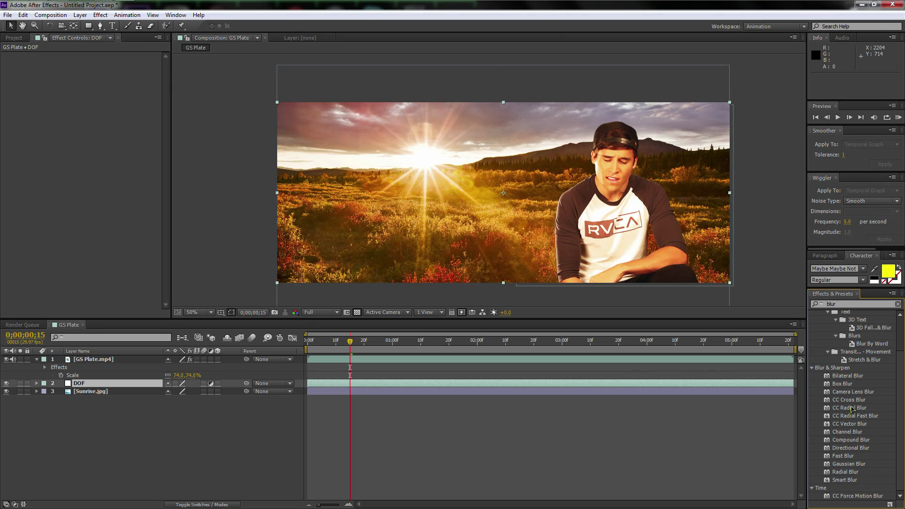
pyautogui.moveTo(854, 392); pyautogui.dragTo(122, 388)
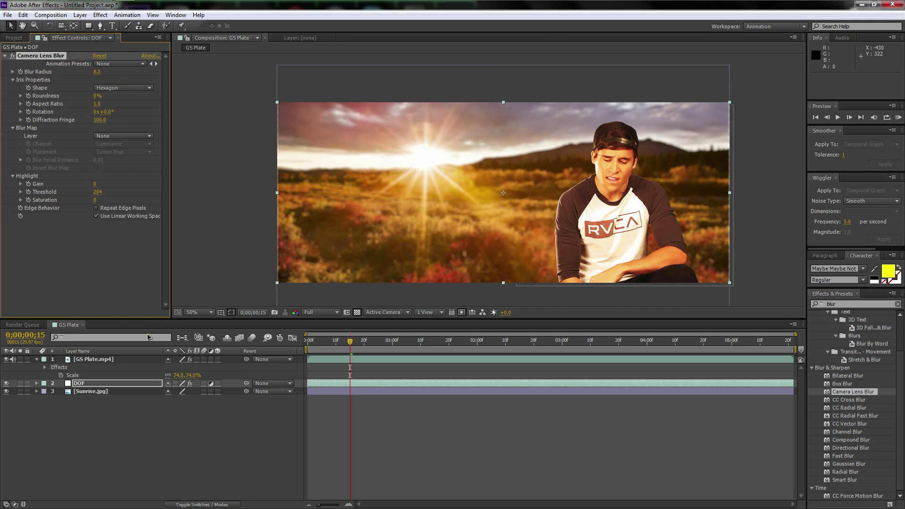
pyautogui.press('Return')
# Start a Pen-tool mask on DOF, placing points along the left part of the horizon.
pyautogui.click(100, 26)
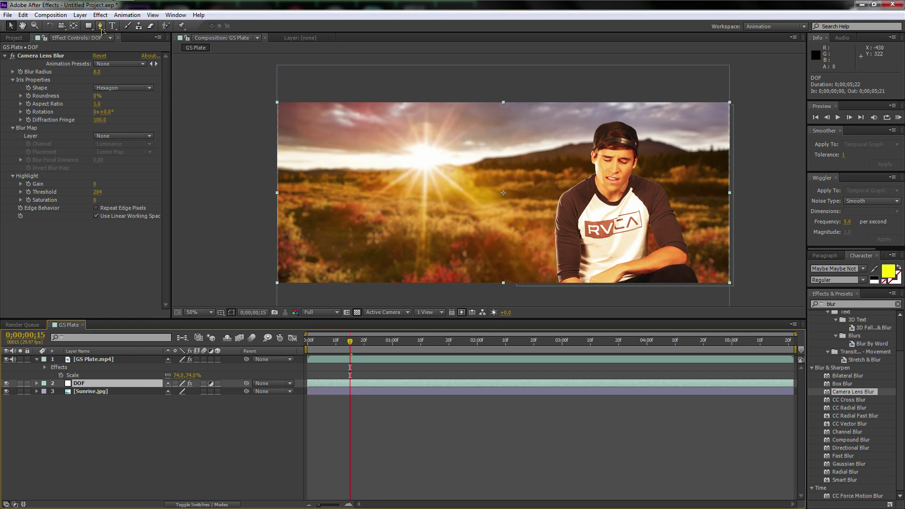
pyautogui.press(',')
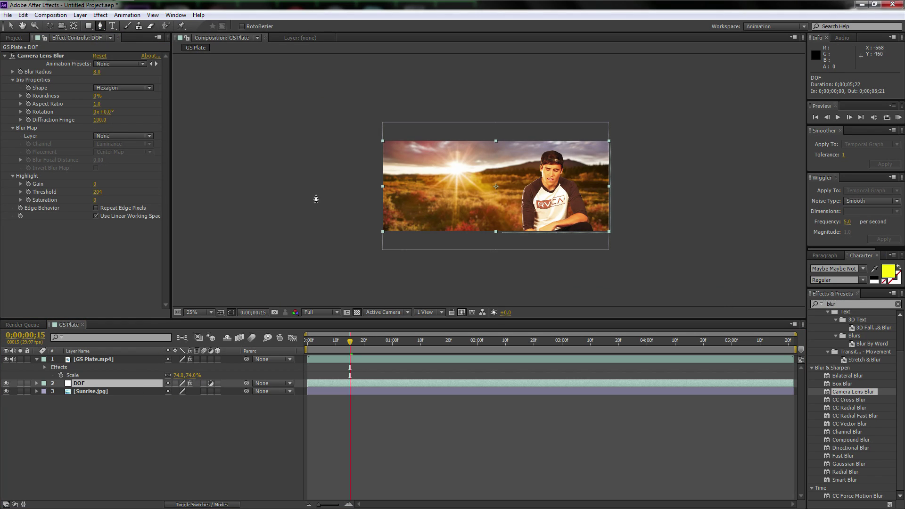
pyautogui.click(311, 107)
pyautogui.click(315, 178)
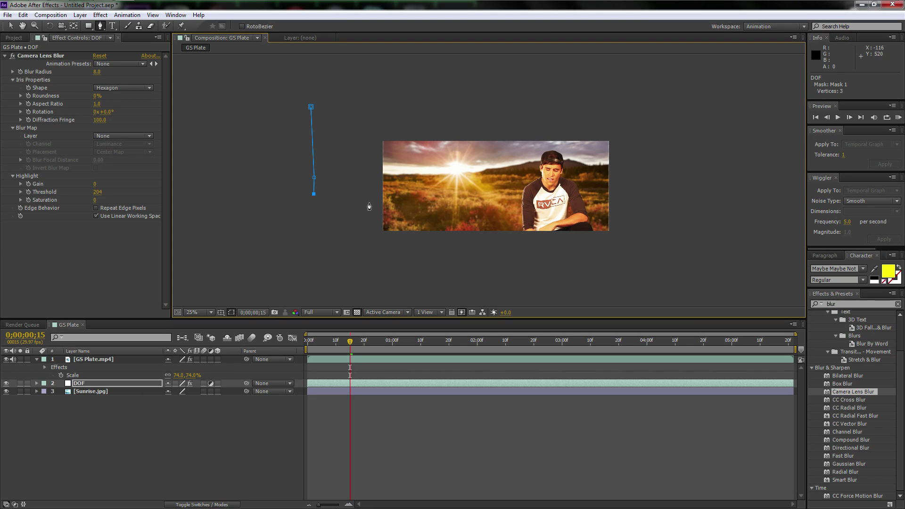
pyautogui.press('.')
pyautogui.click(414, 188)
pyautogui.click(457, 194)
pyautogui.moveTo(510, 186); pyautogui.dragTo(515, 181)
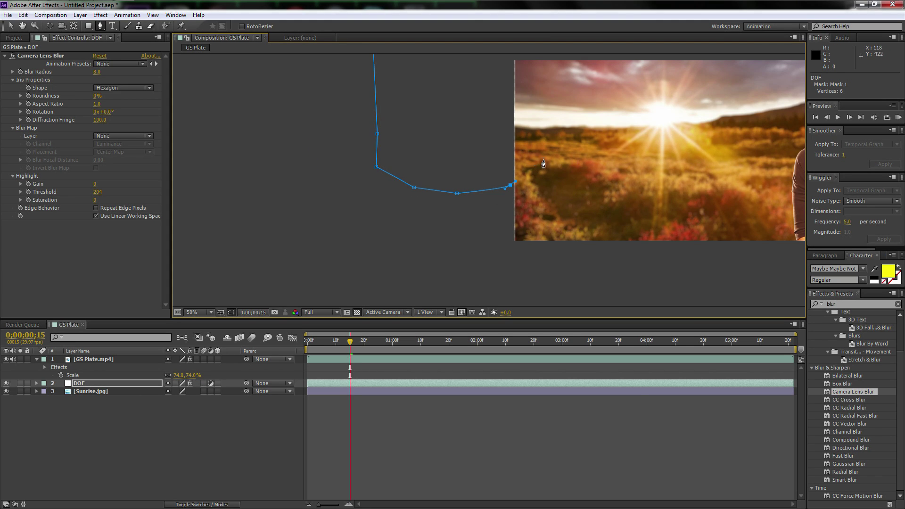
# Continue the mask along the horizon, past the right edge and above the frame, then close it.
pyautogui.click(740, 164)
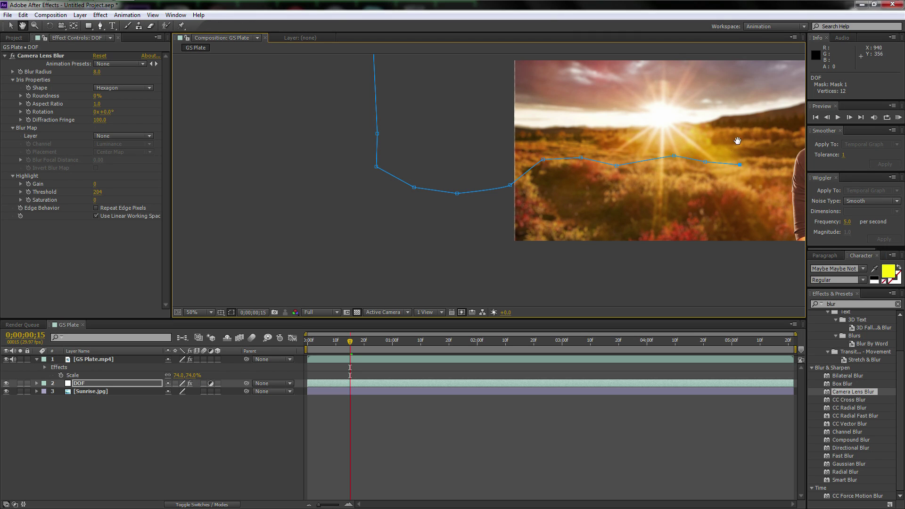
pyautogui.moveTo(740, 165); pyautogui.dragTo(568, 187)
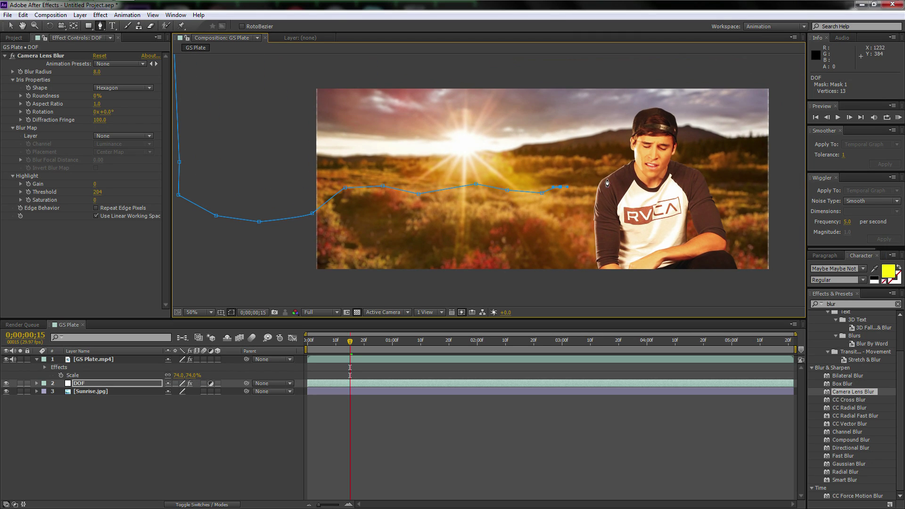
pyautogui.click(678, 180)
pyautogui.click(720, 189)
pyautogui.moveTo(760, 190); pyautogui.dragTo(576, 196)
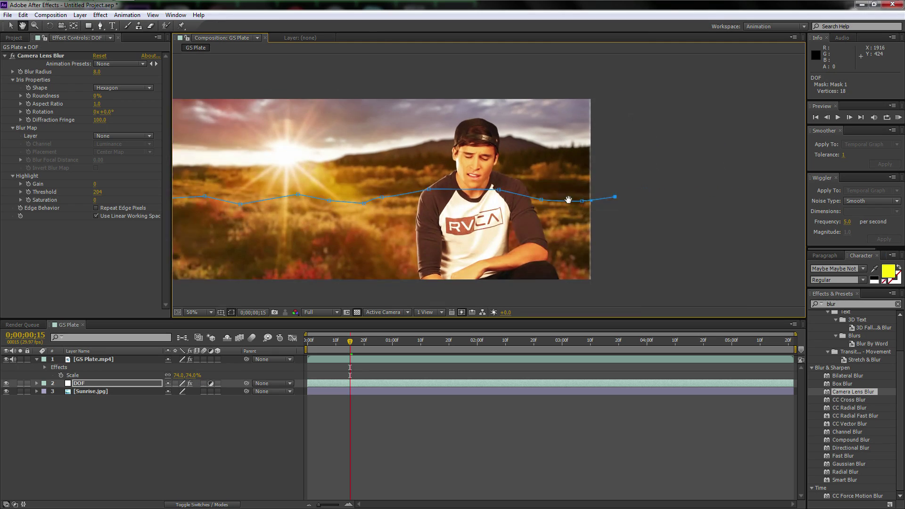
pyautogui.scroll(-2, 565, 196)
pyautogui.click(618, 187)
pyautogui.click(565, 108)
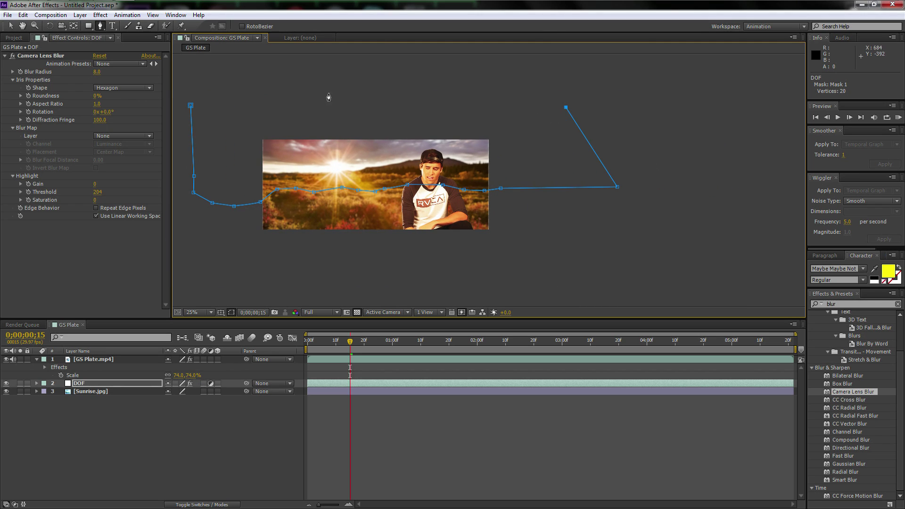
pyautogui.click(263, 93)
pyautogui.click(190, 106)
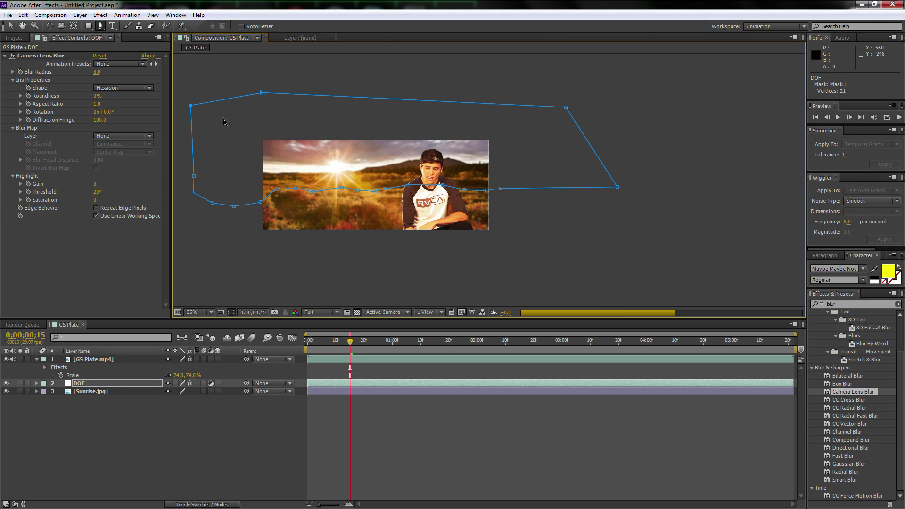
# Reframe the composition view and hide the DOF mask outline.
pyautogui.press('.')
pyautogui.moveTo(287, 139); pyautogui.dragTo(445, 141)
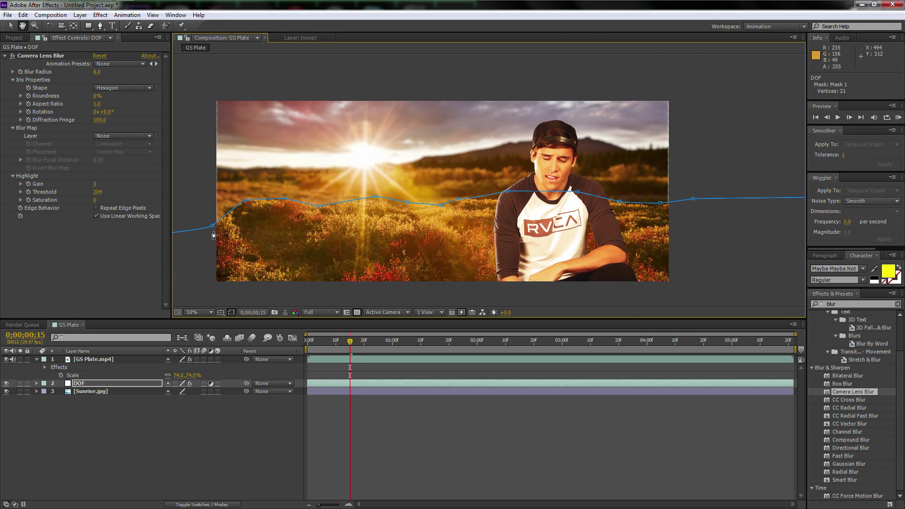
pyautogui.click(33, 57)
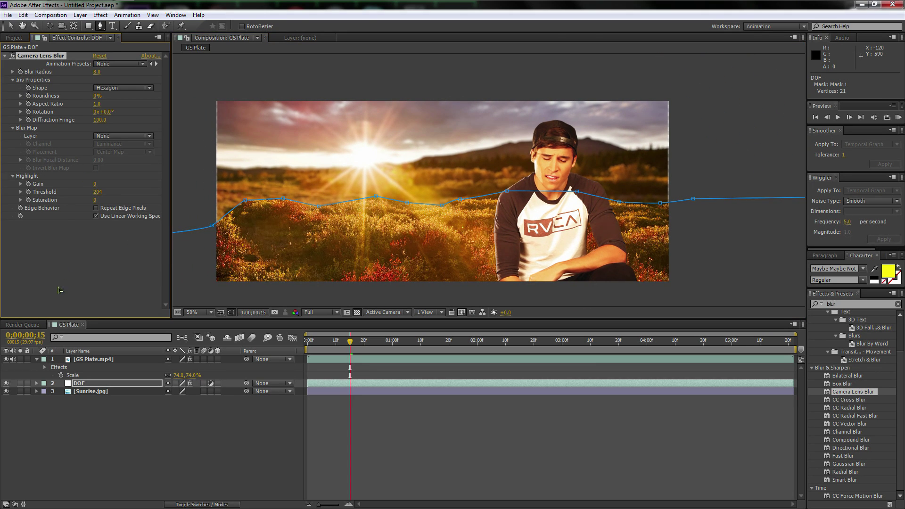
pyautogui.click(94, 385)
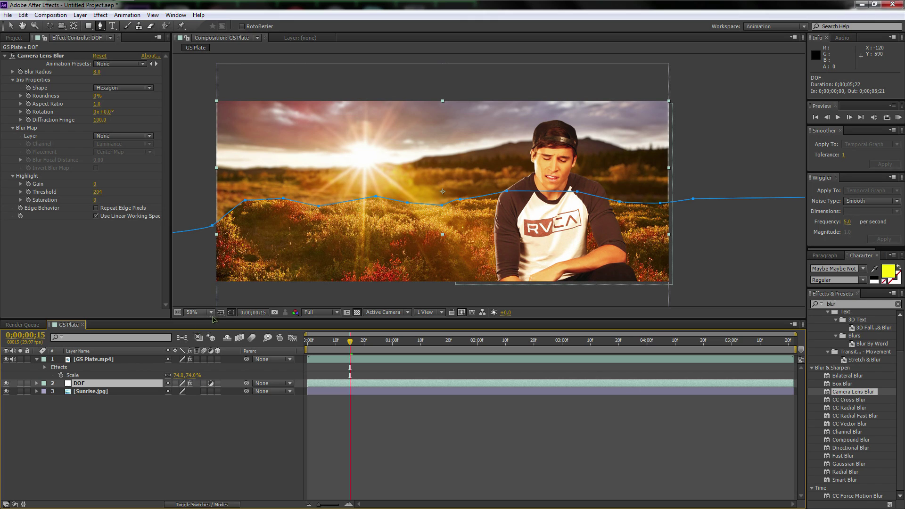
pyautogui.click(231, 312)
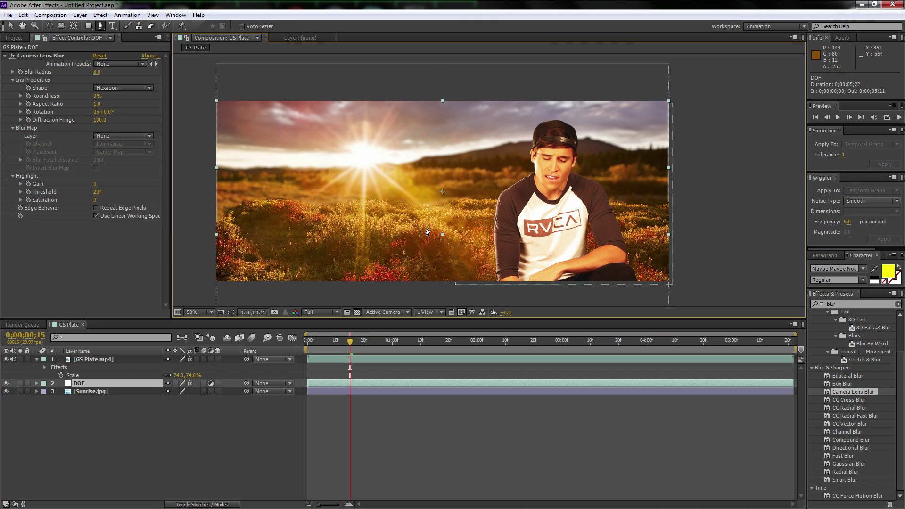
pyautogui.press('h')
pyautogui.moveTo(459, 216); pyautogui.dragTo(475, 218)
pyautogui.scroll(2, 415, 218)
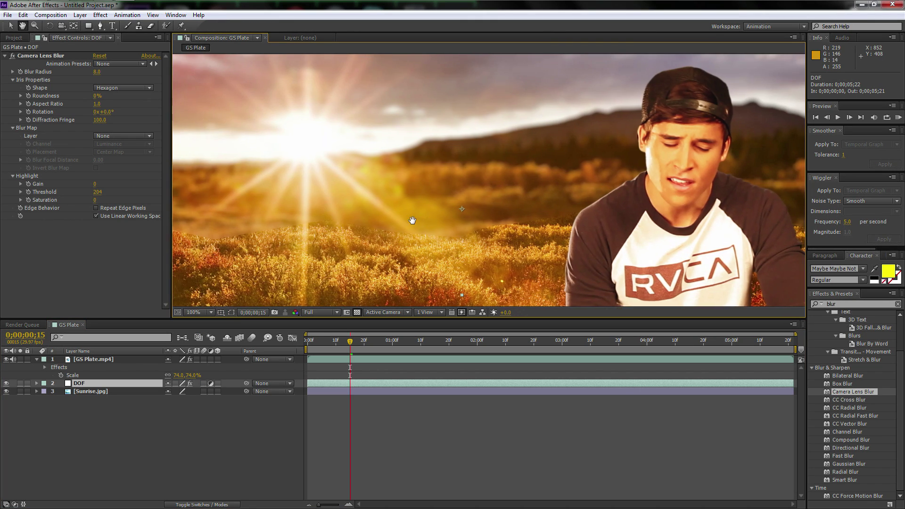
pyautogui.scroll(-2, 417, 220)
pyautogui.moveTo(417, 219); pyautogui.dragTo(422, 226)
# Set the DOF layer's Mask 1 to 177 px feather and 86 px expansion.
pyautogui.press('g')
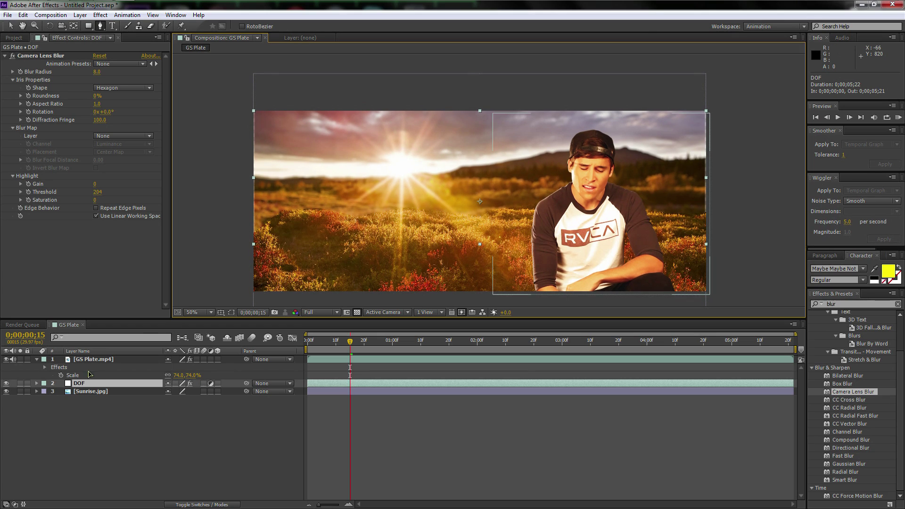
pyautogui.click(36, 384)
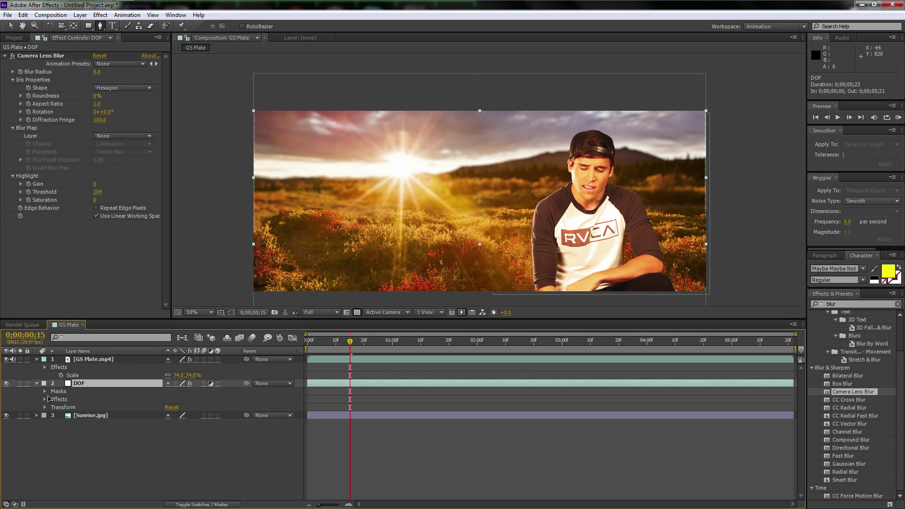
pyautogui.click(45, 392)
pyautogui.click(53, 400)
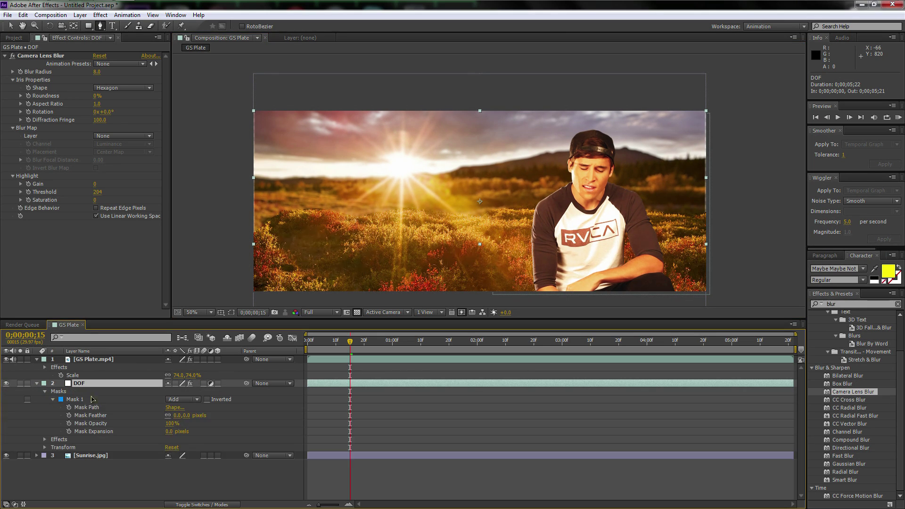
pyautogui.moveTo(180, 416); pyautogui.dragTo(240, 420)
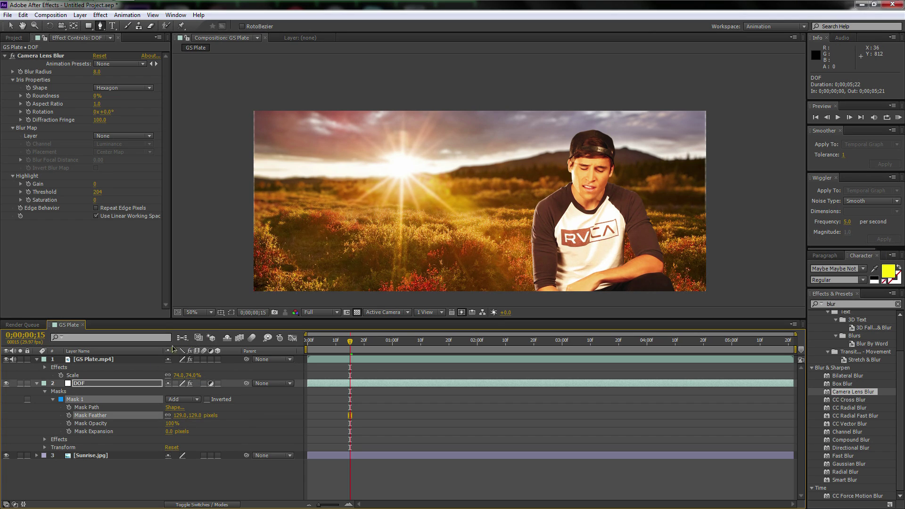
pyautogui.moveTo(177, 433); pyautogui.dragTo(209, 431)
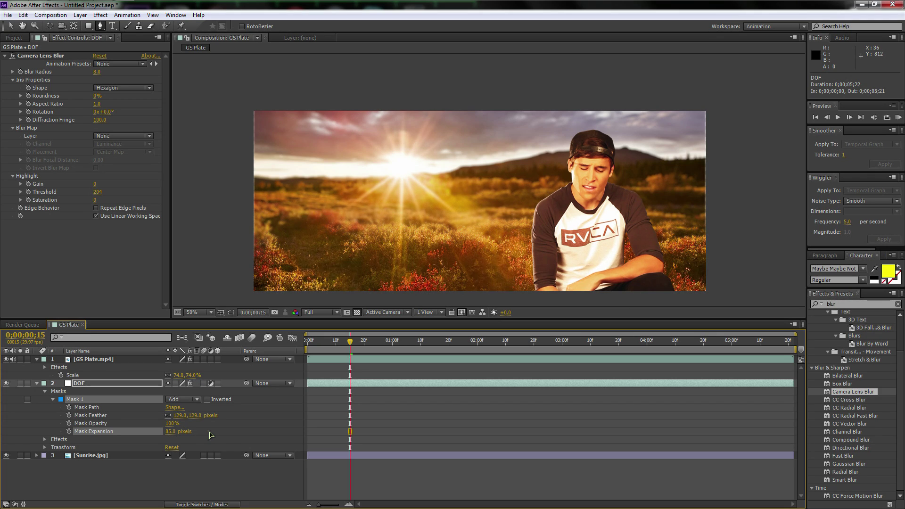
pyautogui.moveTo(177, 416)
pyautogui.mouseDown()
pyautogui.moveTo(200, 418)
pyautogui.moveTo(161, 436)
pyautogui.mouseUp()
pyautogui.moveTo(170, 433); pyautogui.dragTo(188, 434)
pyautogui.click(52, 57)
# Enable Repeat Edge Pixels in the DOF layer's Camera Lens Blur.
pyautogui.press('v')
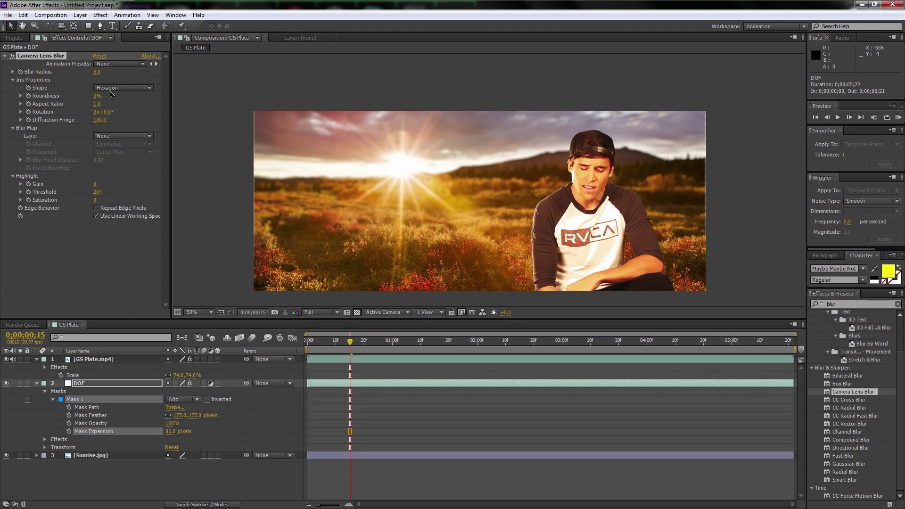
pyautogui.scroll(1, 474, 206)
pyautogui.scroll(-1, 505, 168)
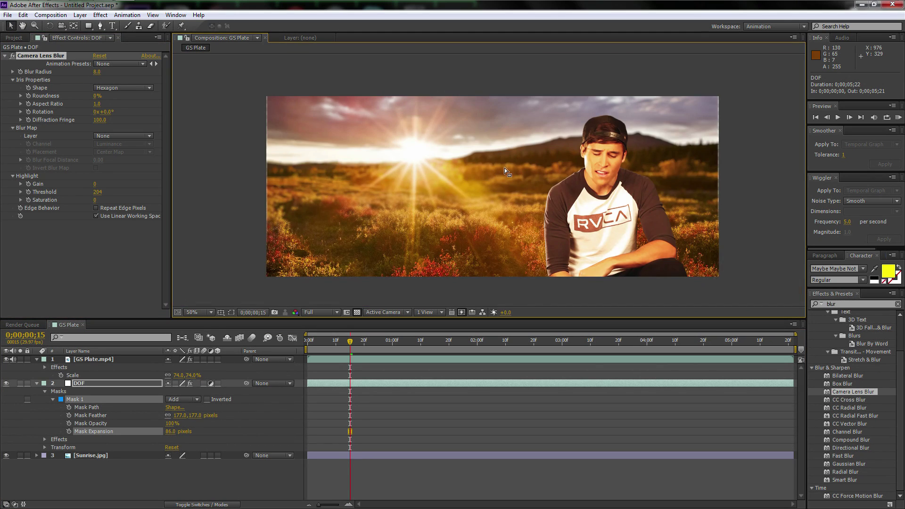
pyautogui.moveTo(505, 167); pyautogui.dragTo(488, 168)
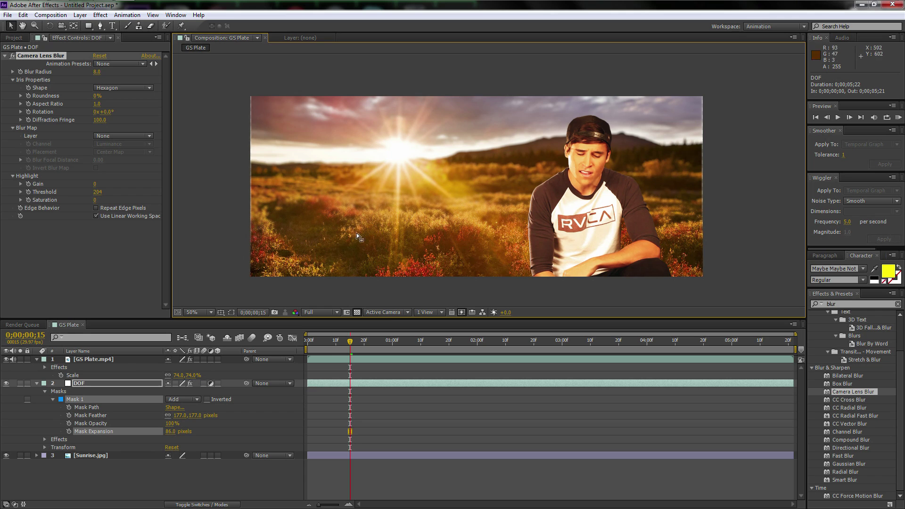
pyautogui.scroll(1, 326, 219)
pyautogui.scroll(-1, 326, 219)
pyautogui.click(97, 384)
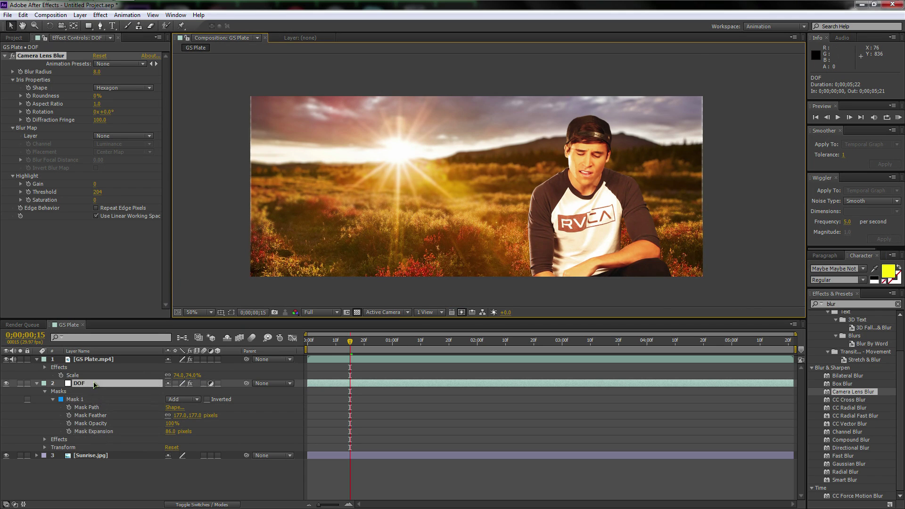
pyautogui.click(41, 56)
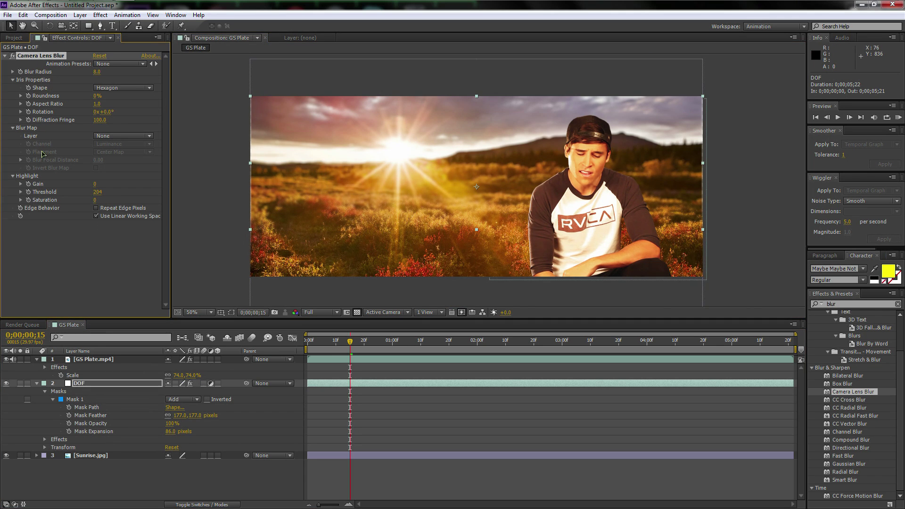
pyautogui.scroll(2, 216, 129)
pyautogui.moveTo(216, 129); pyautogui.dragTo(435, 169)
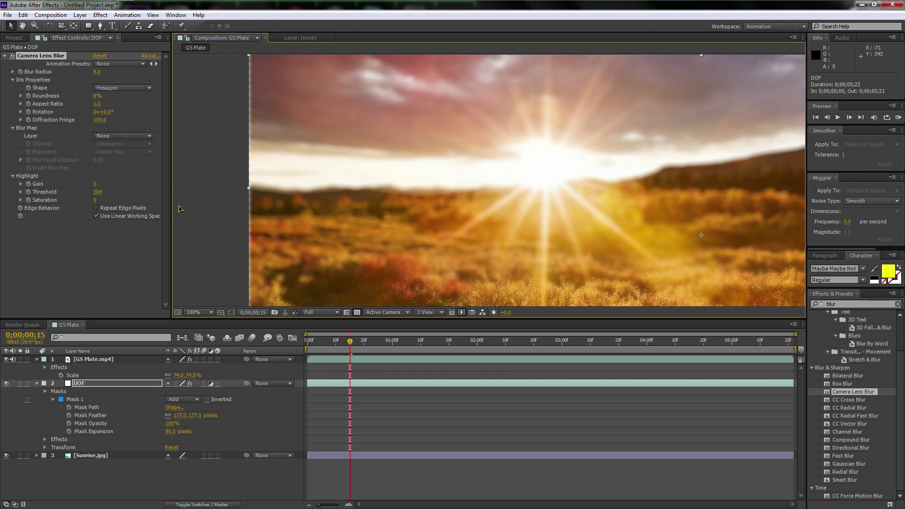
pyautogui.click(96, 208)
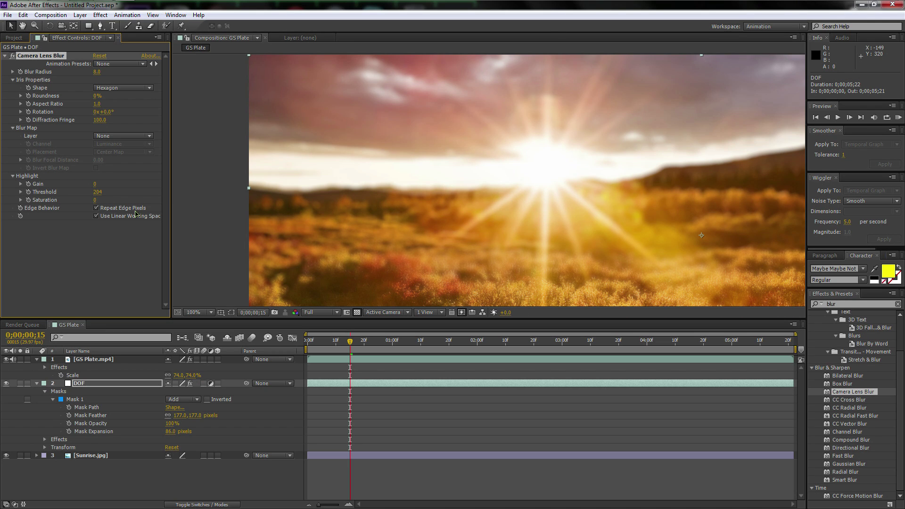
pyautogui.scroll(-2, 380, 208)
pyautogui.moveTo(380, 209); pyautogui.dragTo(322, 192)
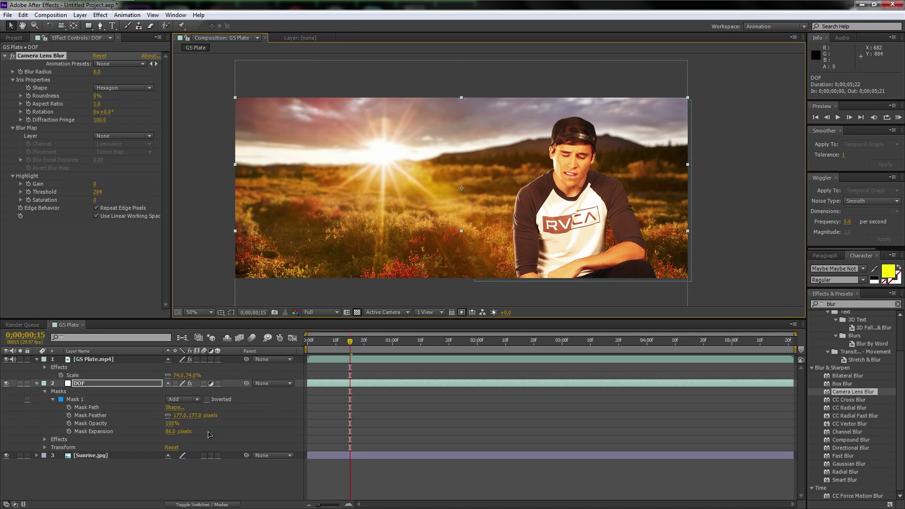
# Collapse the DOF and GS Plate layer properties and deselect all layers.
pyautogui.click(43, 385)
pyautogui.click(38, 384)
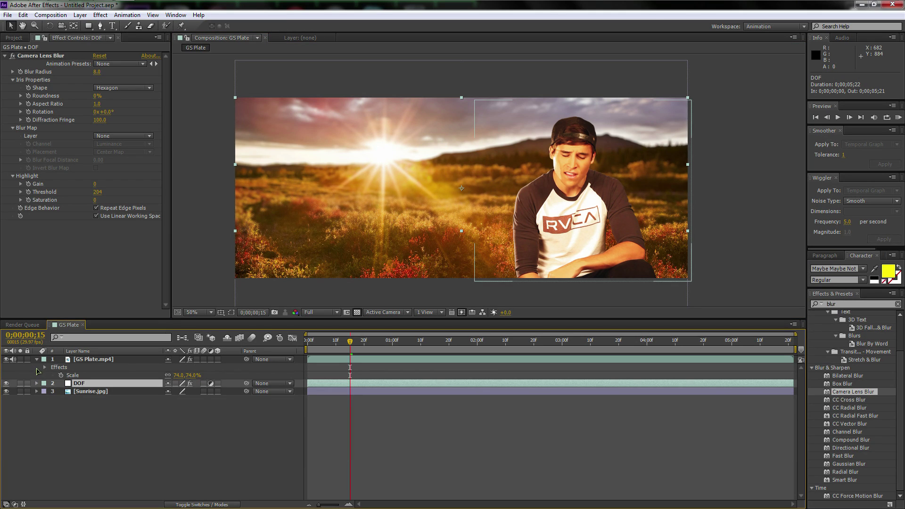
pyautogui.click(37, 360)
pyautogui.click(121, 406)
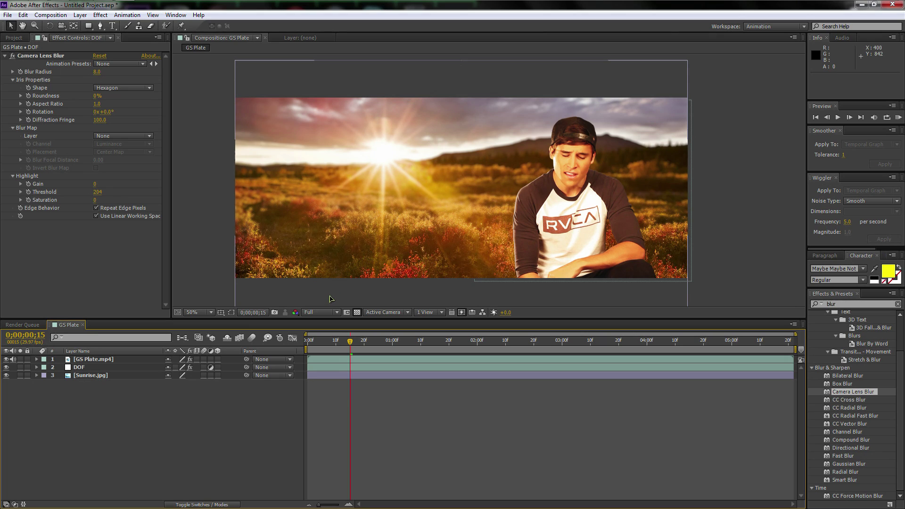
# Create a new solid layer named Optical Flare.
pyautogui.rightClick(146, 397)
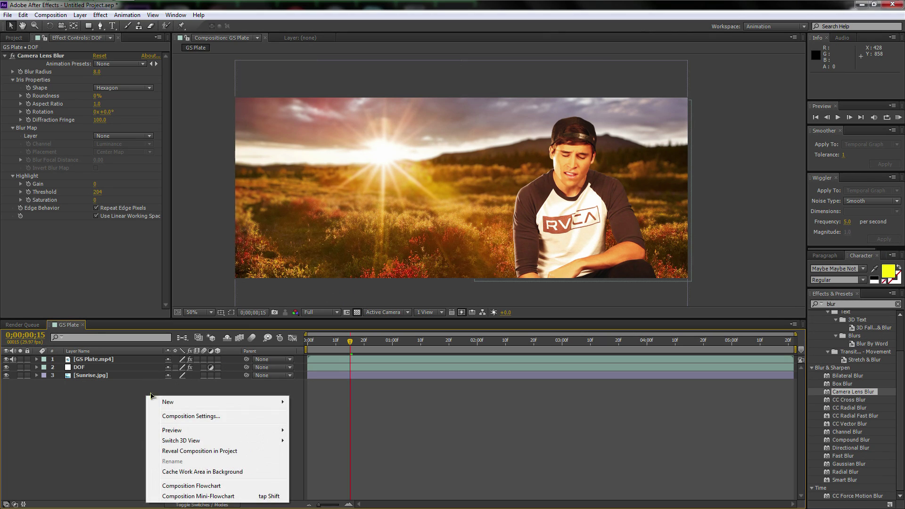
pyautogui.moveTo(183, 405)
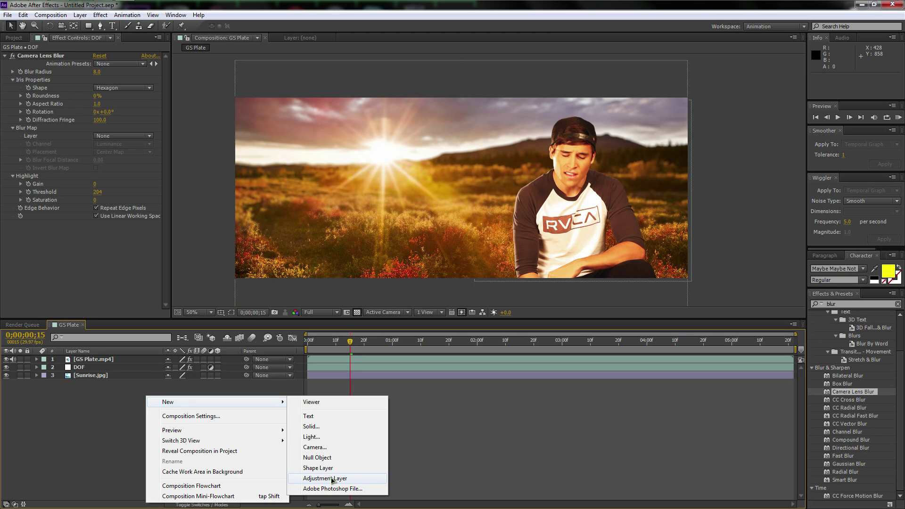
pyautogui.click(311, 426)
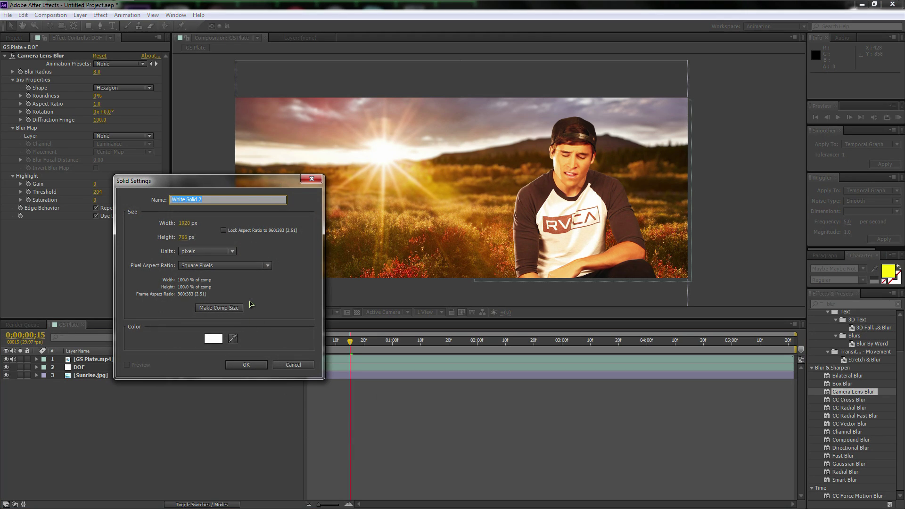
pyautogui.write('Optical Flare')
pyautogui.click(246, 364)
# Search 'flar' and apply Optical Flares to the Optical Flare layer.
pyautogui.click(856, 304)
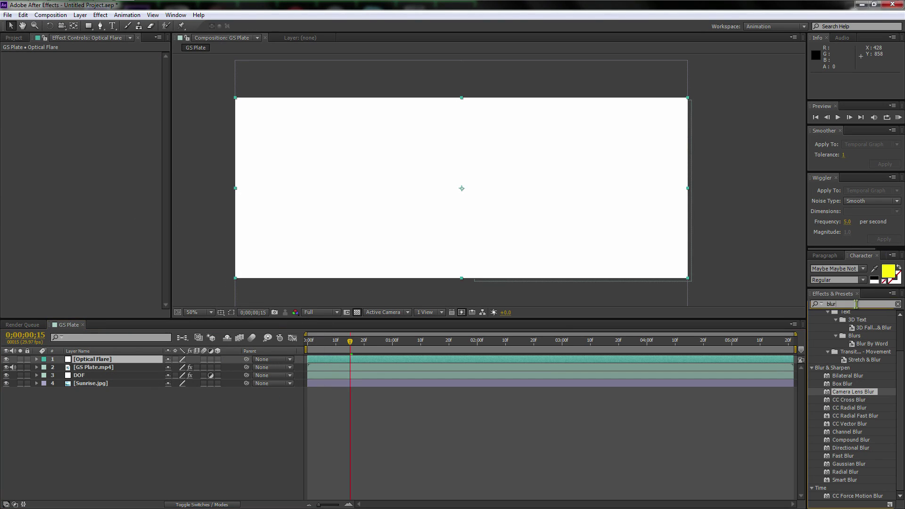
pyautogui.doubleClick(855, 304)
pyautogui.write('flare')
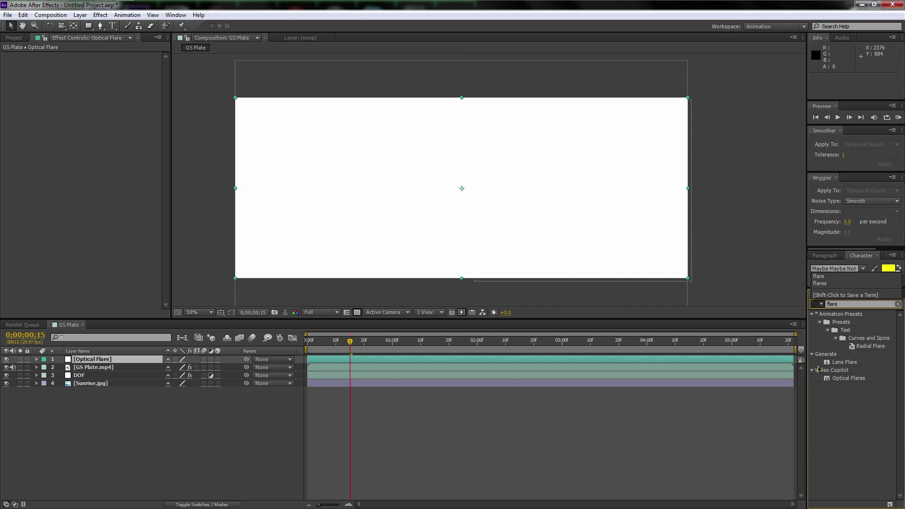
pyautogui.moveTo(849, 378); pyautogui.dragTo(129, 361)
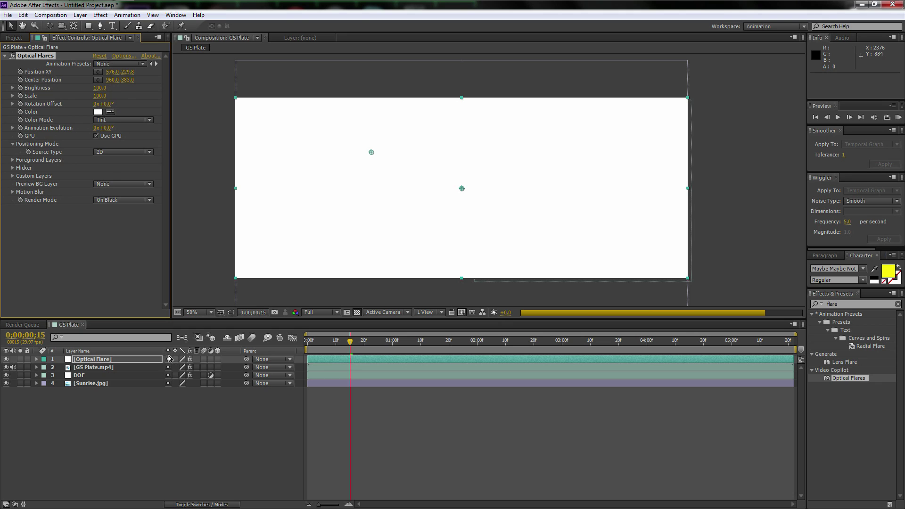
# Set the flare layer to Screen mode and centre the flare on the sun at 616, 239.8.
pyautogui.press('F4')
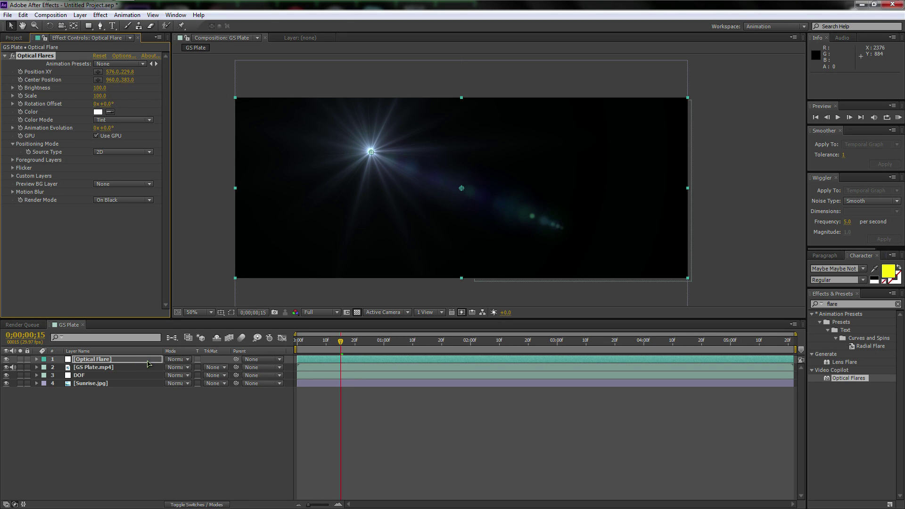
pyautogui.click(177, 361)
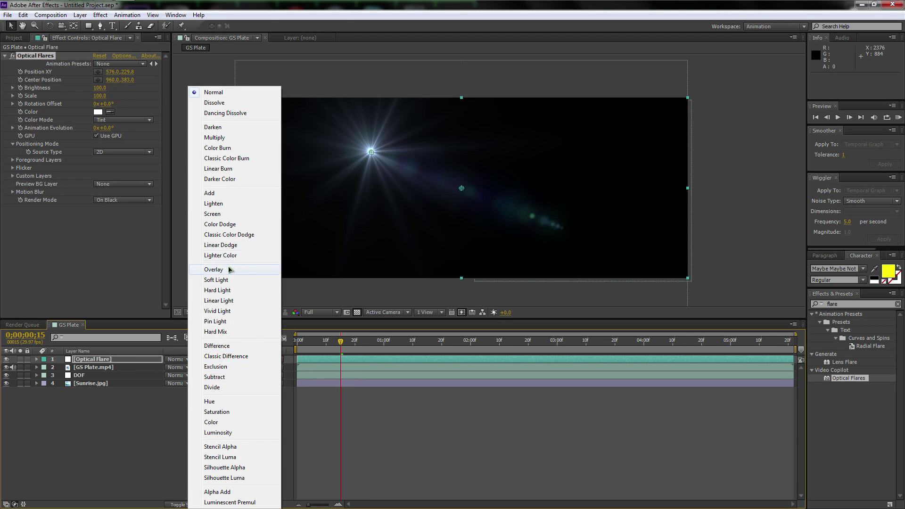
pyautogui.click(212, 214)
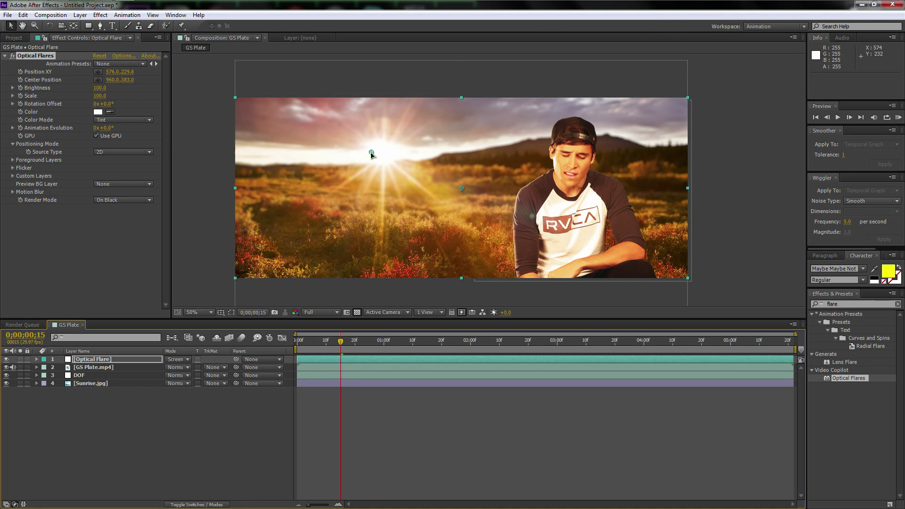
pyautogui.moveTo(372, 152); pyautogui.dragTo(382, 155)
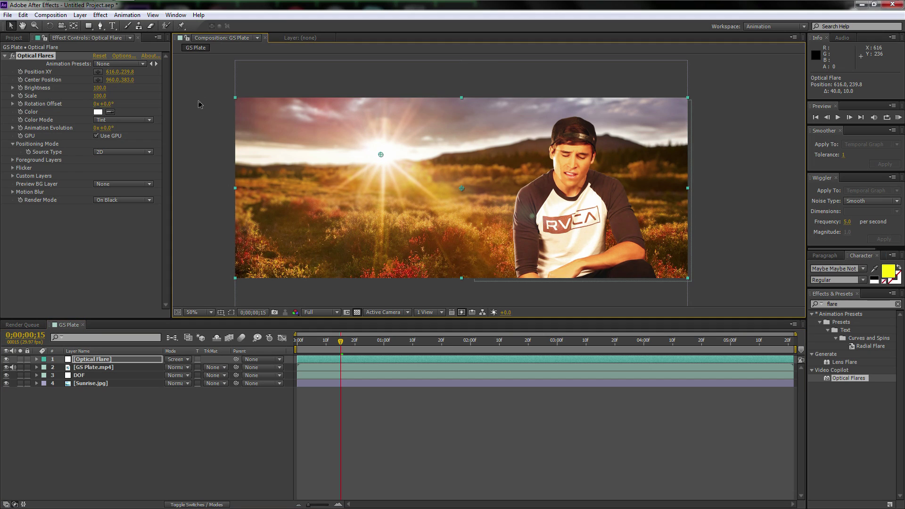
# In Optical Flares Options, browse the presets and load Sun Digital from the Light collection.
pyautogui.click(123, 56)
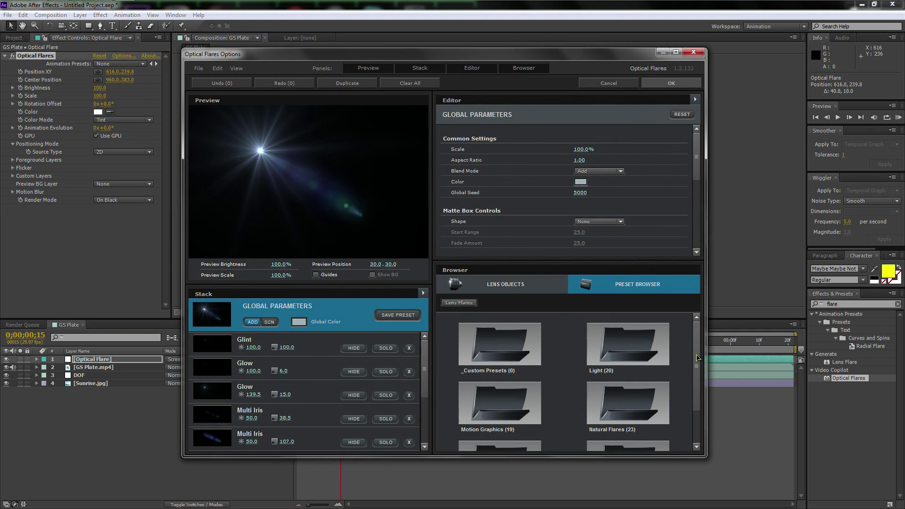
pyautogui.moveTo(698, 358); pyautogui.dragTo(694, 402)
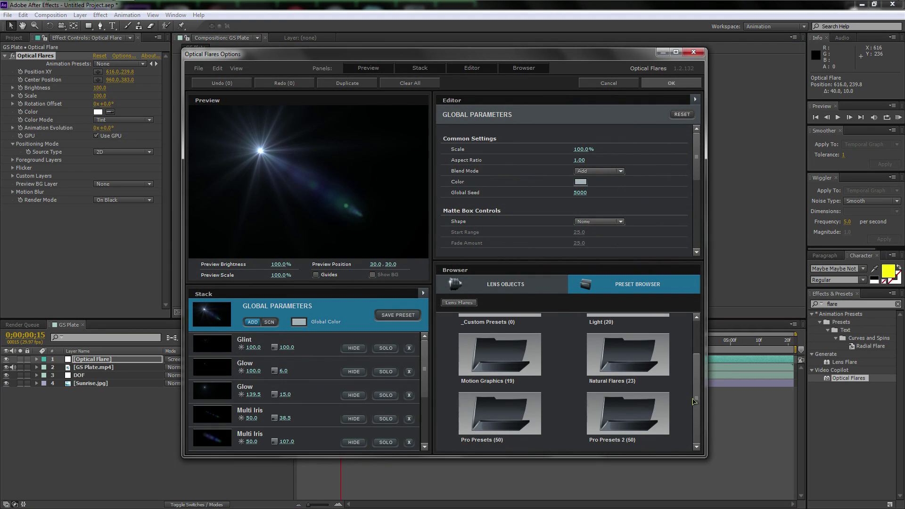
pyautogui.doubleClick(630, 413)
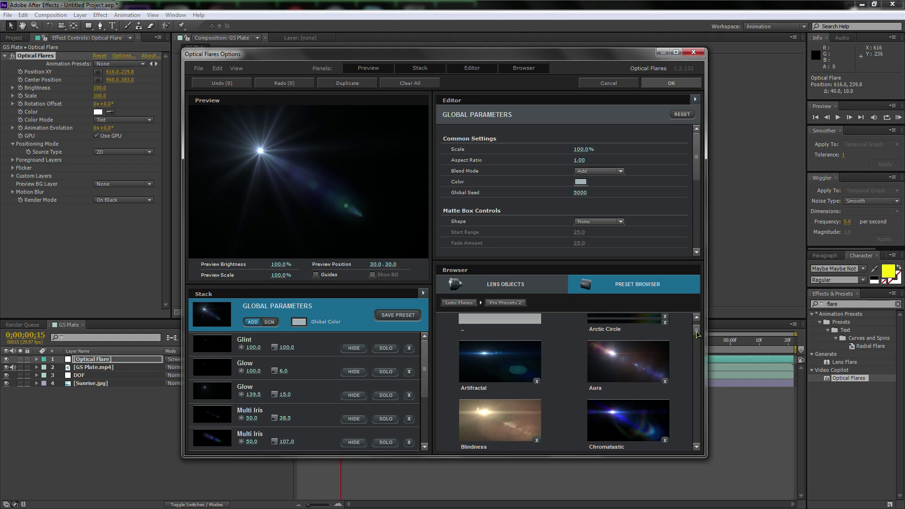
pyautogui.moveTo(697, 337); pyautogui.dragTo(703, 357)
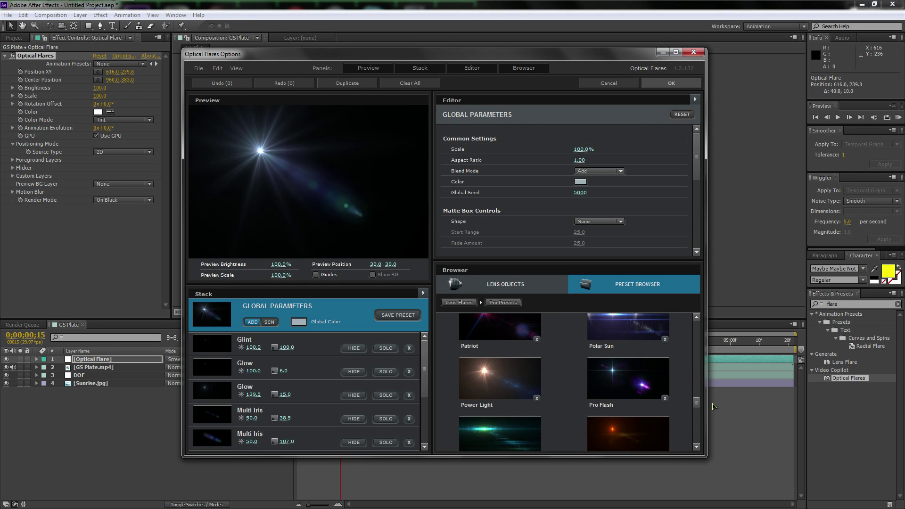
pyautogui.scroll(-1, 714, 406)
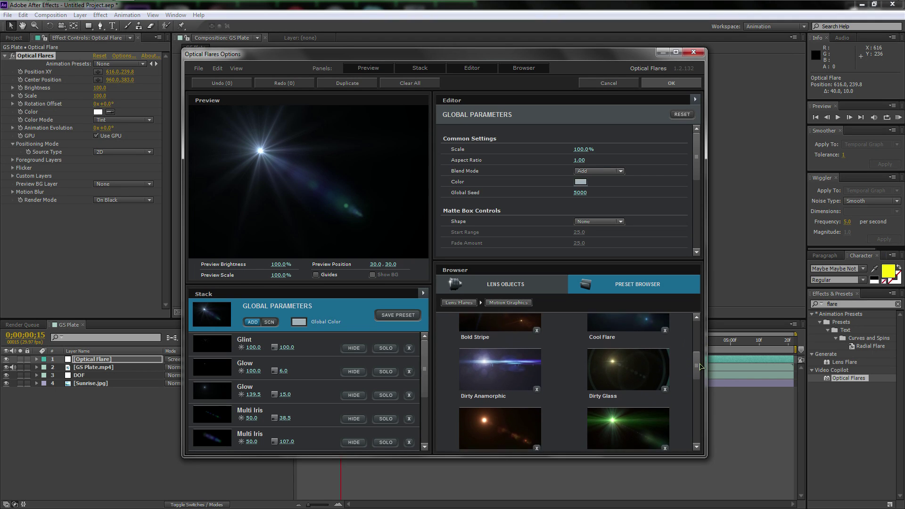
pyautogui.moveTo(701, 390); pyautogui.dragTo(705, 433)
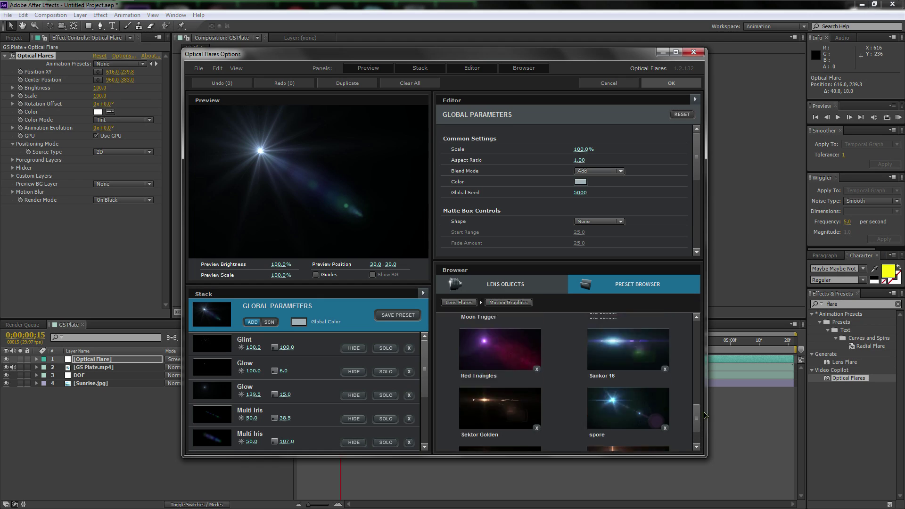
pyautogui.moveTo(705, 376); pyautogui.dragTo(711, 334)
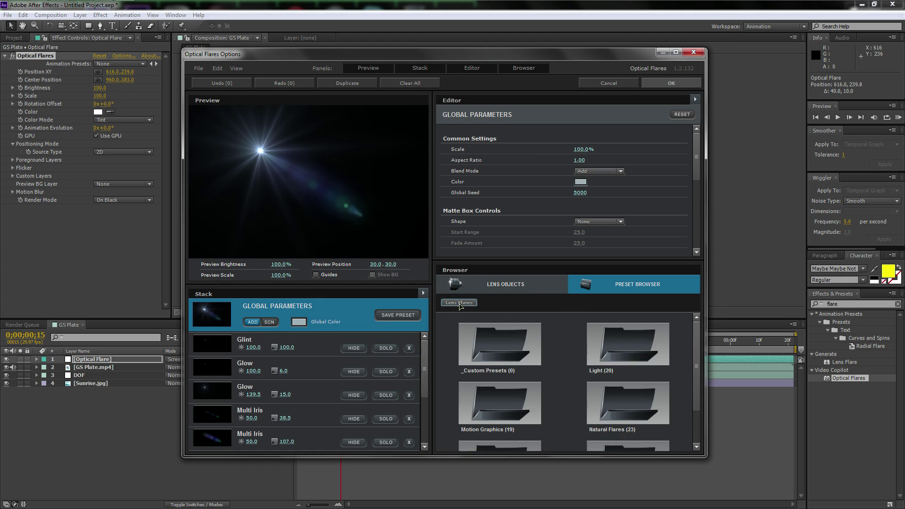
pyautogui.doubleClick(621, 351)
pyautogui.moveTo(698, 330); pyautogui.dragTo(699, 424)
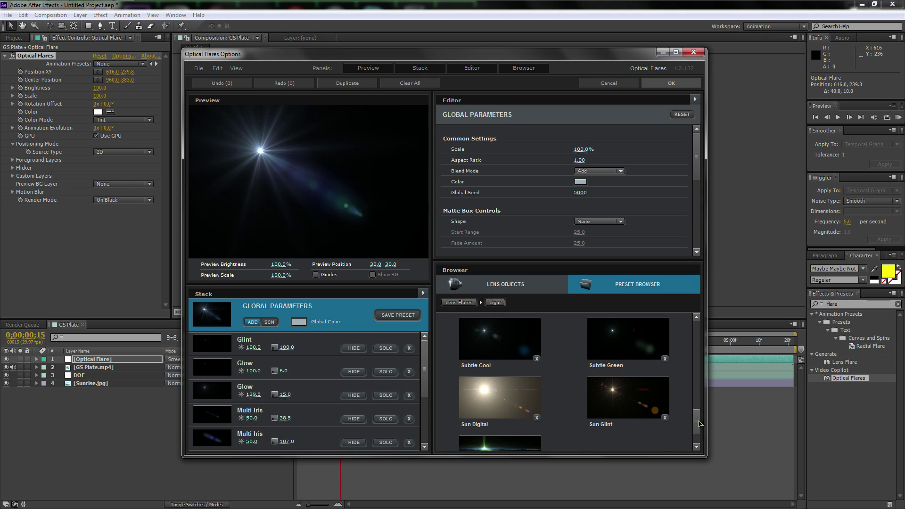
pyautogui.click(500, 396)
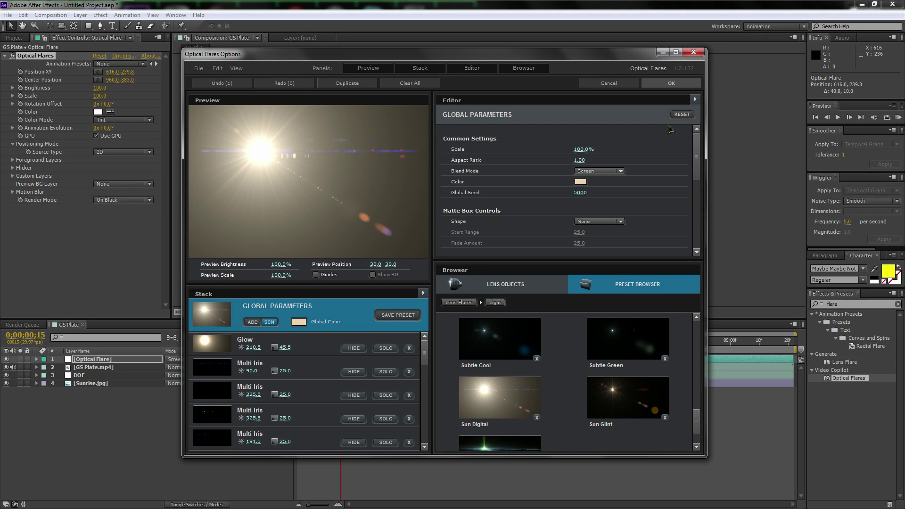
# Accept the flare, then set Flicker Amount to 35 and Brightness to 30.
pyautogui.click(669, 85)
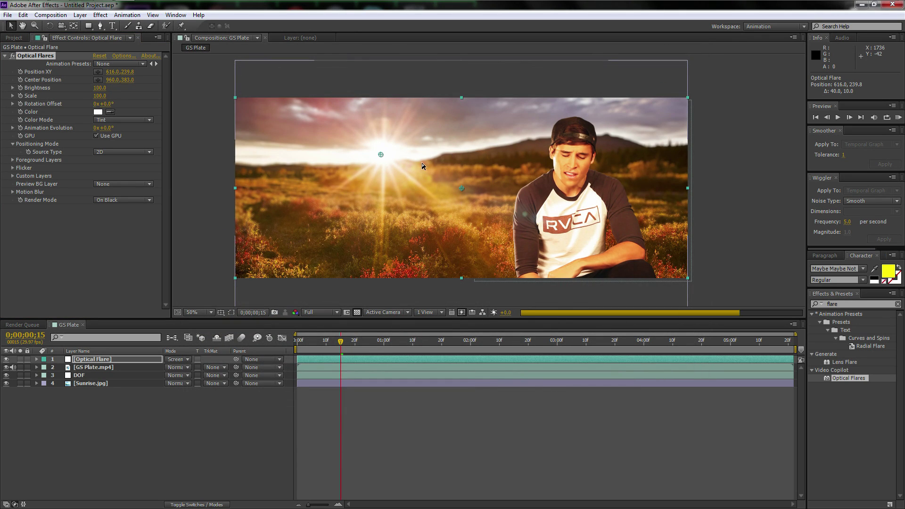
pyautogui.press('.')
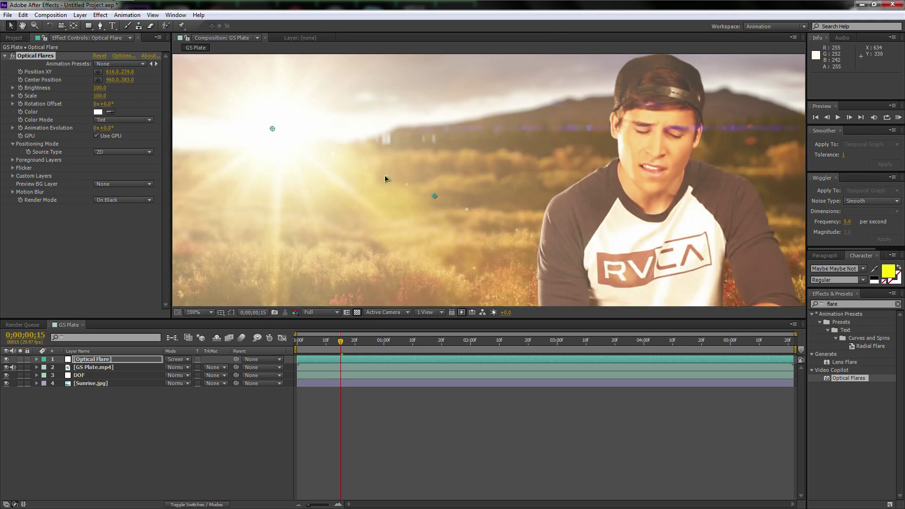
pyautogui.press(',')
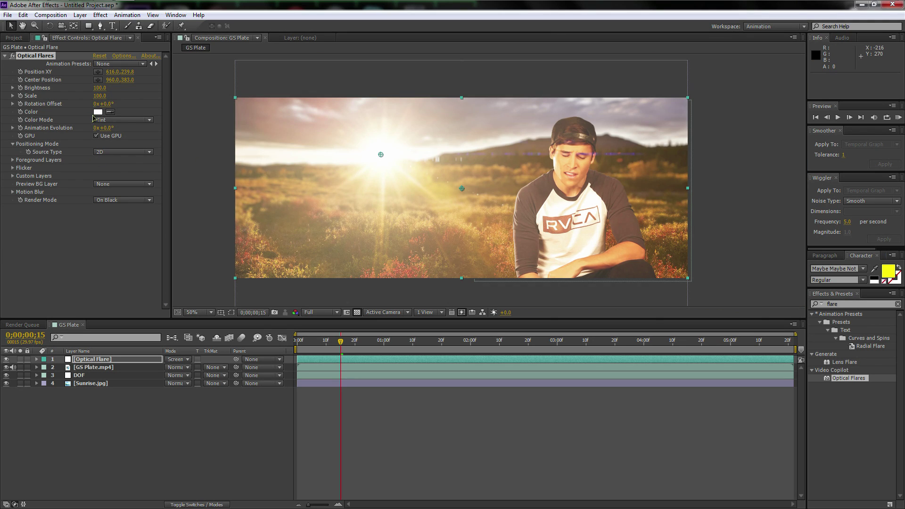
pyautogui.click(13, 167)
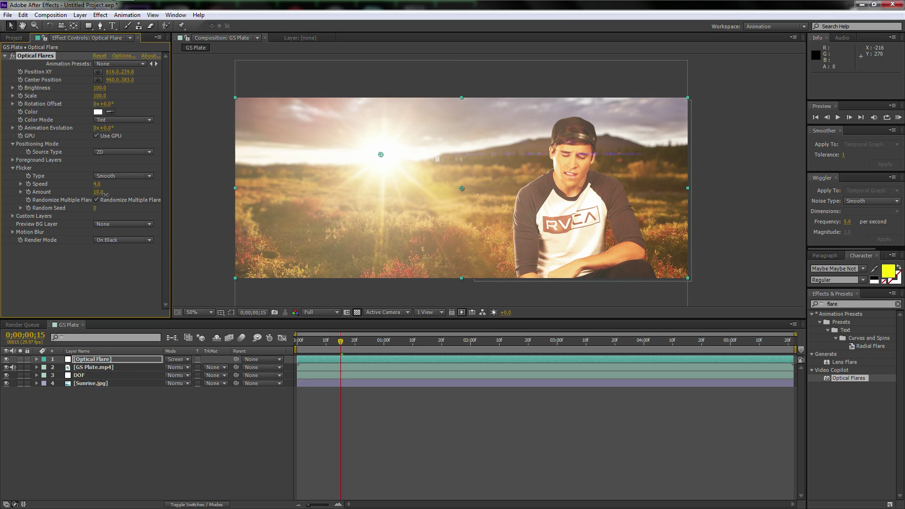
pyautogui.moveTo(110, 195); pyautogui.dragTo(112, 196)
pyautogui.moveTo(106, 89); pyautogui.dragTo(96, 91)
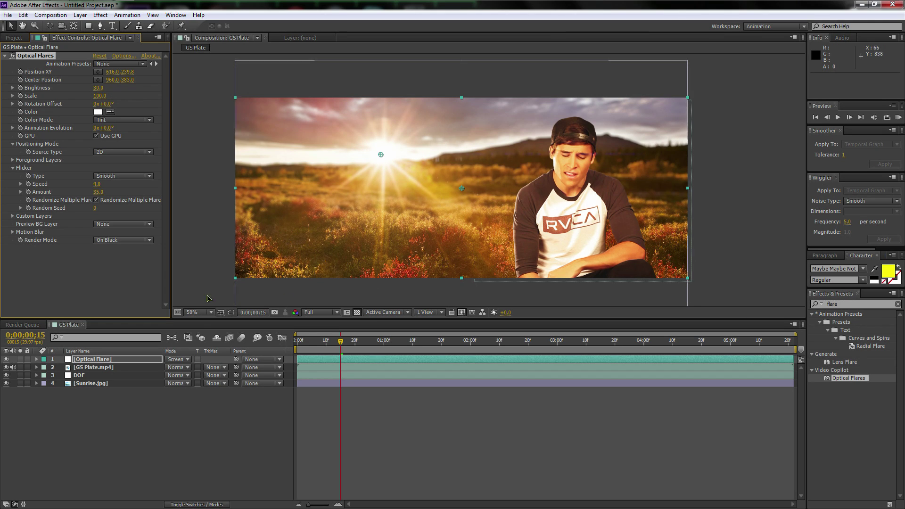
pyautogui.click(179, 420)
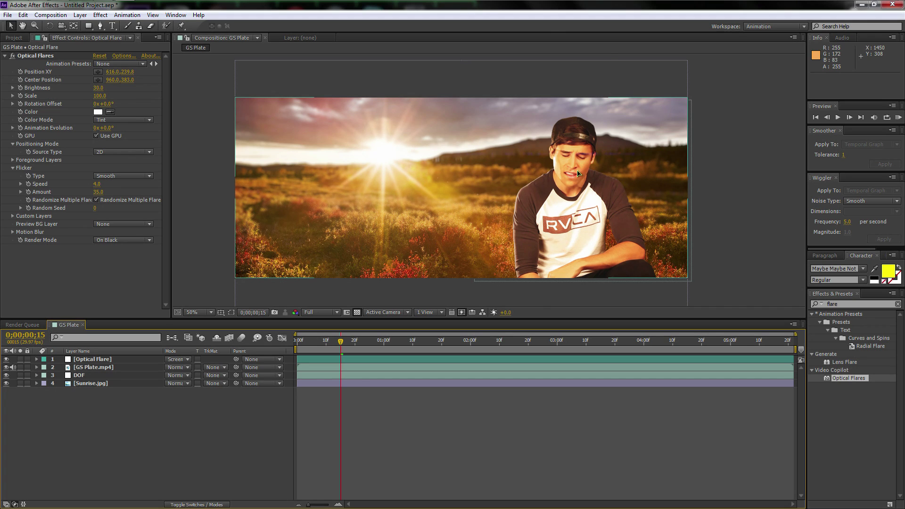
# Preview the flare at frame 0;00;01;29 with Half resolution.
pyautogui.press('/')
pyautogui.click(467, 350)
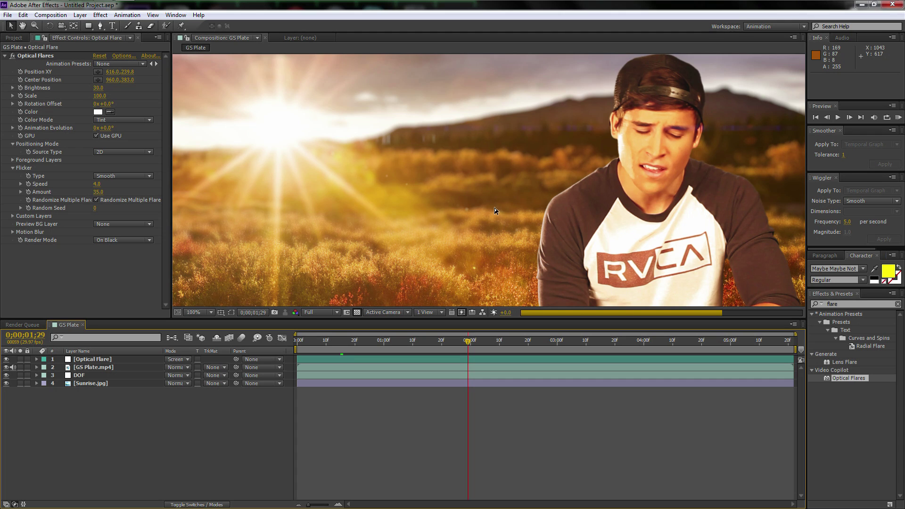
pyautogui.click(324, 312)
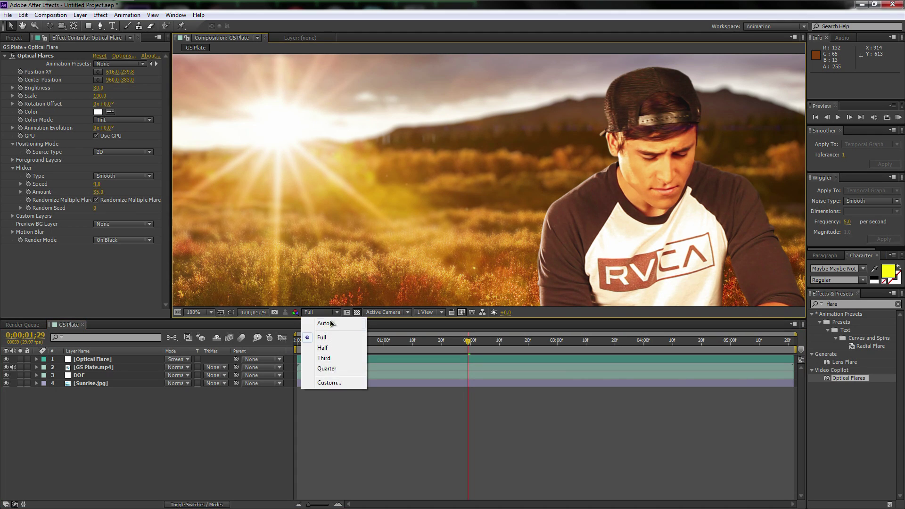
pyautogui.click(314, 347)
pyautogui.press(',')
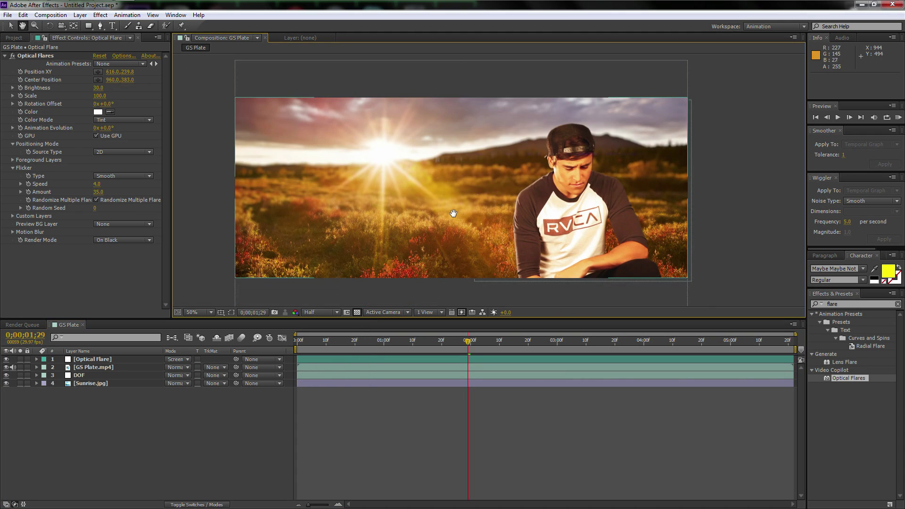
pyautogui.moveTo(453, 214); pyautogui.dragTo(471, 217)
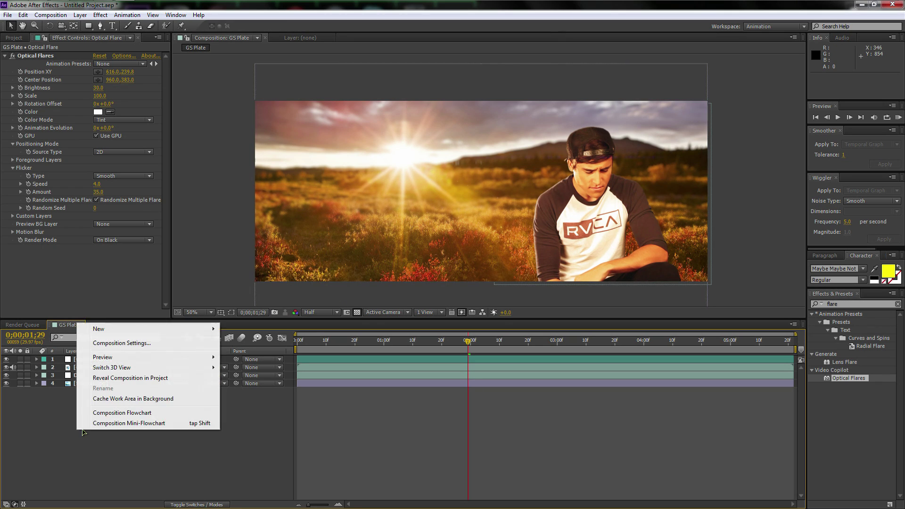
# Add a new adjustment layer at the top of the composition.
pyautogui.rightClick(81, 427)
pyautogui.moveTo(111, 332)
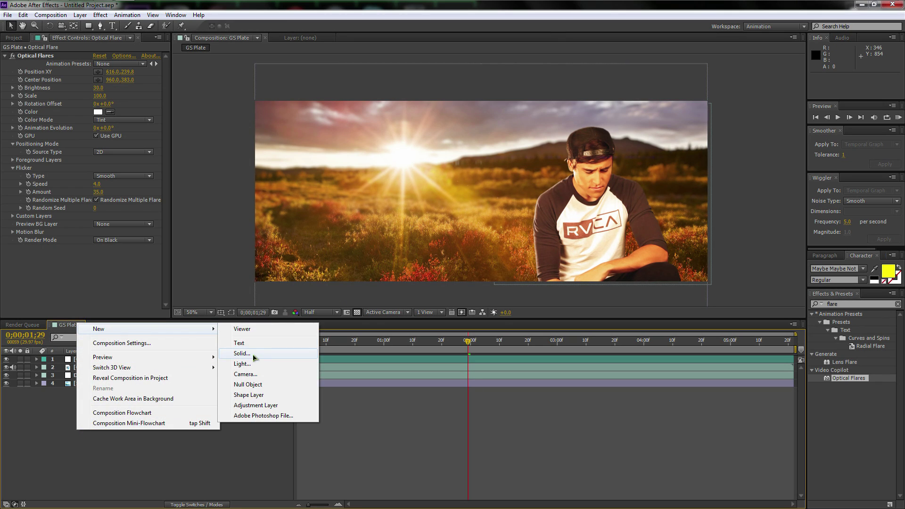
pyautogui.click(241, 354)
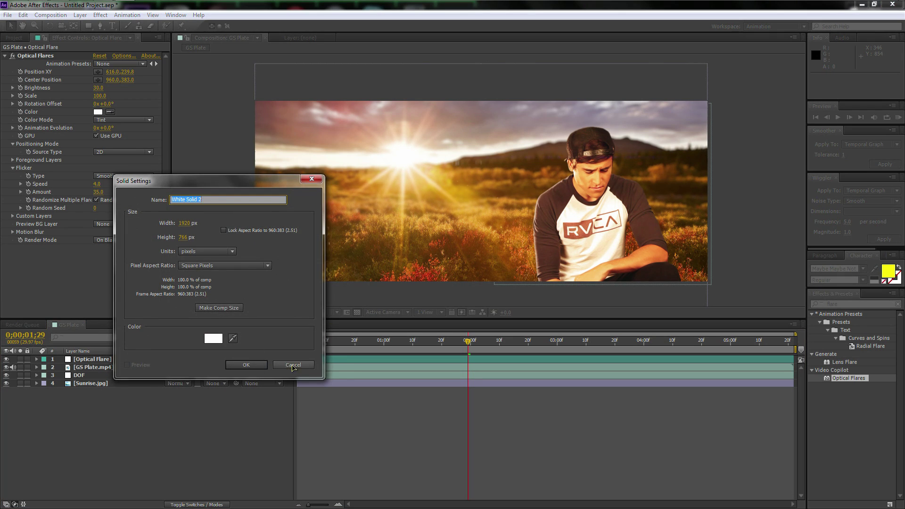
pyautogui.click(293, 366)
pyautogui.rightClick(126, 414)
pyautogui.rightClick(79, 444)
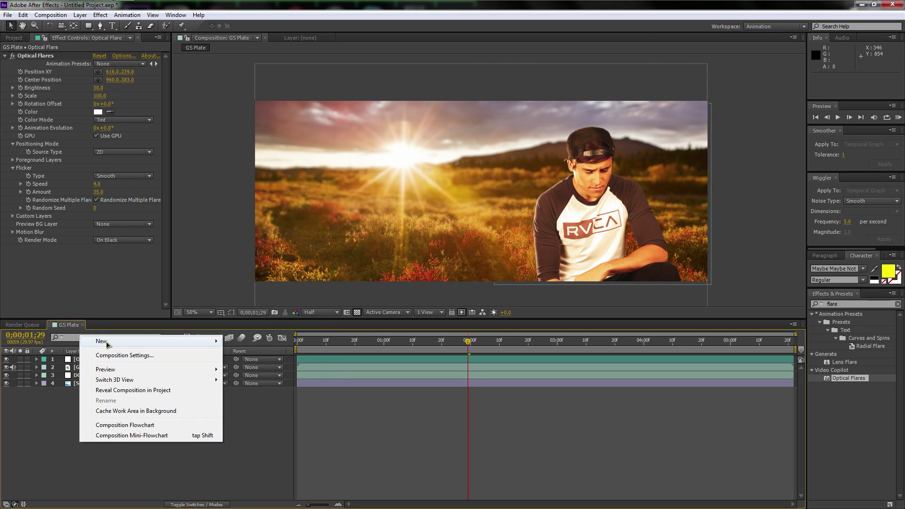
pyautogui.moveTo(164, 344)
pyautogui.click(259, 417)
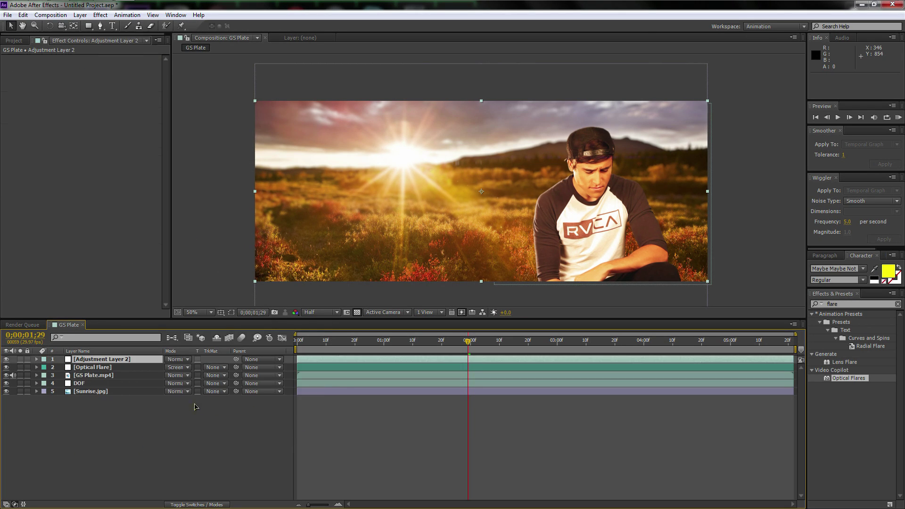
pyautogui.press('w')
pyautogui.press('End')
pyautogui.press('r')
# Rename the adjustment layer Color and move it below Optical Flare.
pyautogui.click(118, 361)
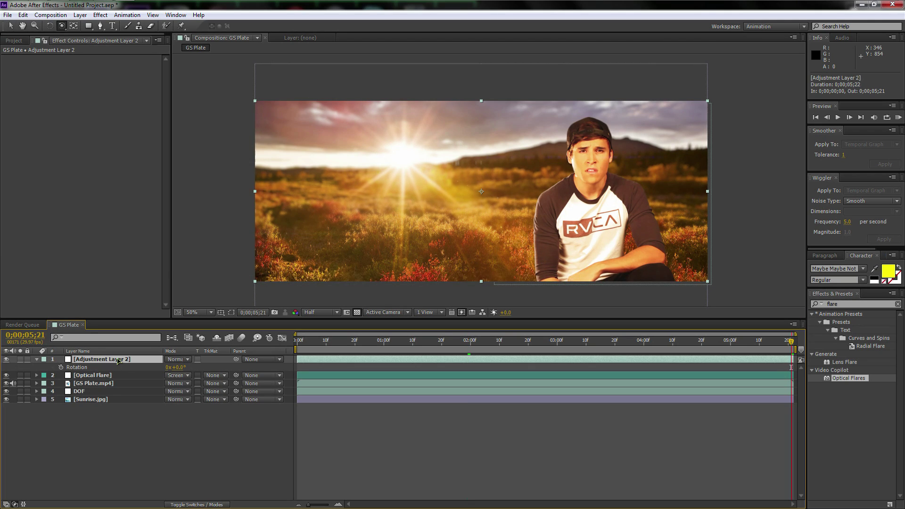
pyautogui.press('Return')
pyautogui.write('Color')
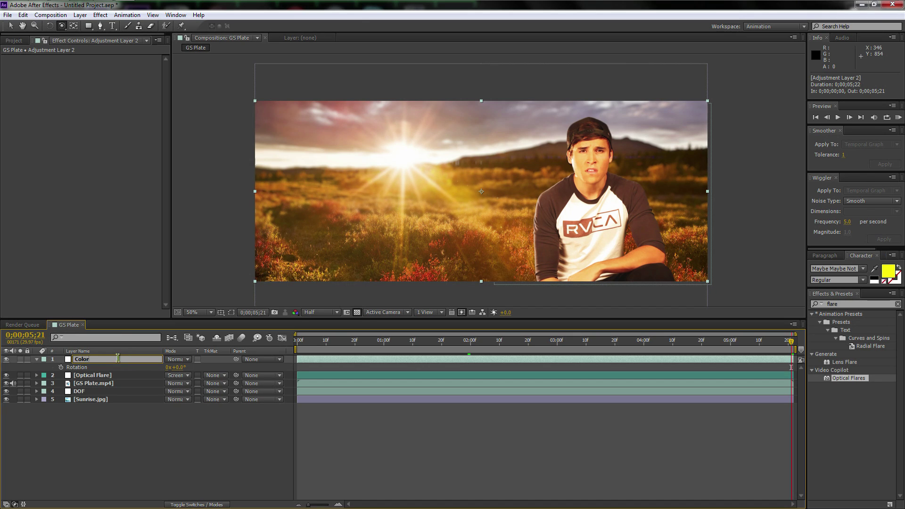
pyautogui.press('Return')
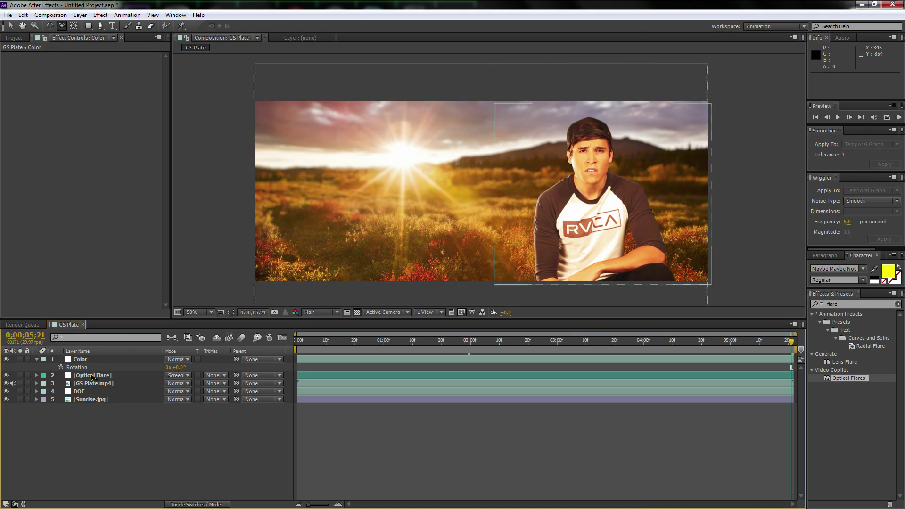
pyautogui.click(38, 361)
pyautogui.moveTo(81, 360); pyautogui.dragTo(84, 372)
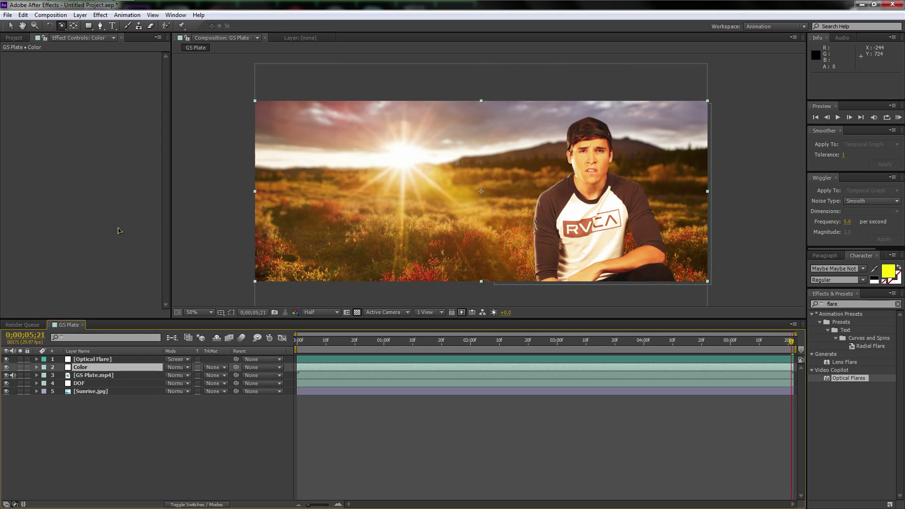
pyautogui.click(10, 25)
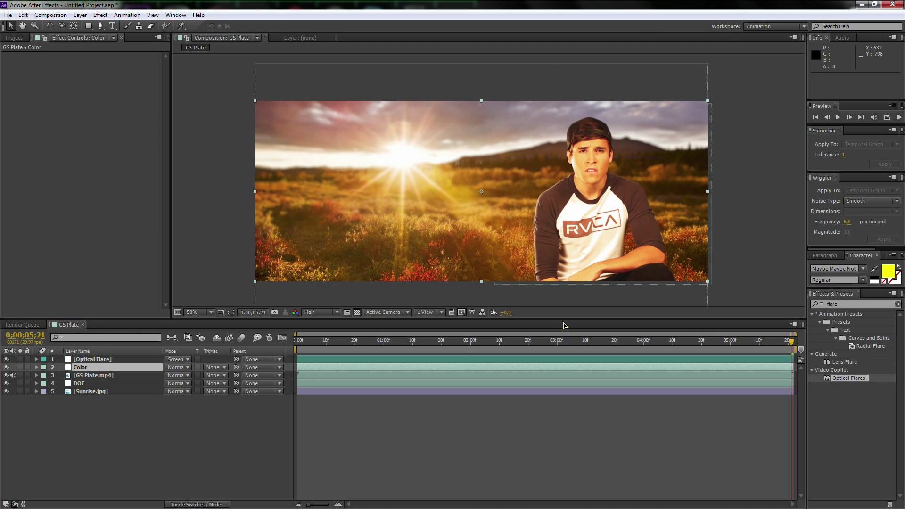
pyautogui.click(828, 303)
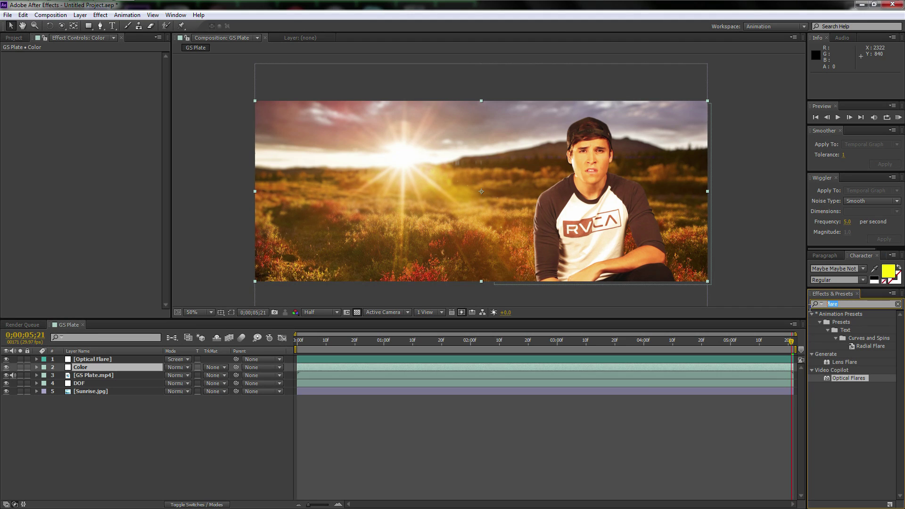
# Apply Magic Bullet Mojo from Effects & Presets to the Color layer.
pyautogui.press('BackSpace')
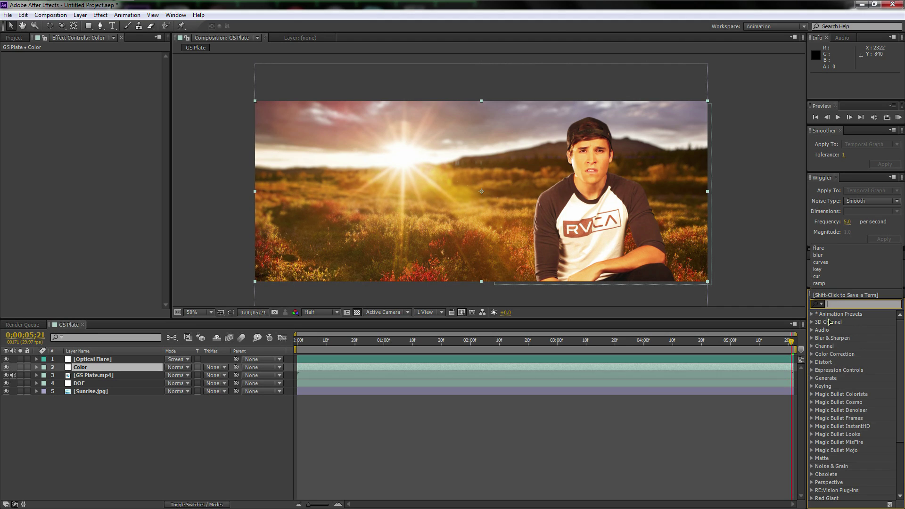
pyautogui.click(818, 357)
pyautogui.click(818, 355)
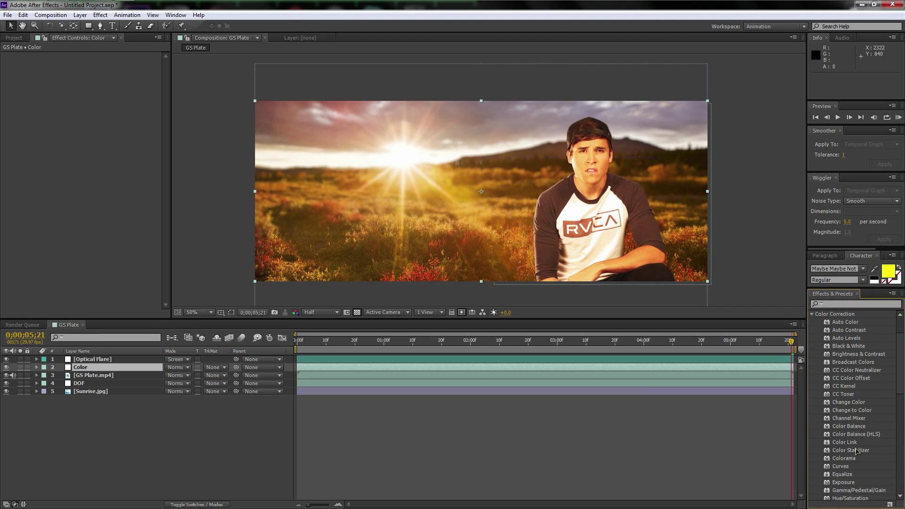
pyautogui.scroll(2, 848, 368)
pyautogui.click(812, 335)
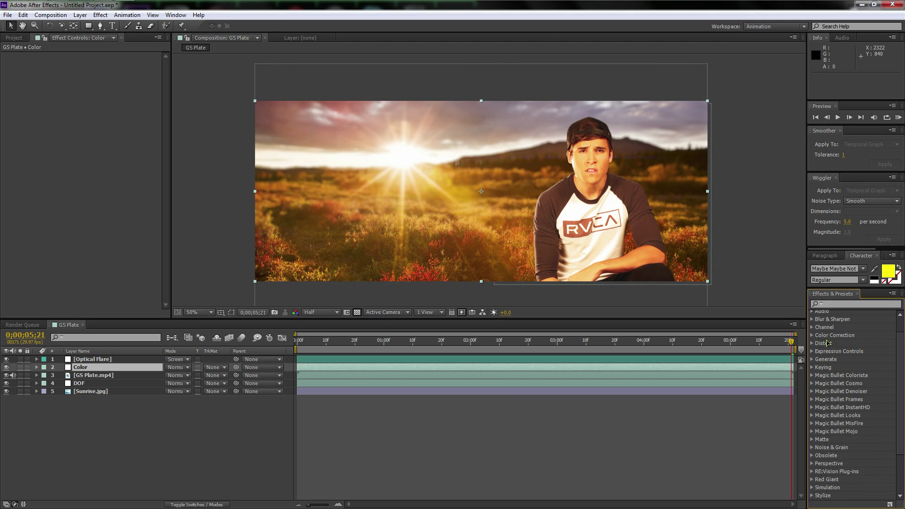
pyautogui.click(812, 432)
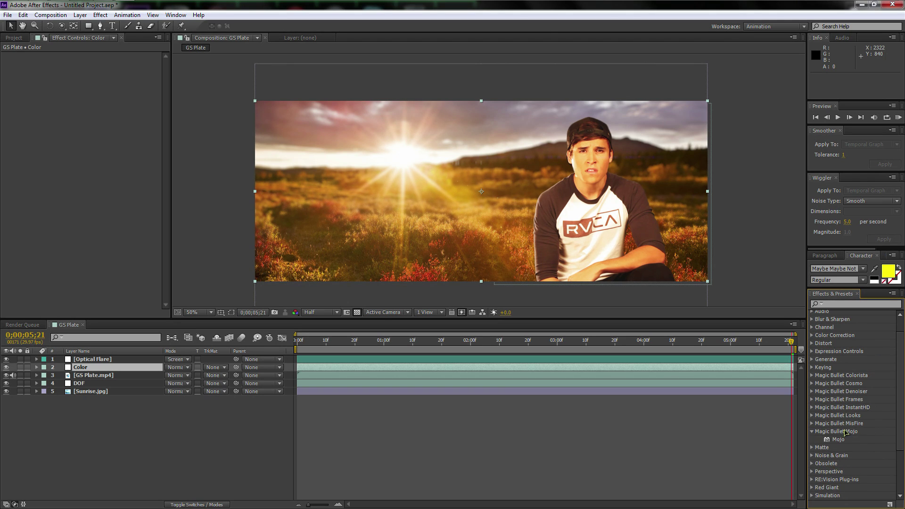
pyautogui.moveTo(843, 442); pyautogui.dragTo(116, 370)
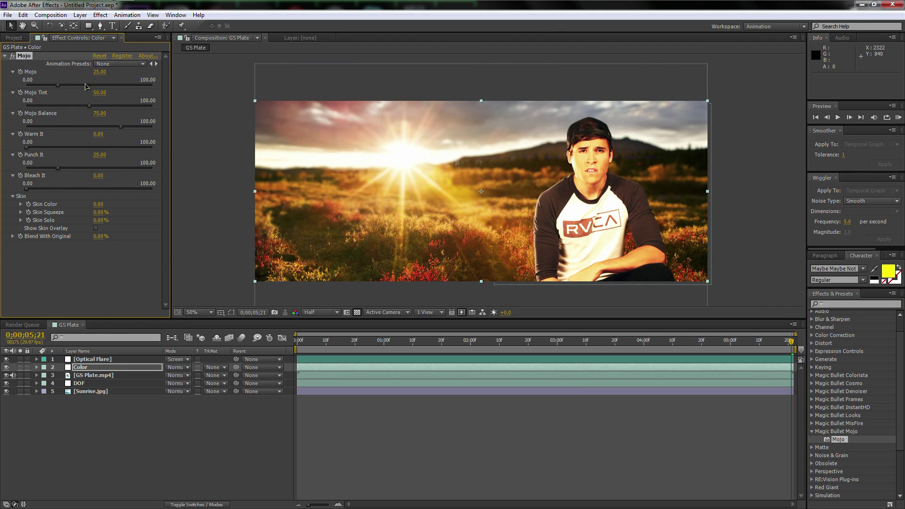
# Set Mojo to 45.69, Punch It to 3.37 and Warm It to 69.29, then review the grade.
pyautogui.moveTo(61, 88); pyautogui.dragTo(126, 106)
pyautogui.click(30, 168)
pyautogui.moveTo(29, 148); pyautogui.dragTo(113, 151)
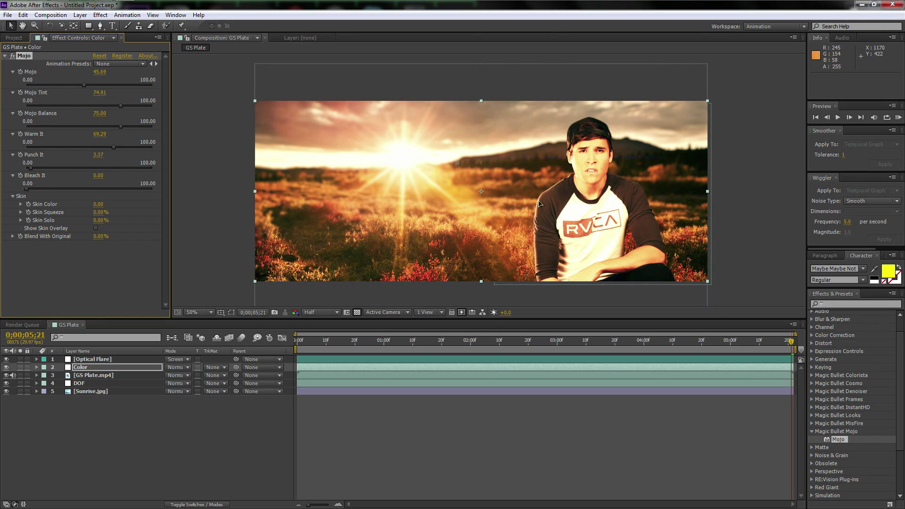
pyautogui.press('F2')
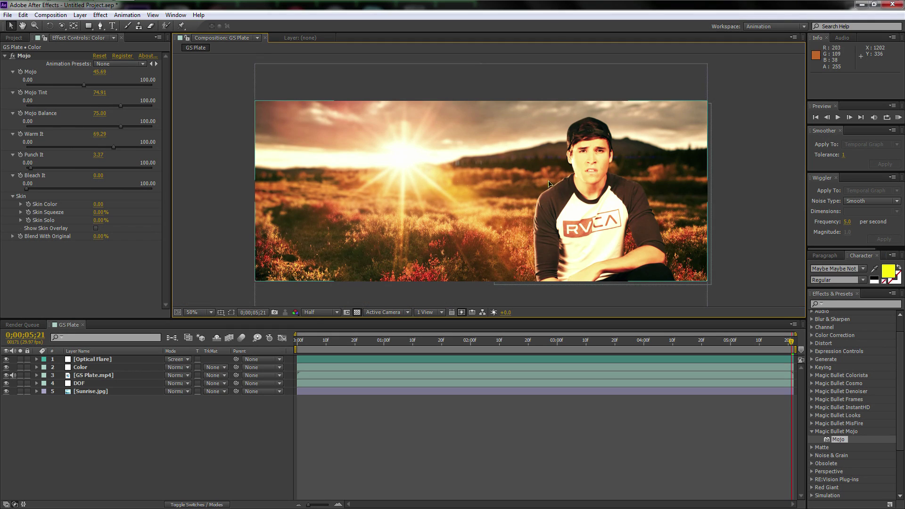
pyautogui.click(159, 411)
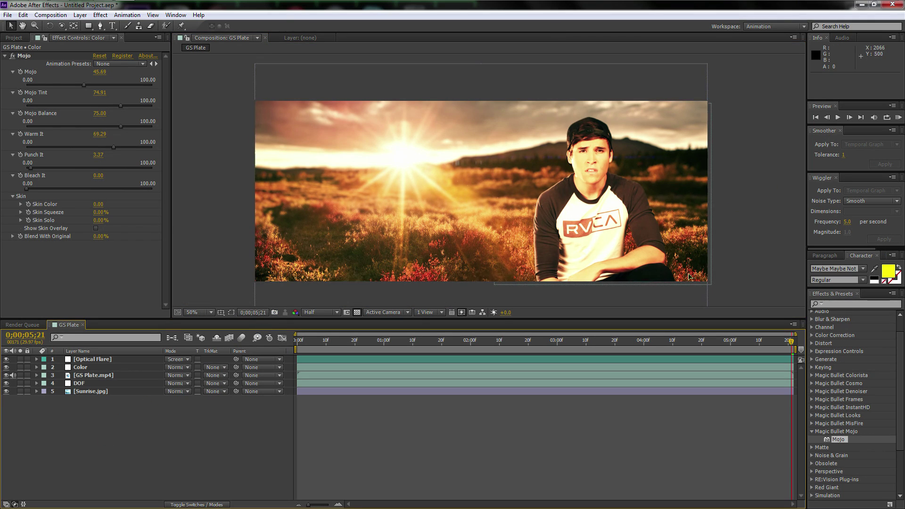
pyautogui.click(445, 340)
# At 0;00;03;09, raise Punch It to 31.84, deselect the Color layer and adjust Mojo Balance.
pyautogui.click(494, 342)
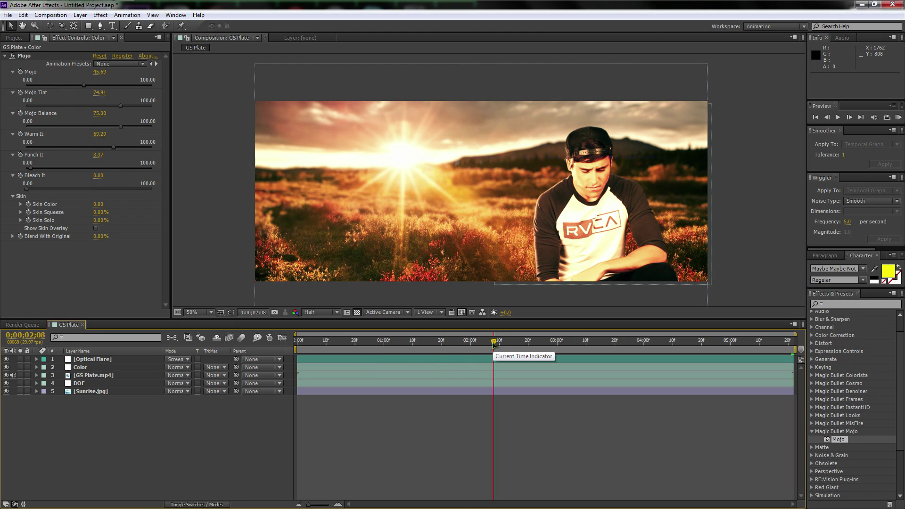
pyautogui.click(584, 342)
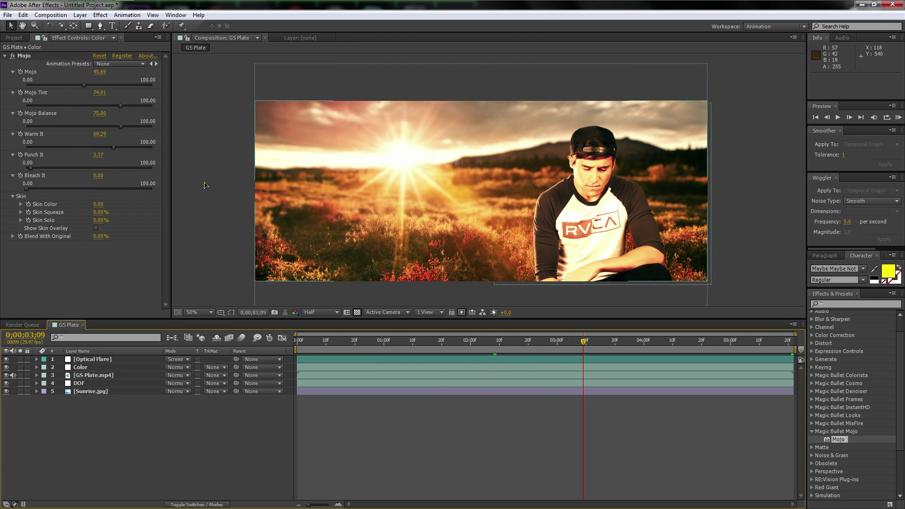
pyautogui.moveTo(29, 169); pyautogui.dragTo(68, 171)
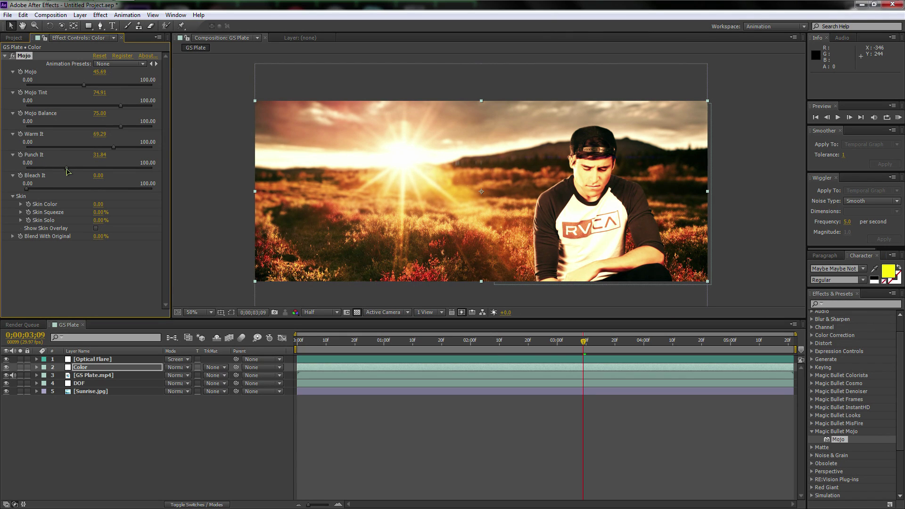
pyautogui.click(193, 156)
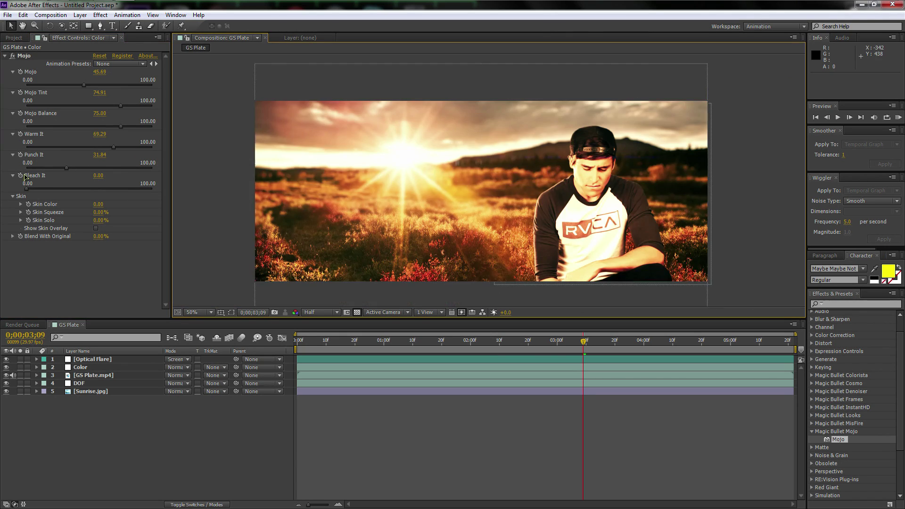
pyautogui.moveTo(120, 128); pyautogui.dragTo(140, 131)
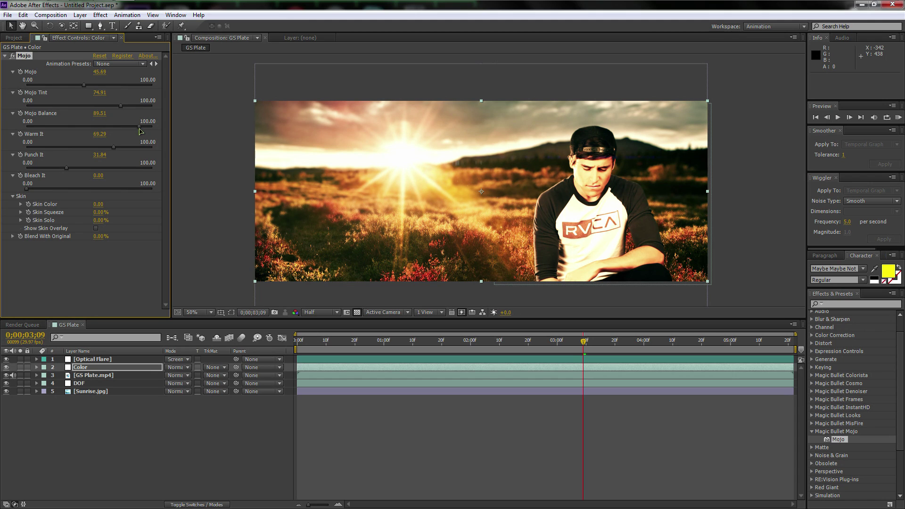
# Lower Mojo Balance to 74.91, set Punch It to 22.10 and Mojo Tint to 34.46.
pyautogui.press('.')
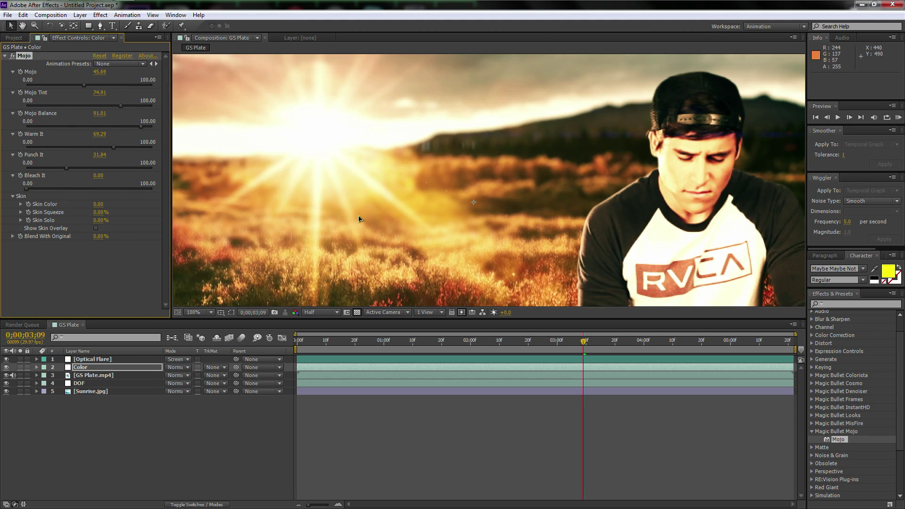
pyautogui.press(',')
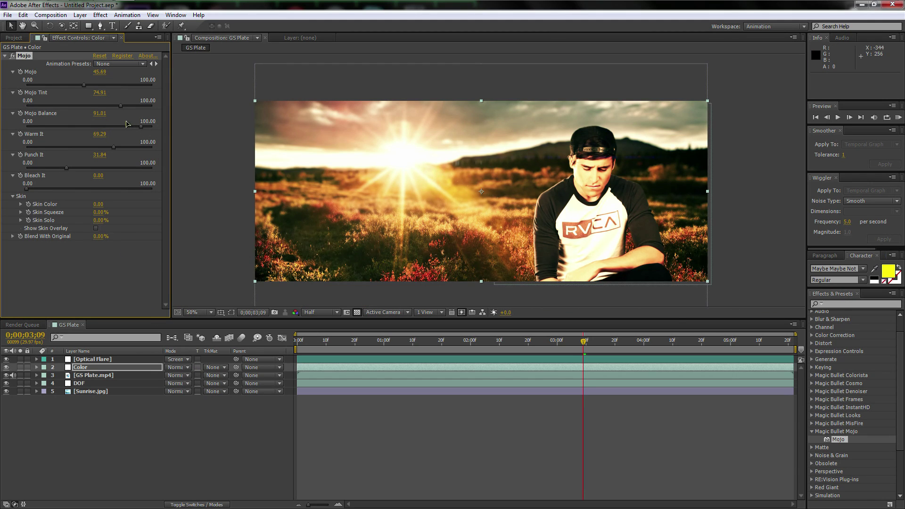
pyautogui.moveTo(140, 127); pyautogui.dragTo(122, 127)
pyautogui.moveTo(47, 168); pyautogui.dragTo(54, 170)
pyautogui.moveTo(108, 110); pyautogui.dragTo(47, 111)
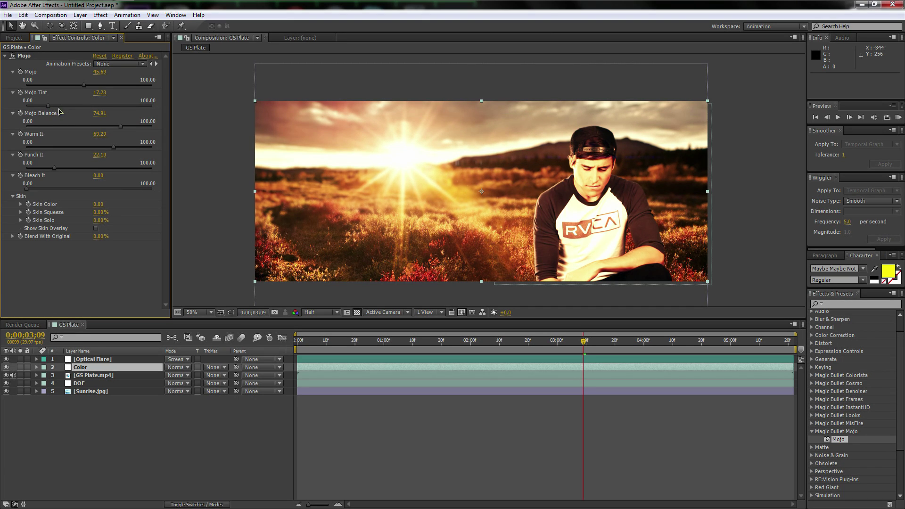
pyautogui.moveTo(49, 110); pyautogui.dragTo(70, 110)
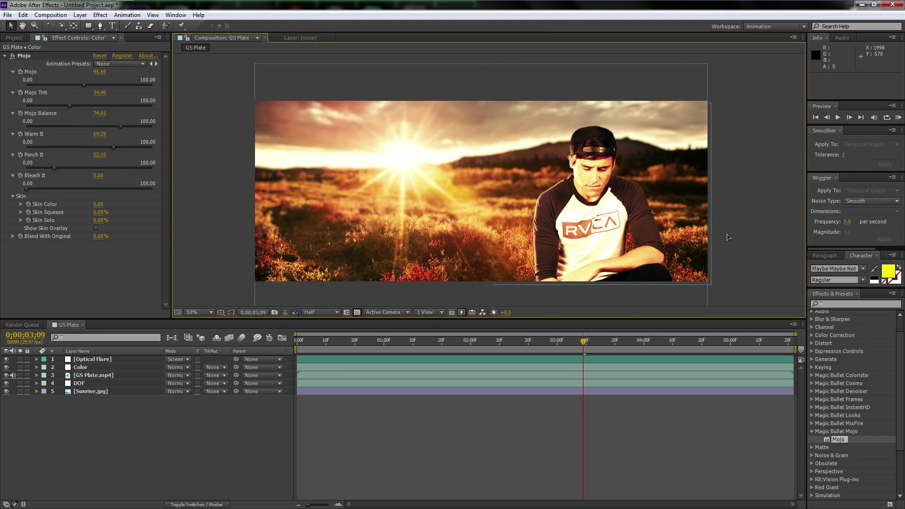
# Scrub the timeline from near the start to around 0;00;03;22 to preview the grade.
pyautogui.click(320, 342)
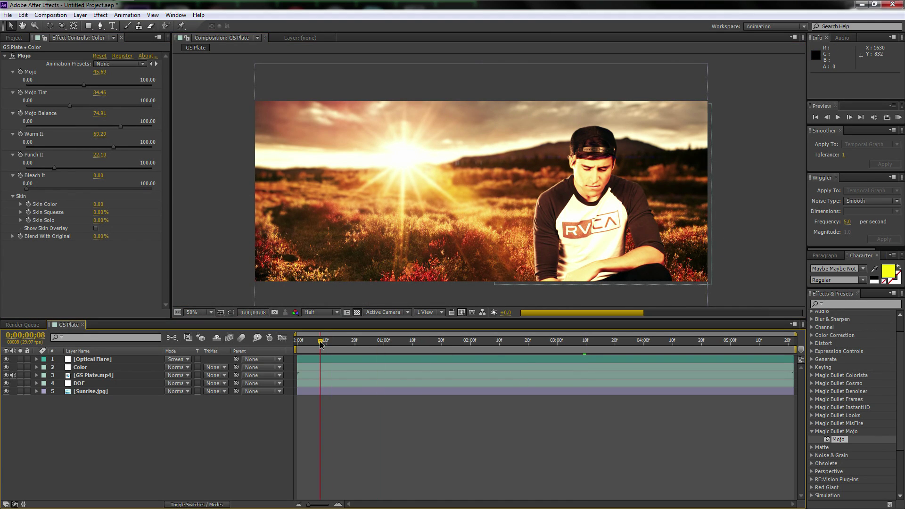
pyautogui.click(625, 344)
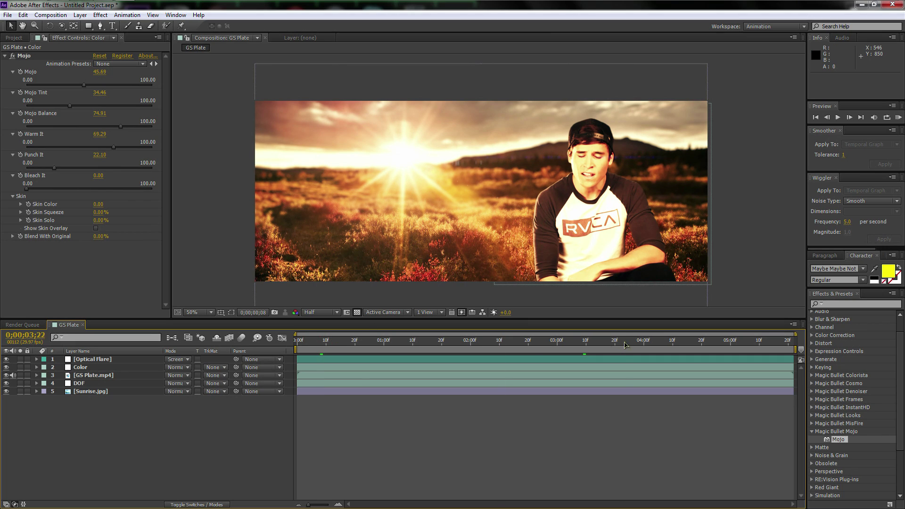
pyautogui.moveTo(624, 344); pyautogui.dragTo(438, 344)
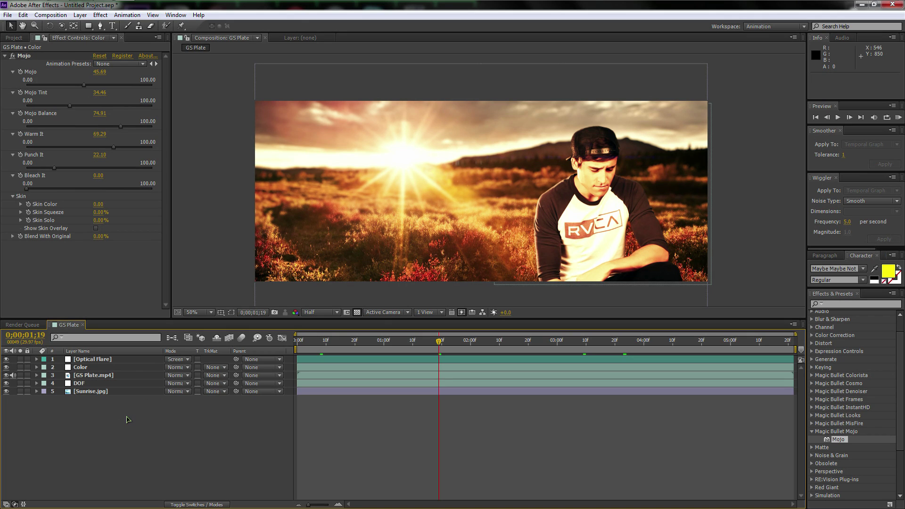
# Add GS Plate to the render queue with a Windows Media output module.
pyautogui.hotkey('ctrl', 'm')
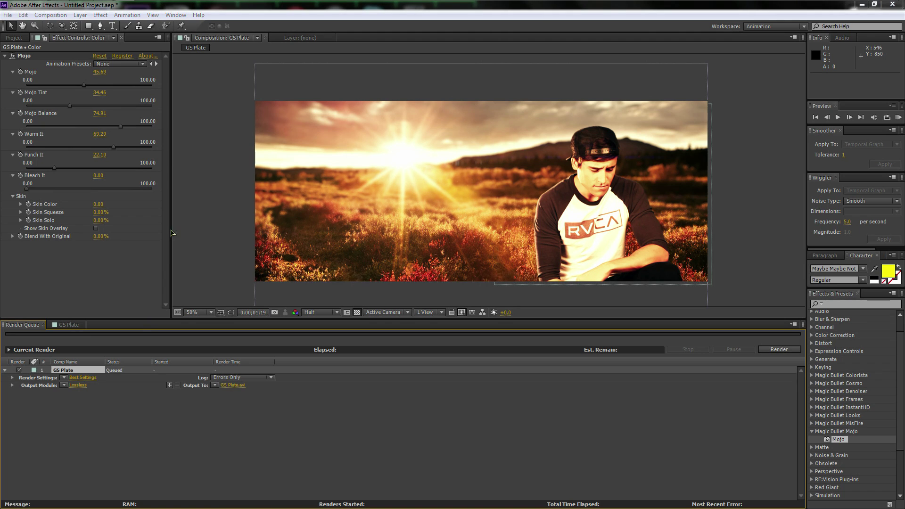
pyautogui.click(78, 385)
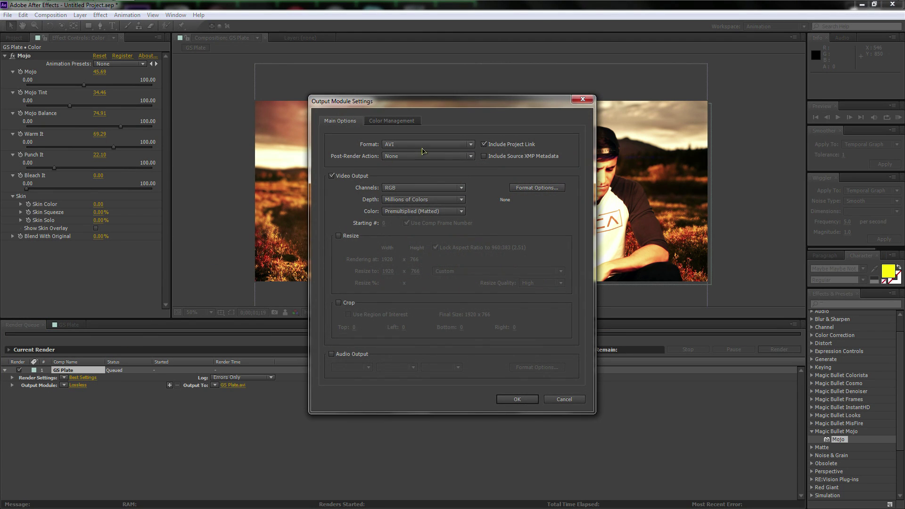
pyautogui.click(423, 146)
pyautogui.click(436, 365)
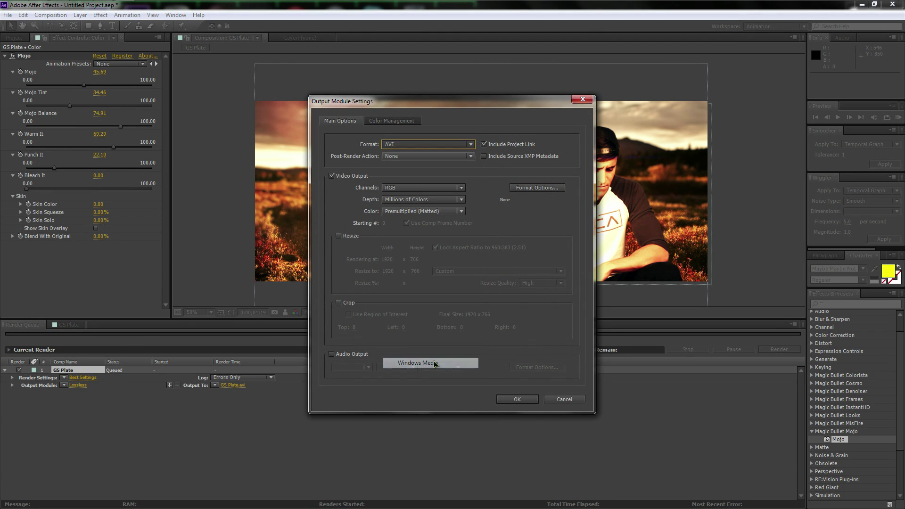
pyautogui.click(516, 399)
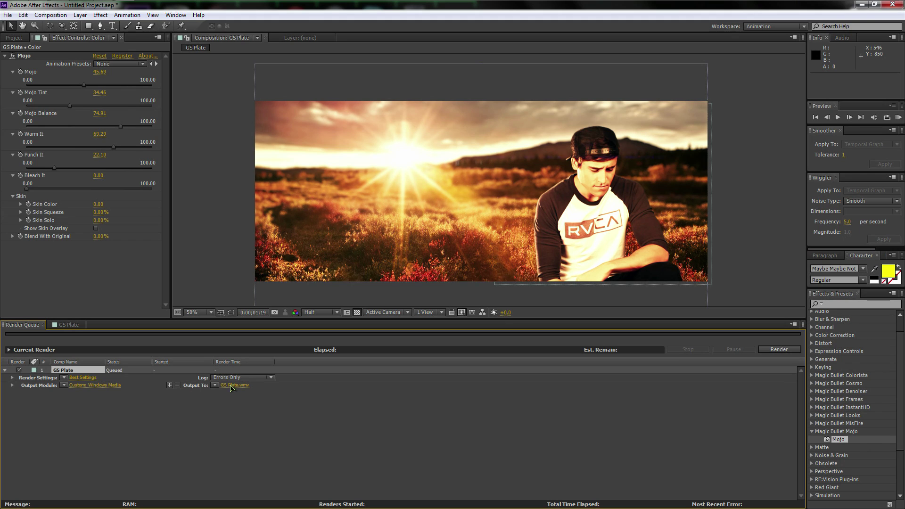
# Set the render output file to Example 2.wmv.
pyautogui.click(233, 386)
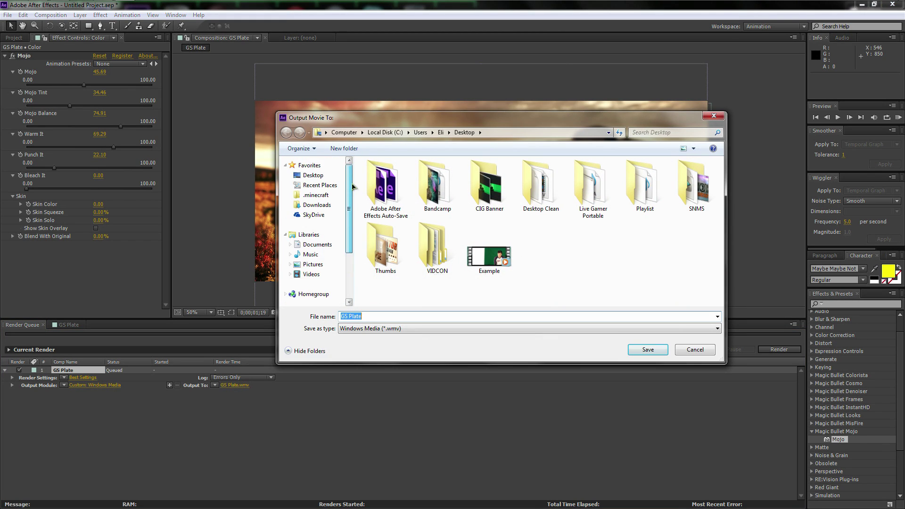
pyautogui.scroll(-2, 353, 186)
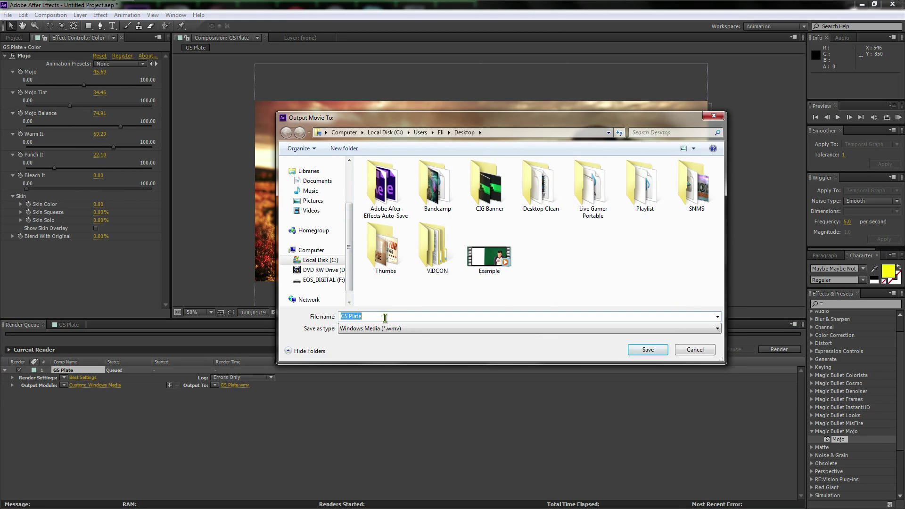
pyautogui.write('Example 2')
pyautogui.click(644, 350)
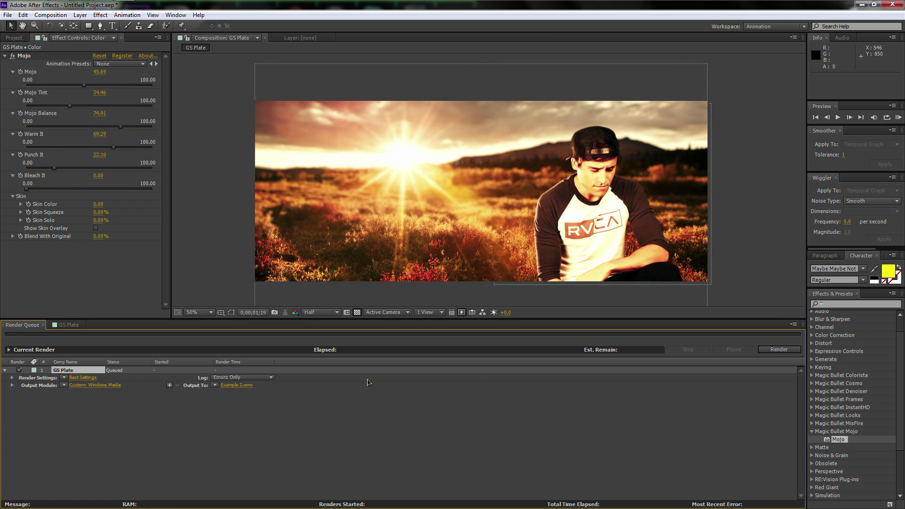
# Start rendering GS Plate to Example 2.wmv from the Render Queue.
pyautogui.click(773, 352)
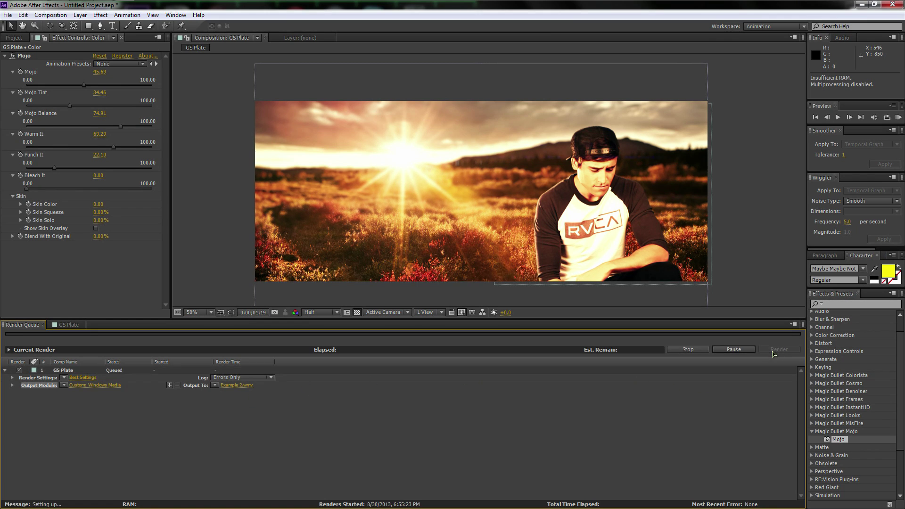